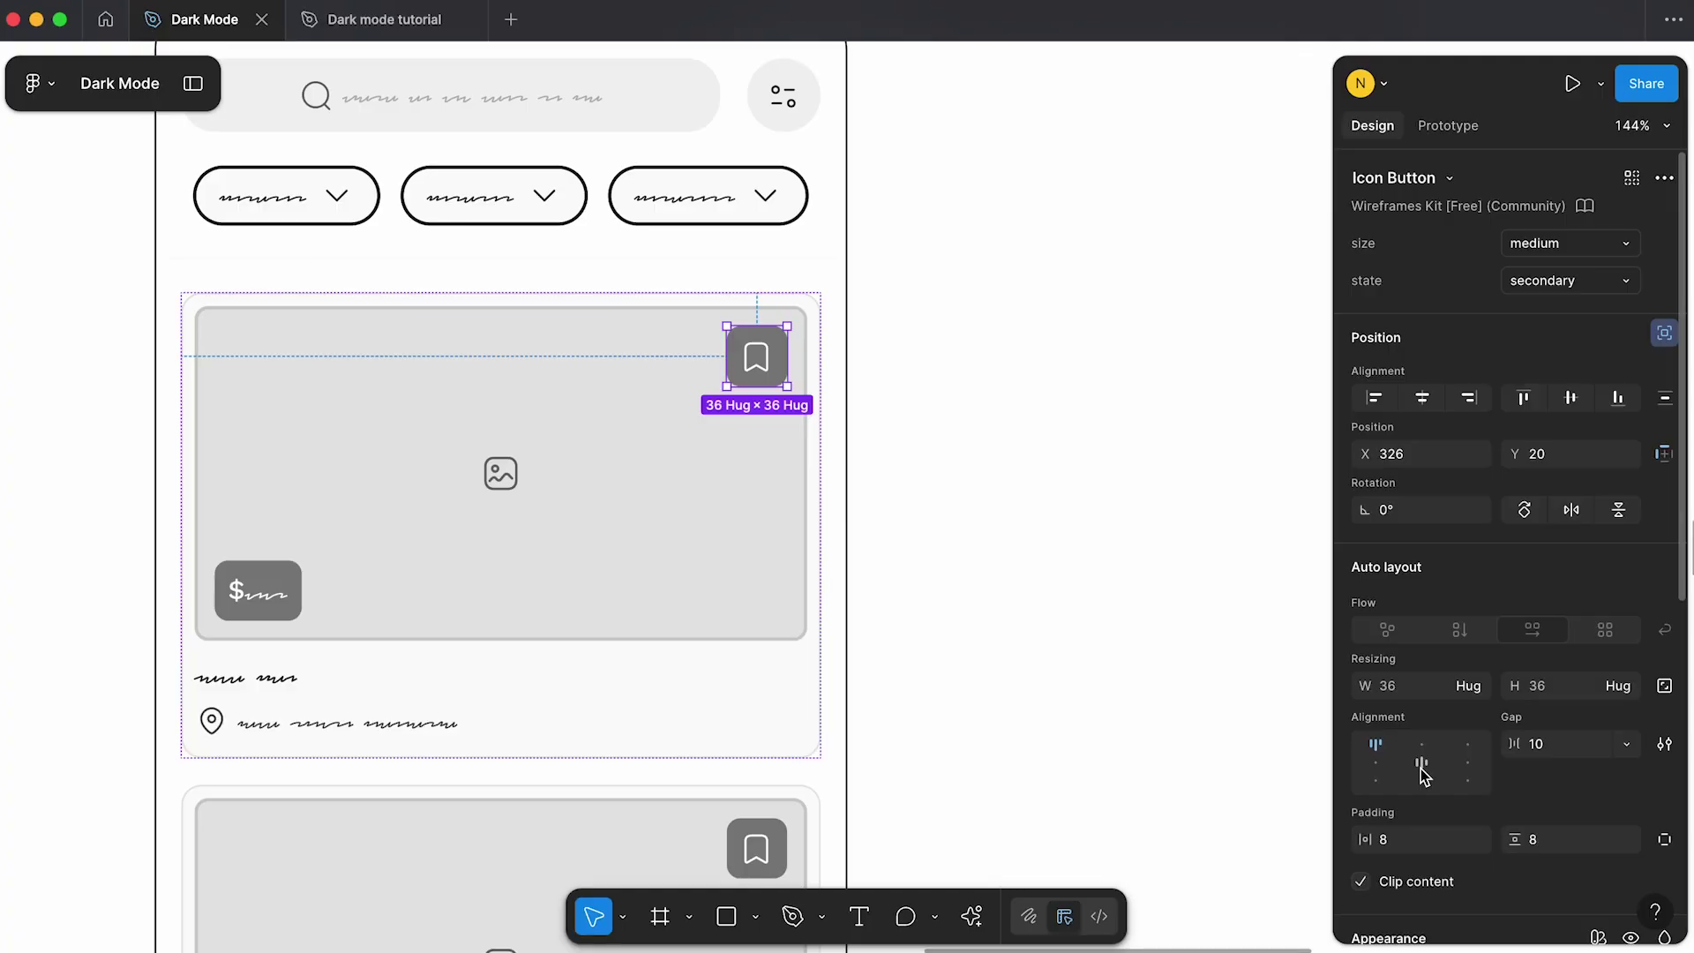
scroll(1421, 770, "down", 5)
left_click(1365, 749)
left_click(1178, 291)
scroll(1175, 618, "down", 2)
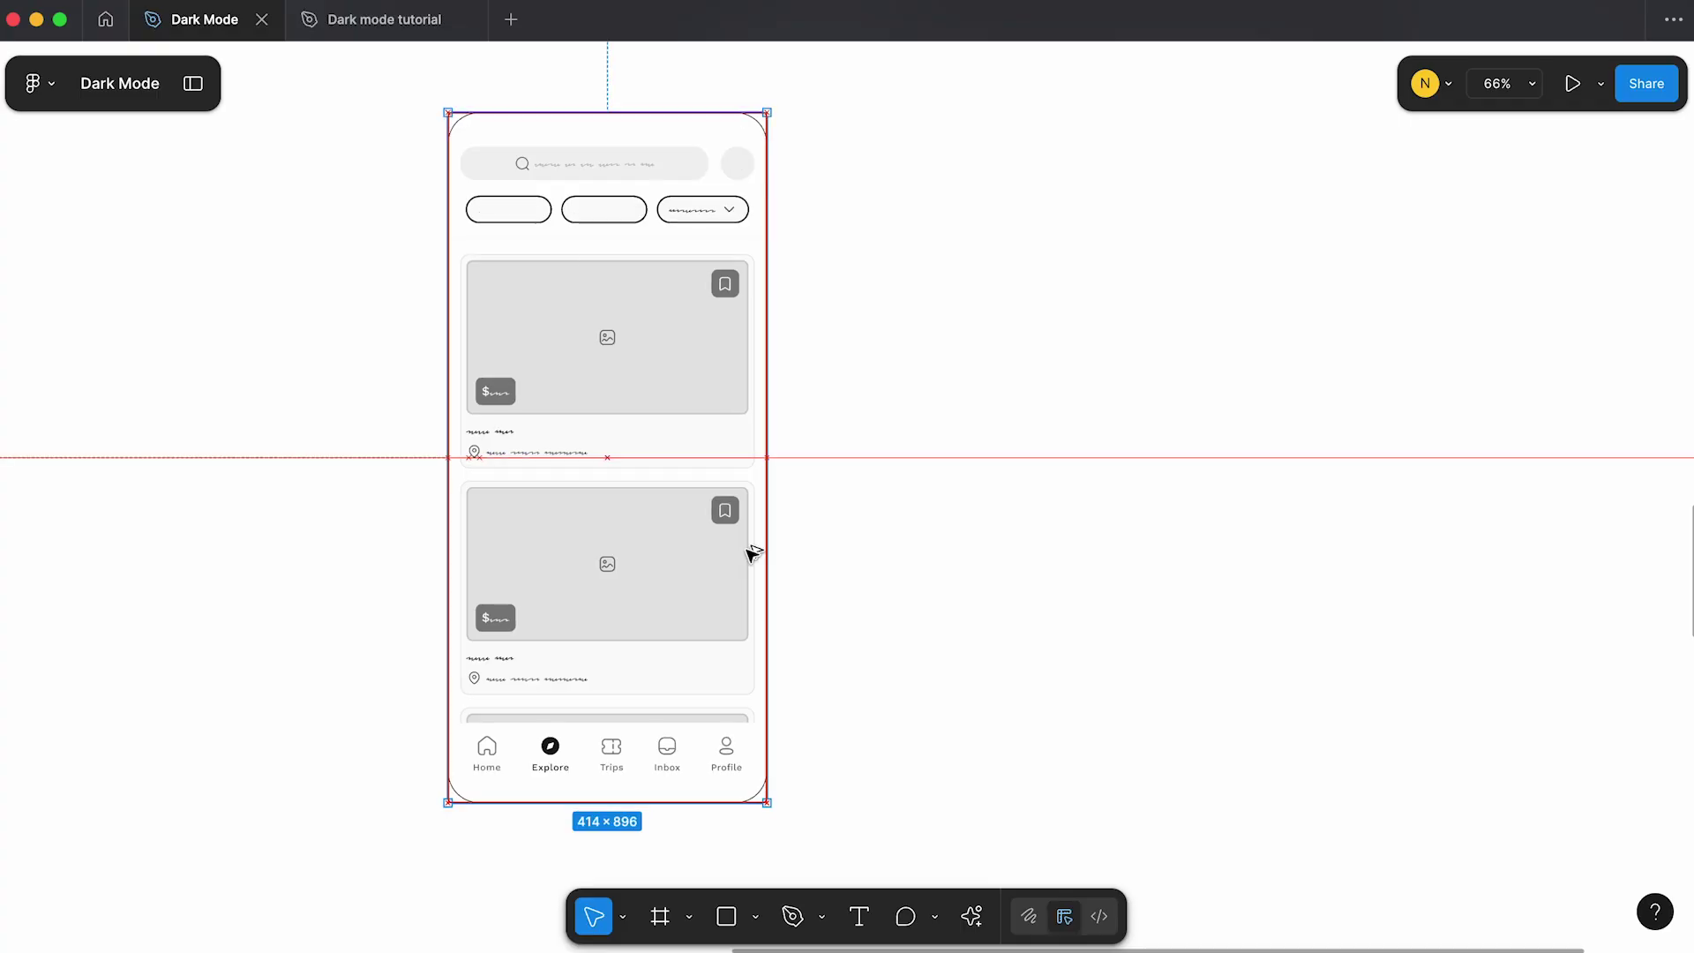
Step: Duplicate the phone screen beside the original and choose a Primatives variable mode for the copy
left_click_drag(753, 553, 1066, 560)
left_click(1599, 616)
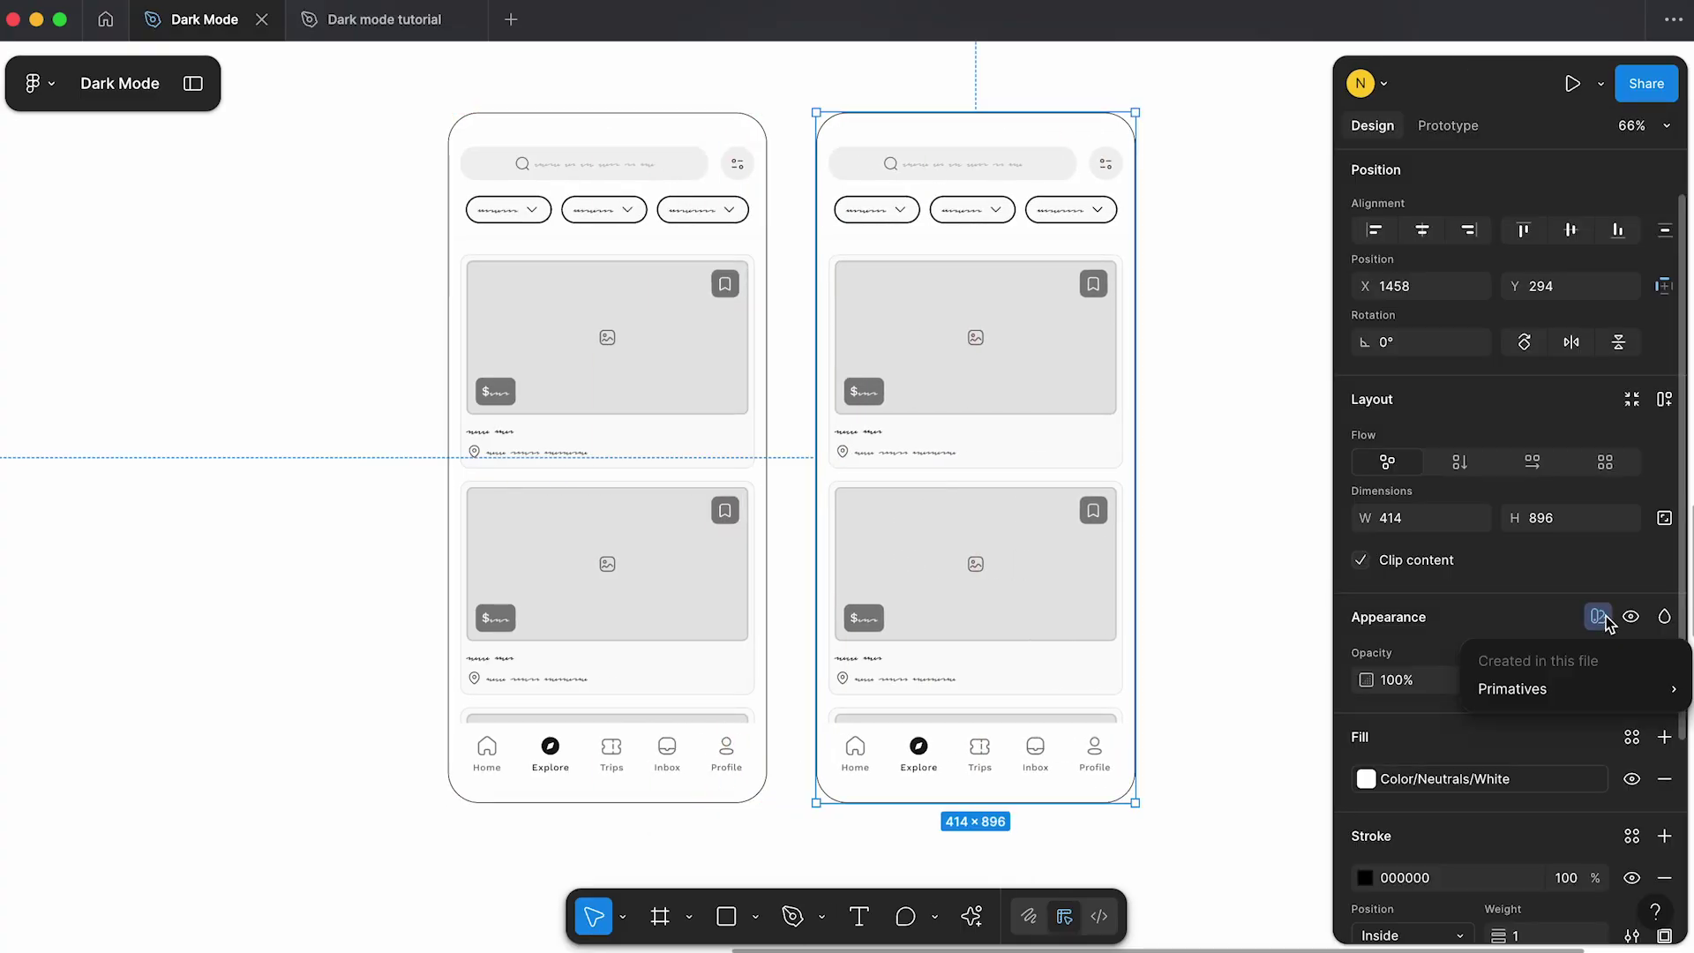
mouse_move(1465, 684)
left_click(1356, 768)
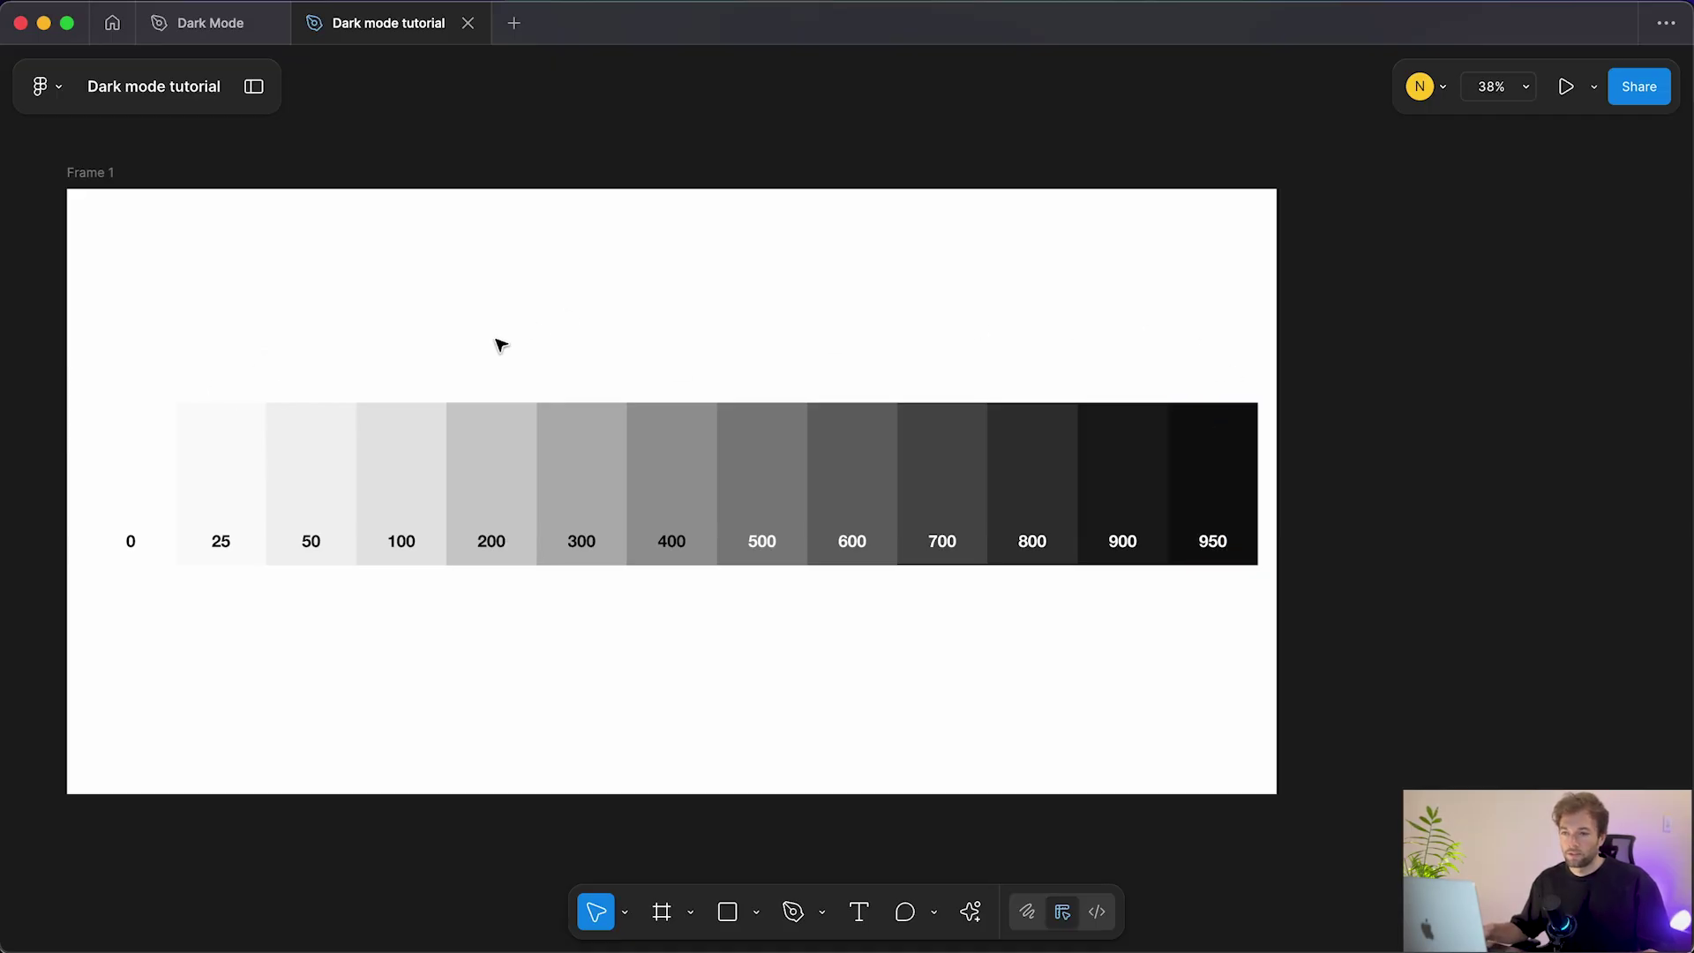
Step: Delete the existing grey swatches from Frame 1 and draw a rectangle about 187 × 381 near the frame's left edge
left_click_drag(42, 385, 1259, 612)
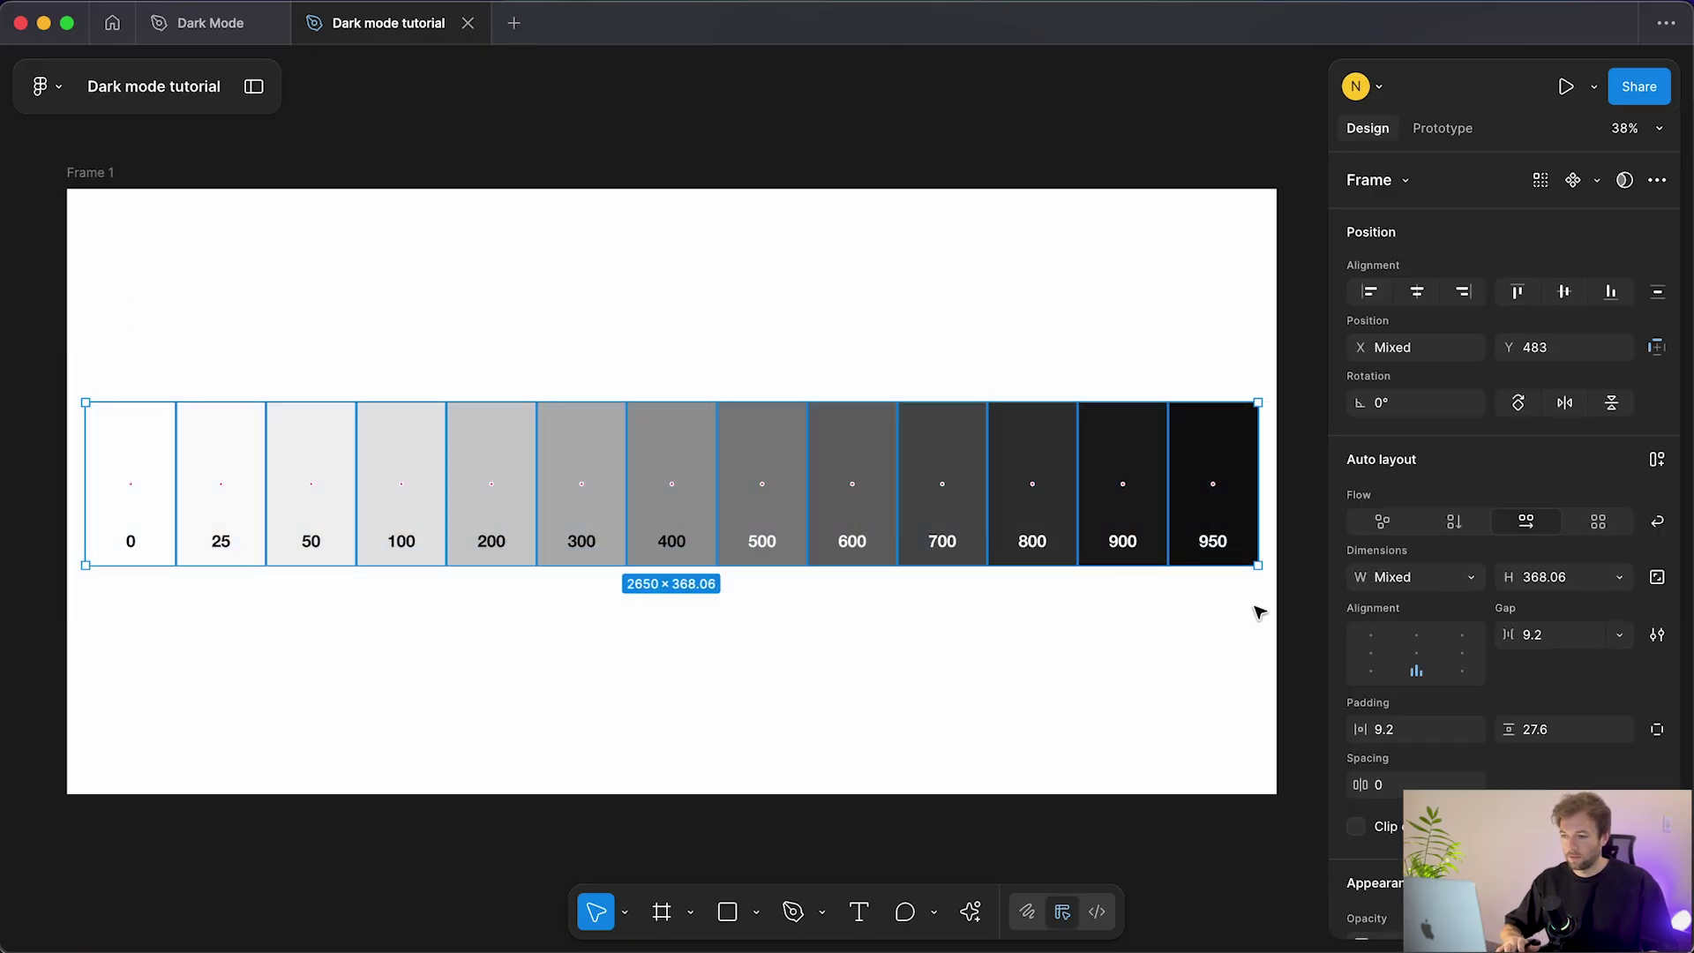
key("Delete")
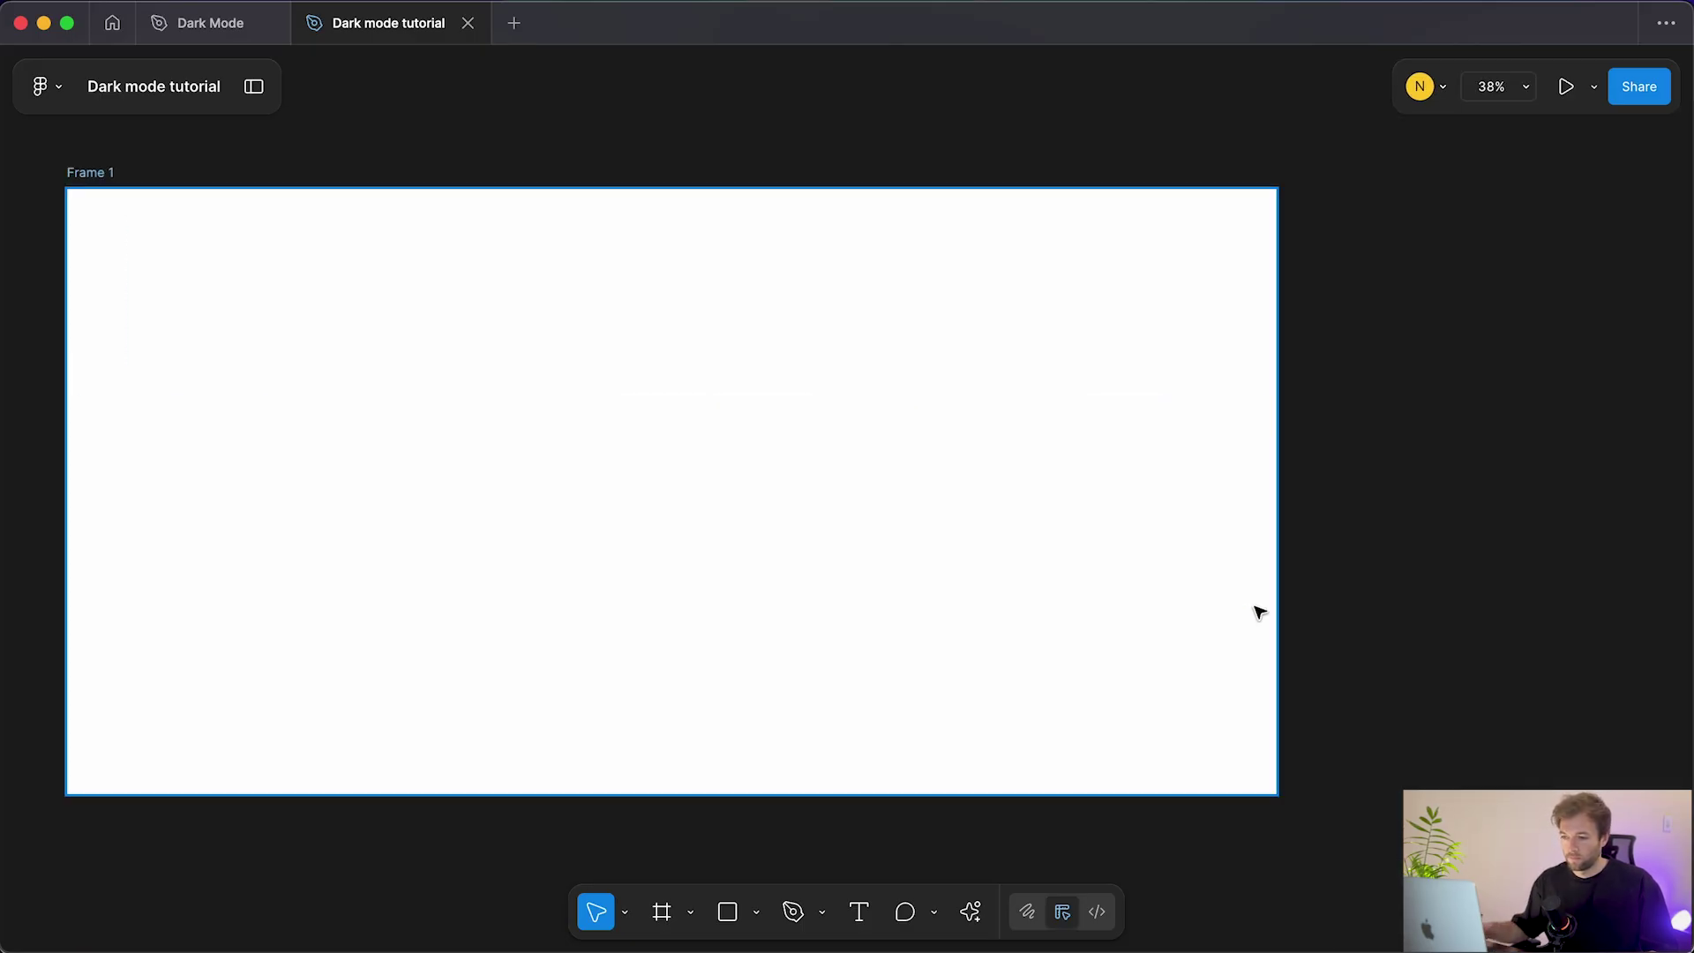
left_click(728, 912)
left_click_drag(99, 399, 182, 567)
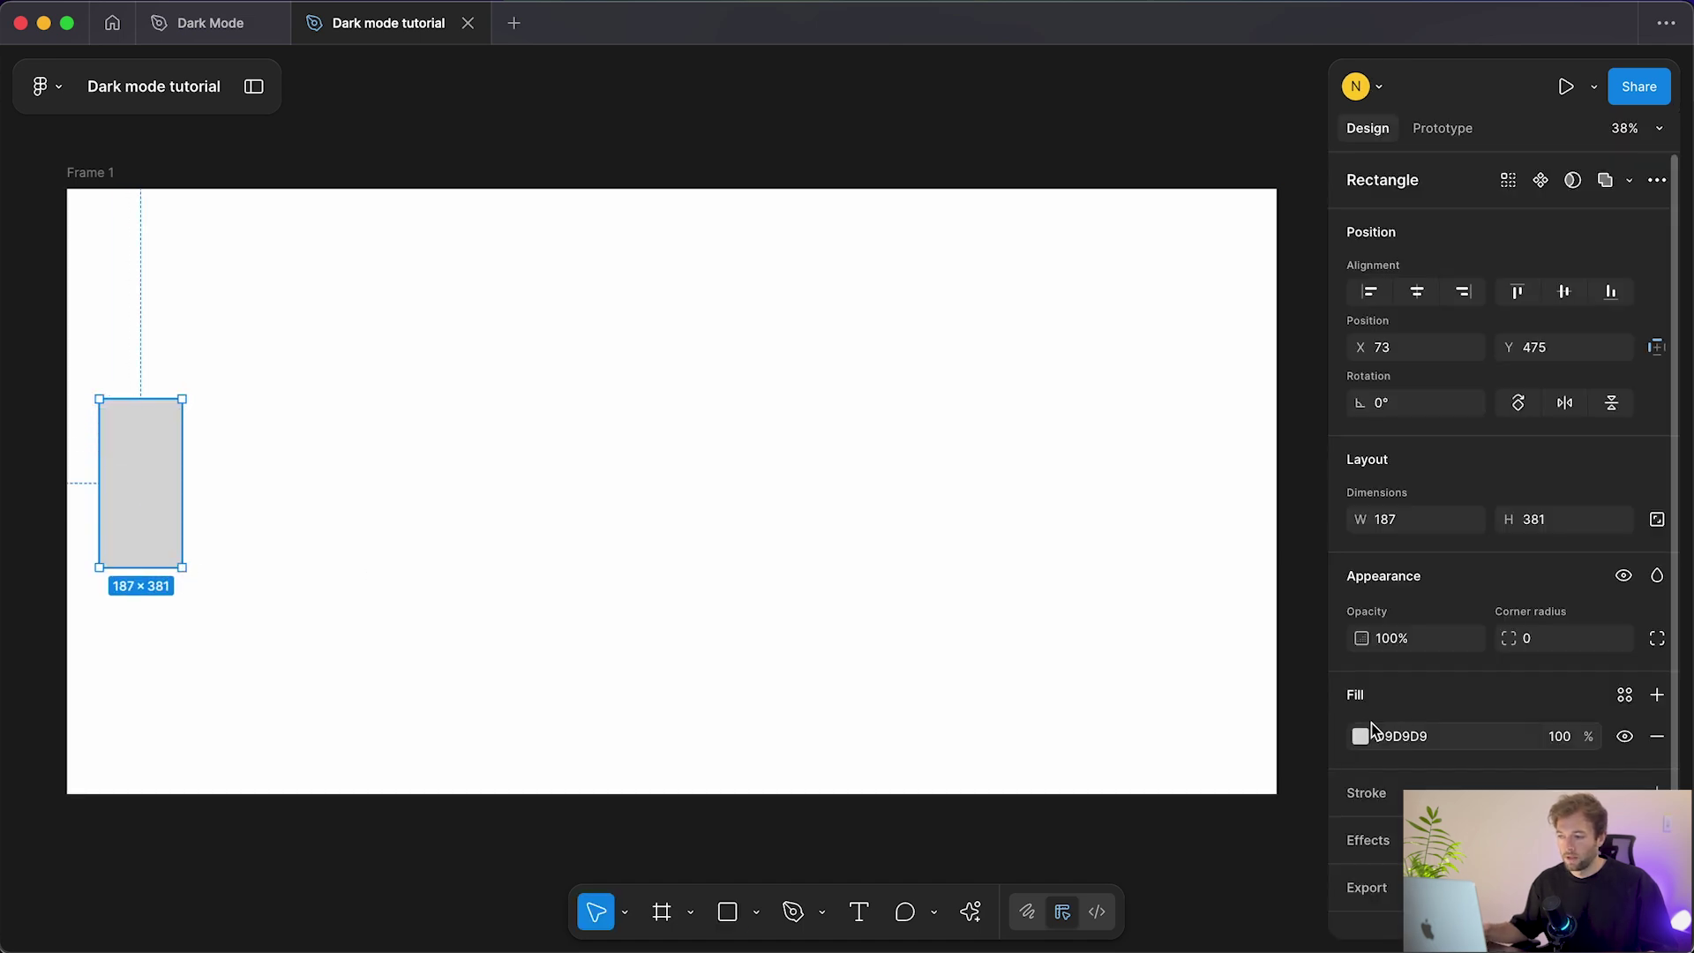
Step: Use the HSL colour model for the rectangle's fill and set its lightness to 100
left_click(1362, 737)
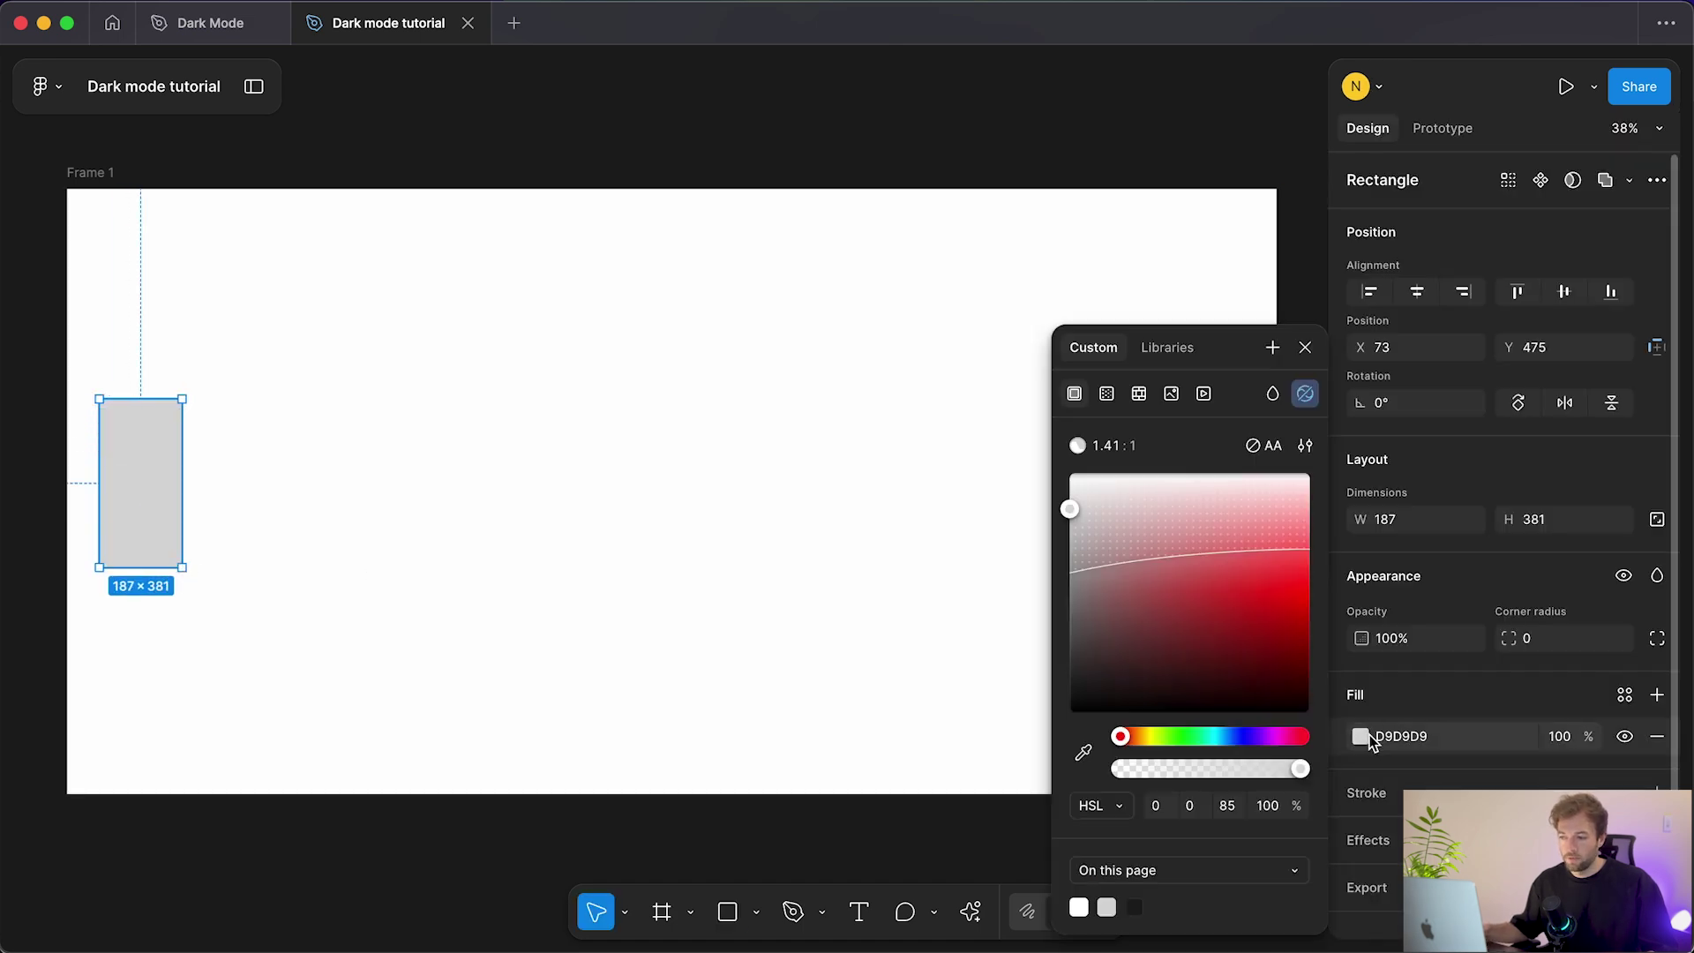
left_click(1111, 810)
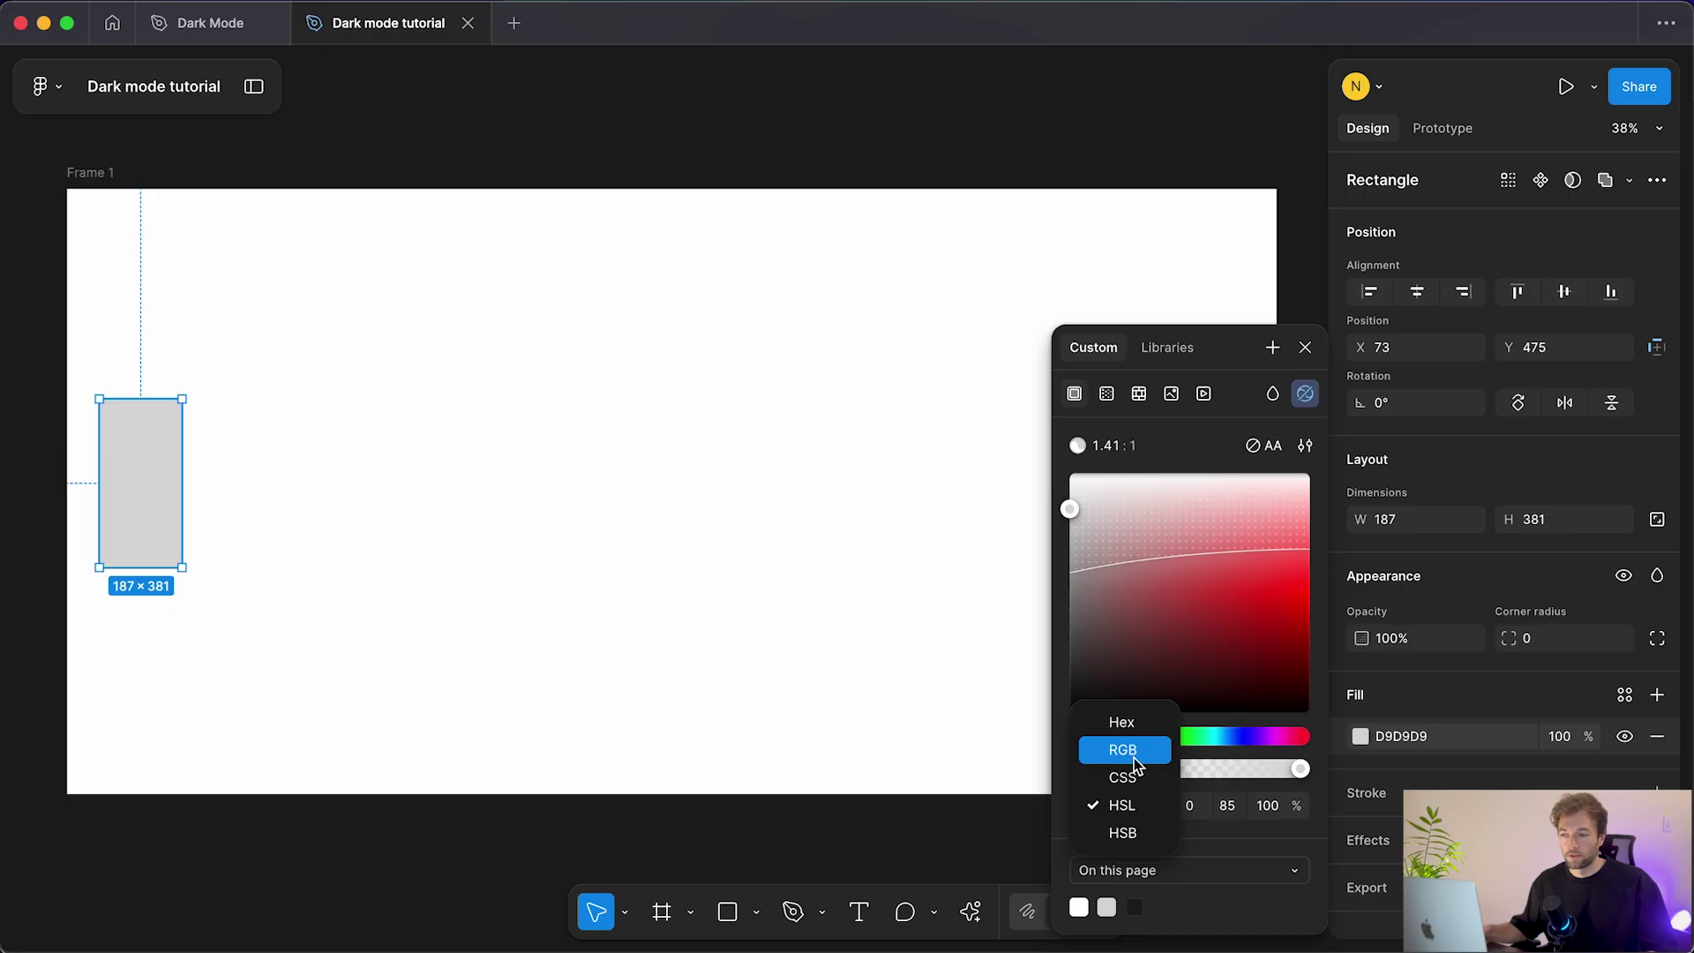
left_click(1122, 806)
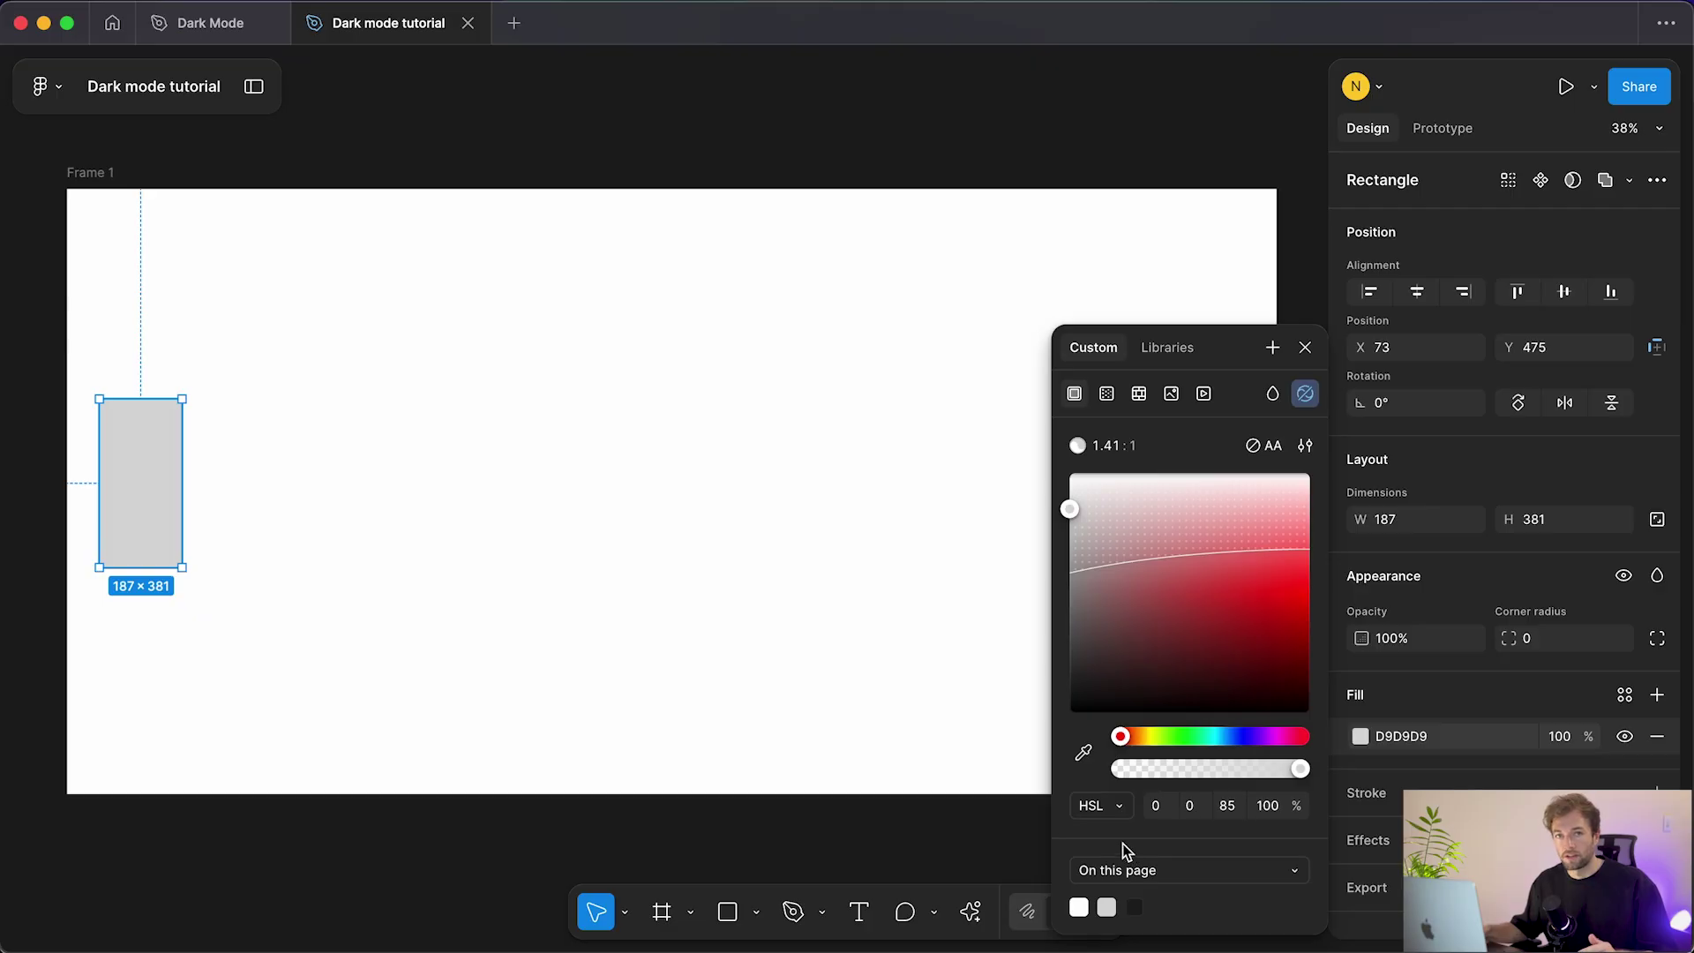
left_click(1232, 816)
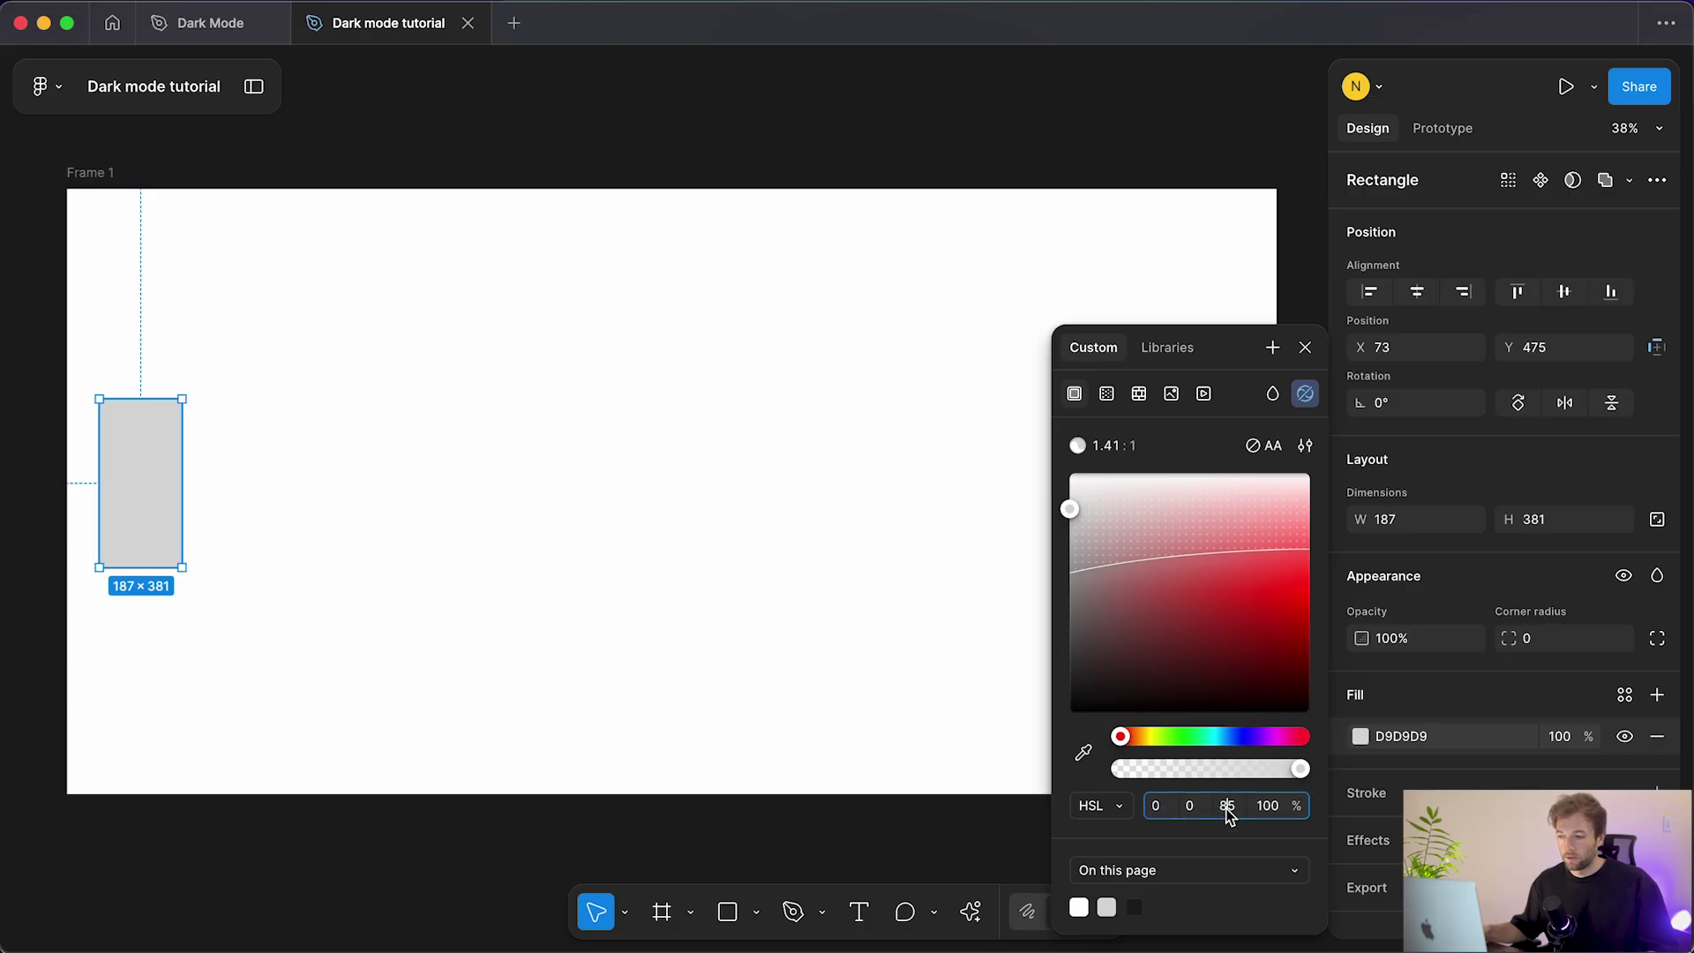
type("100")
key("Return")
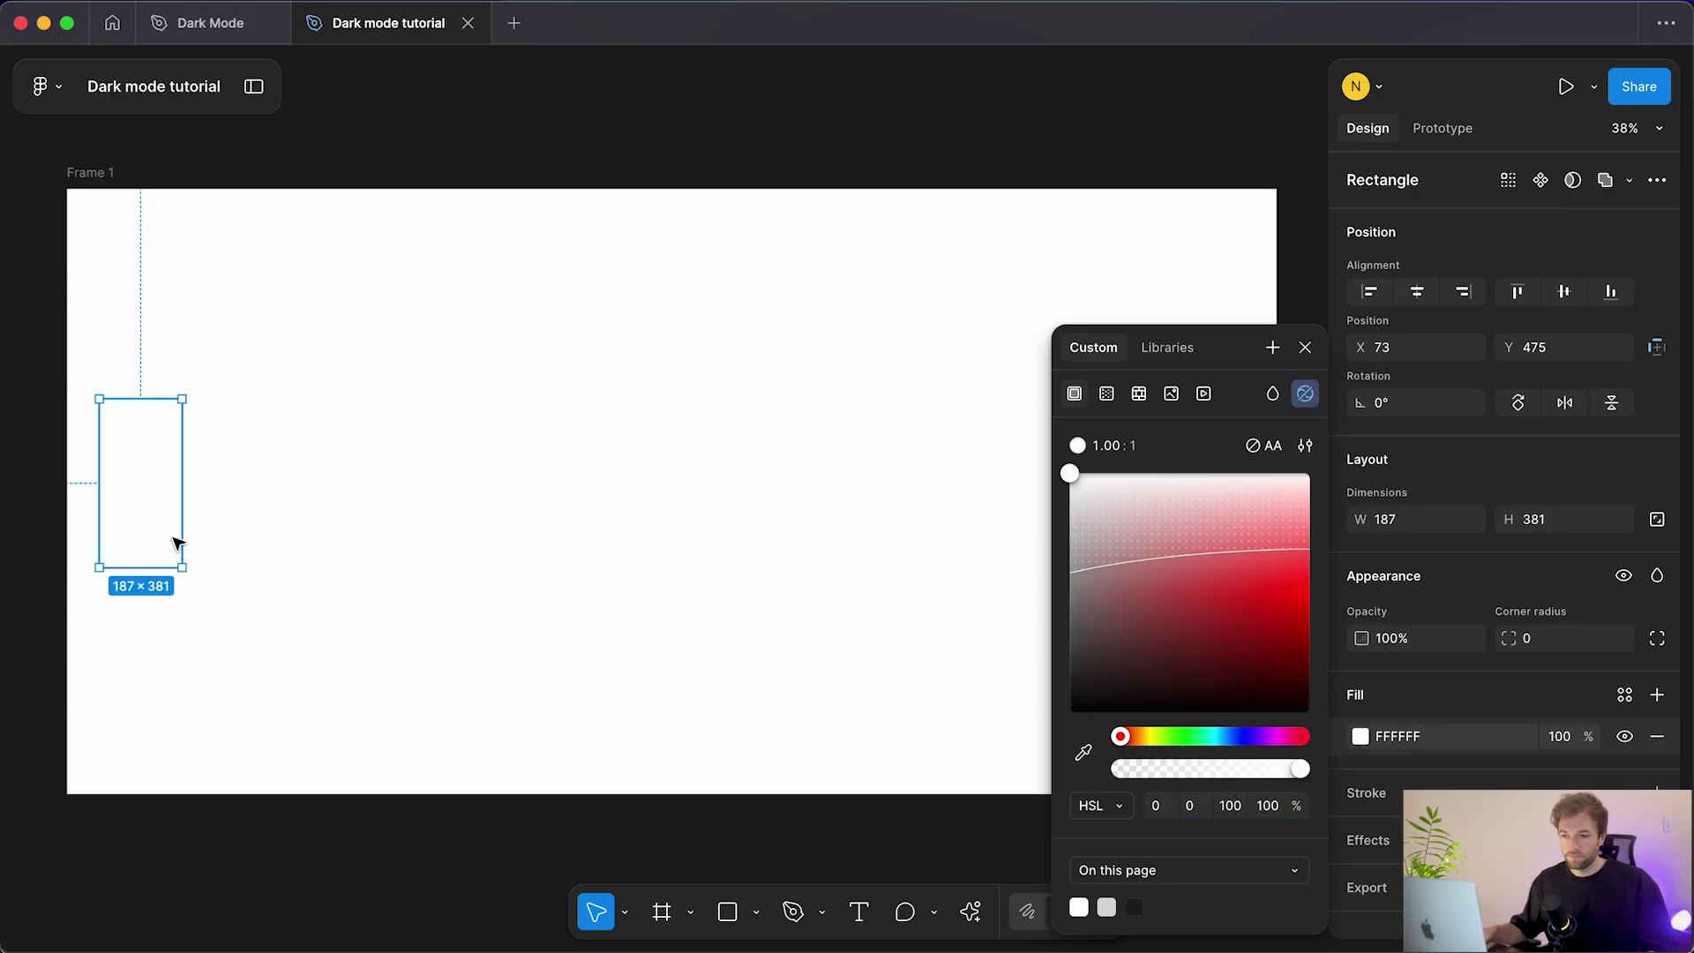
Step: Duplicate the white swatch flush against its right side and set the copy's fill lightness to 98
left_click_drag(170, 486, 253, 488)
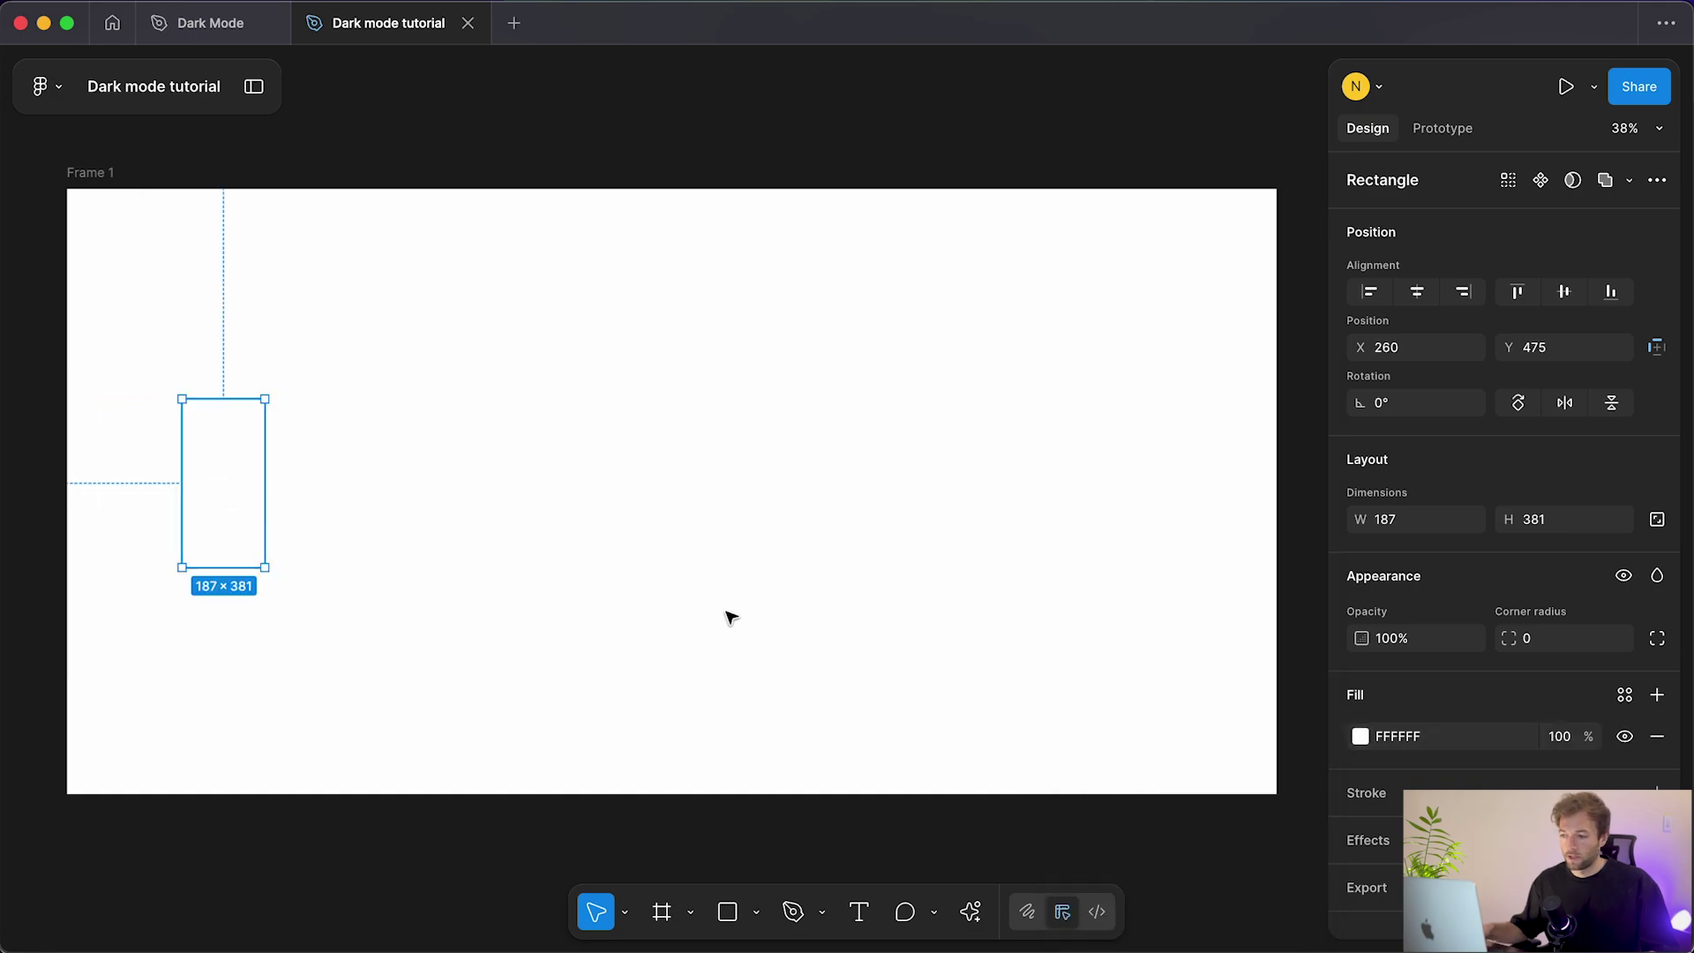
left_click(1360, 736)
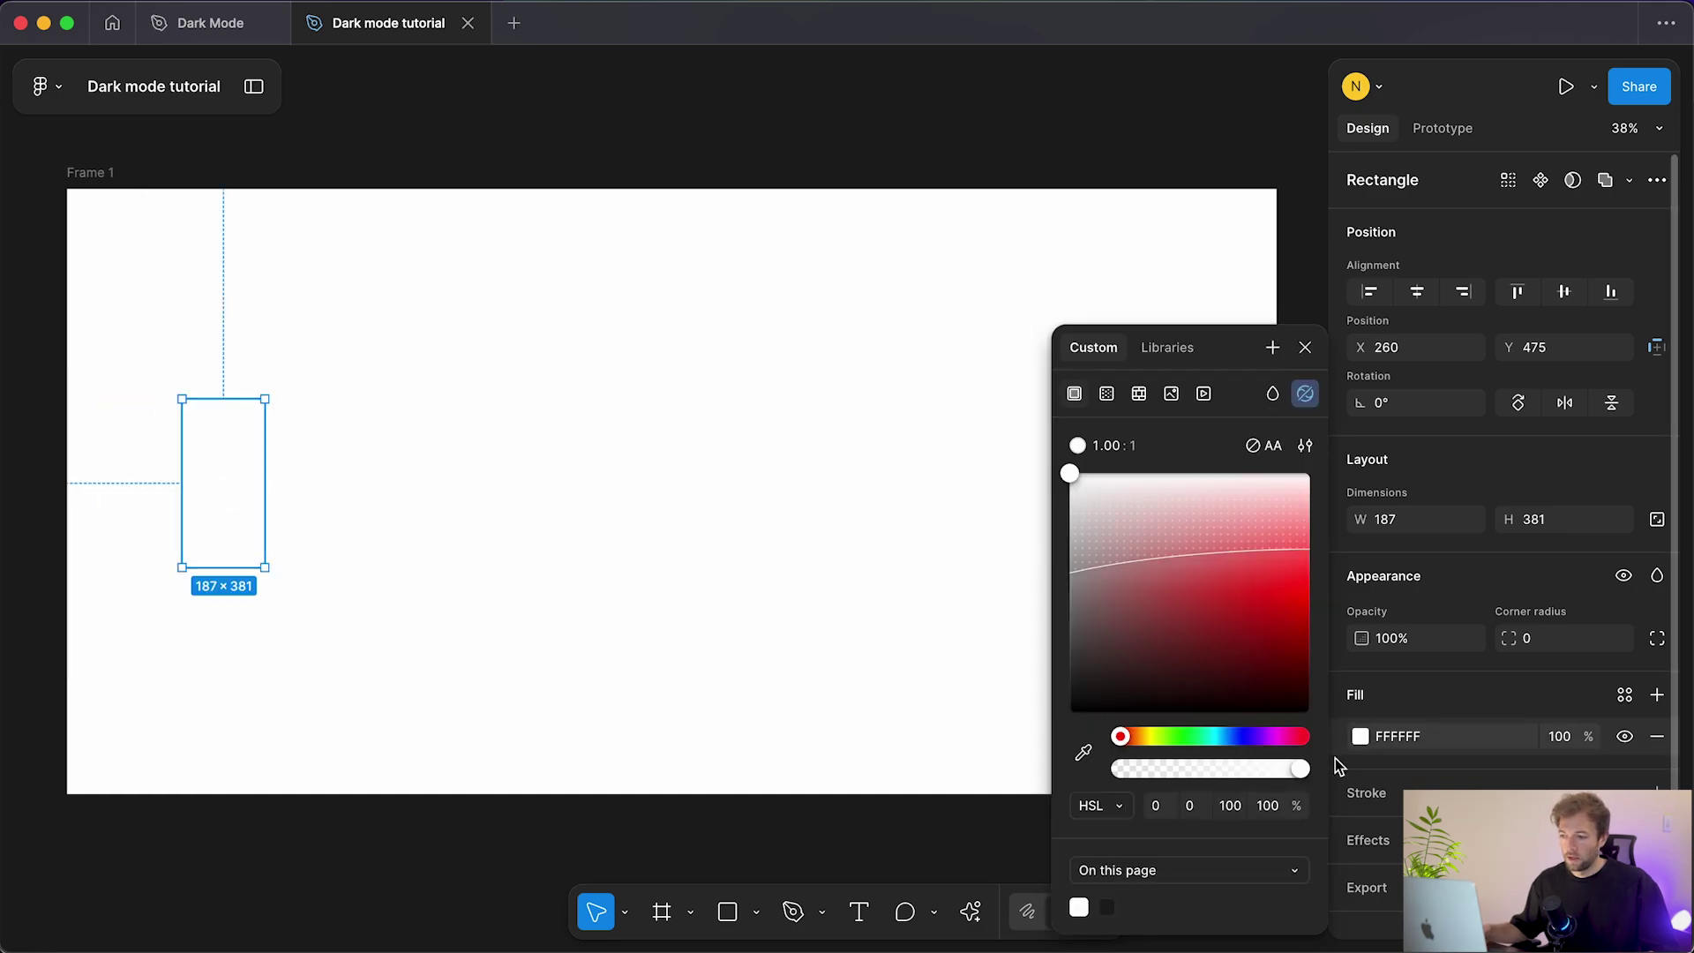
left_click(1235, 813)
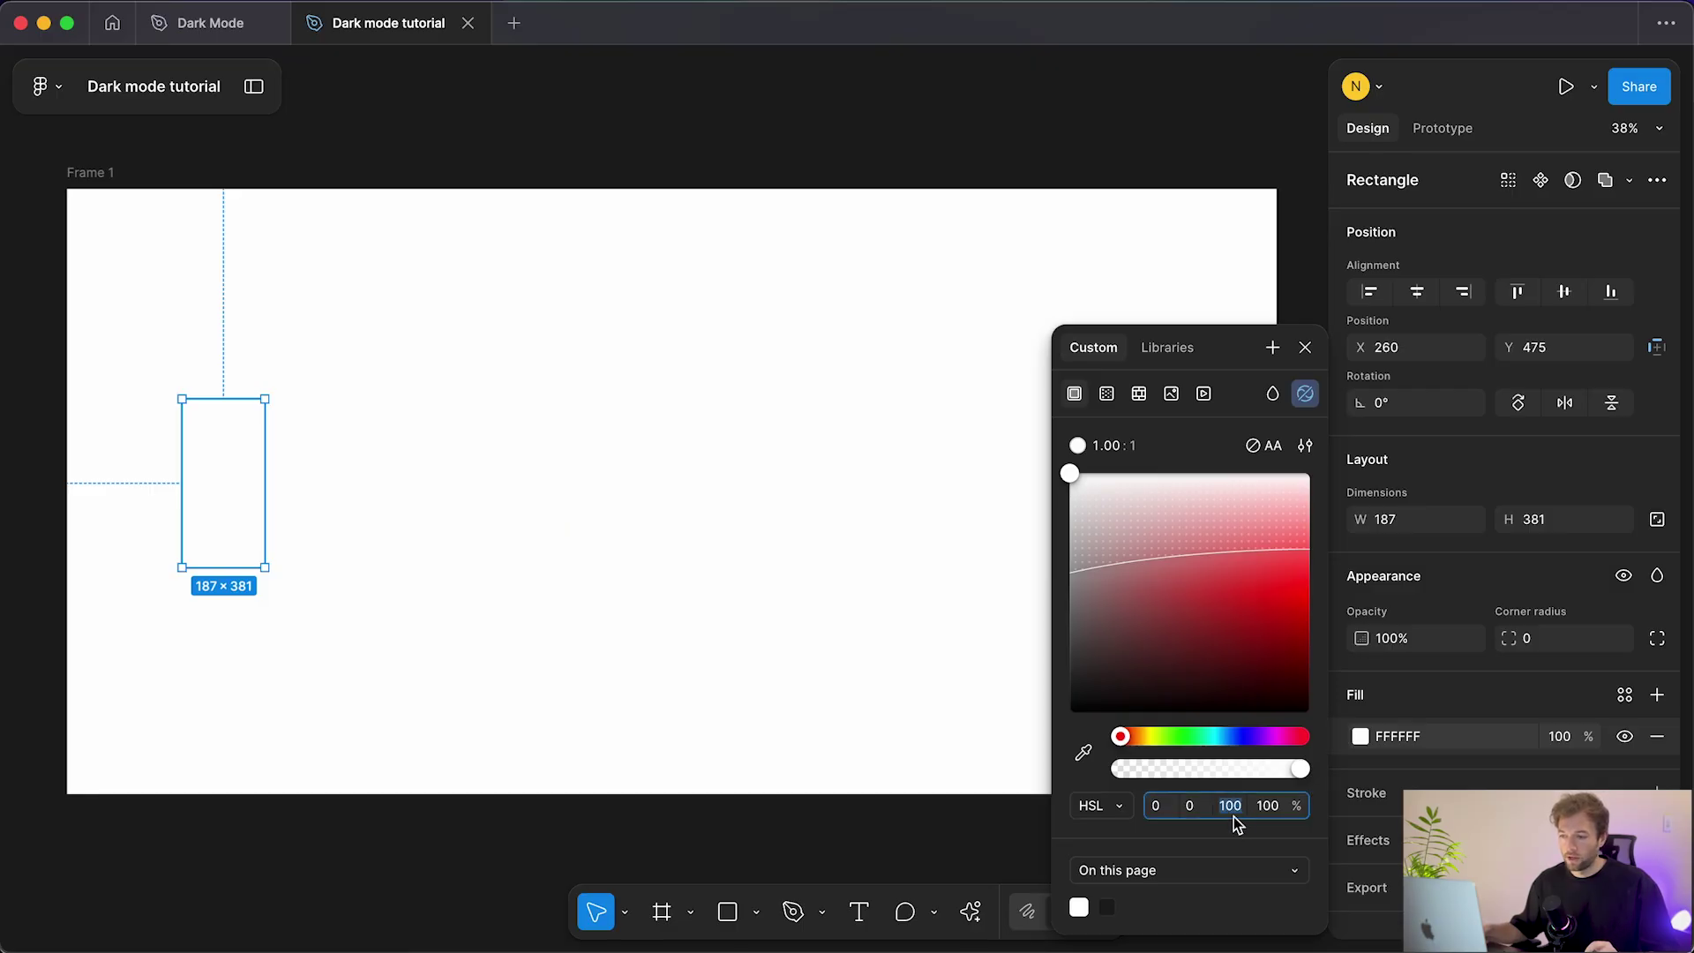
type("98")
key("Return")
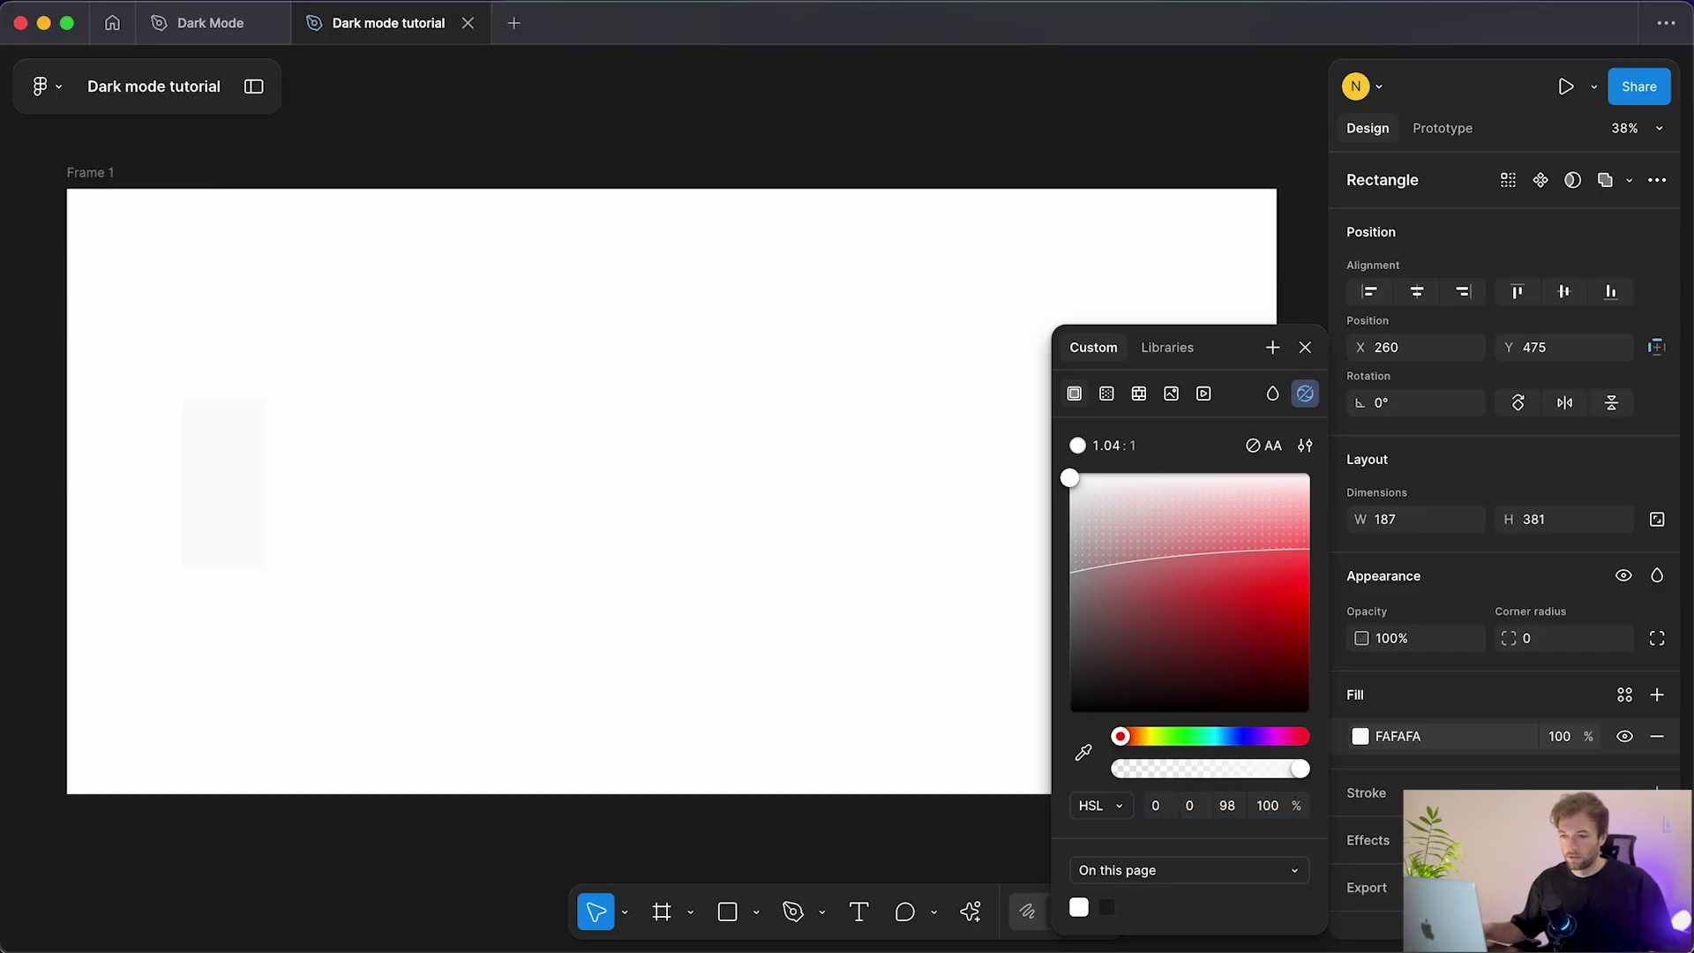
Step: Duplicate the 98-lightness swatch flush to its right and set the new swatch's fill lightness to 95
left_click_drag(247, 502, 316, 509)
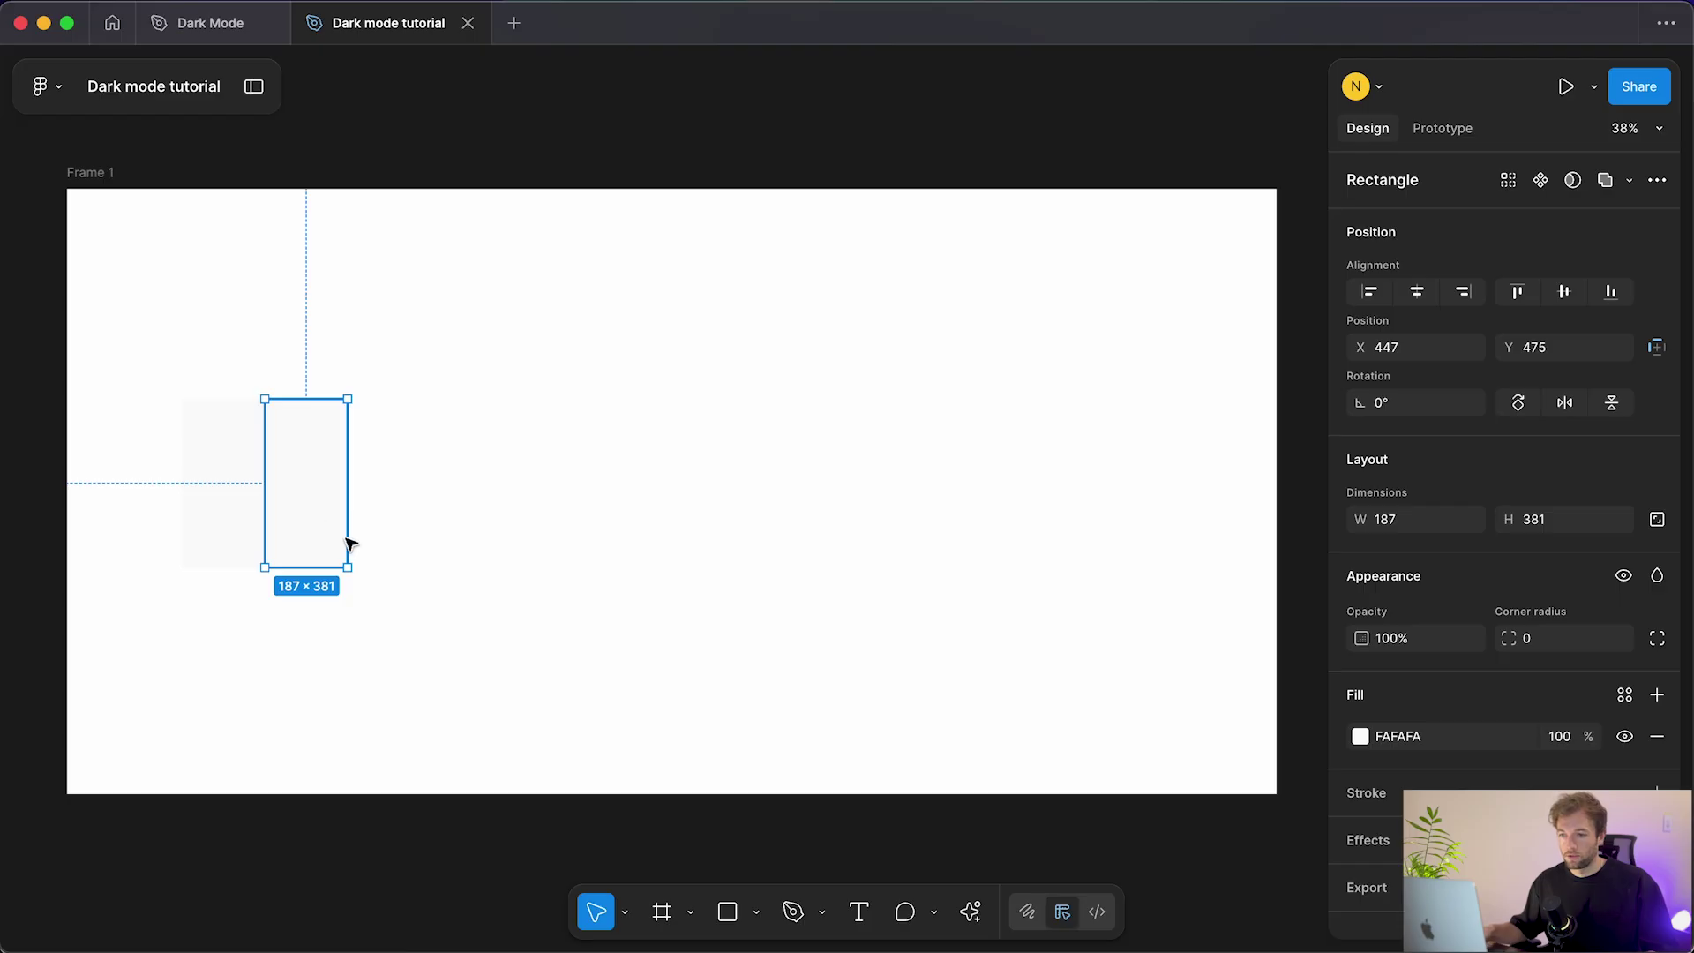
left_click(1359, 736)
left_click(1229, 807)
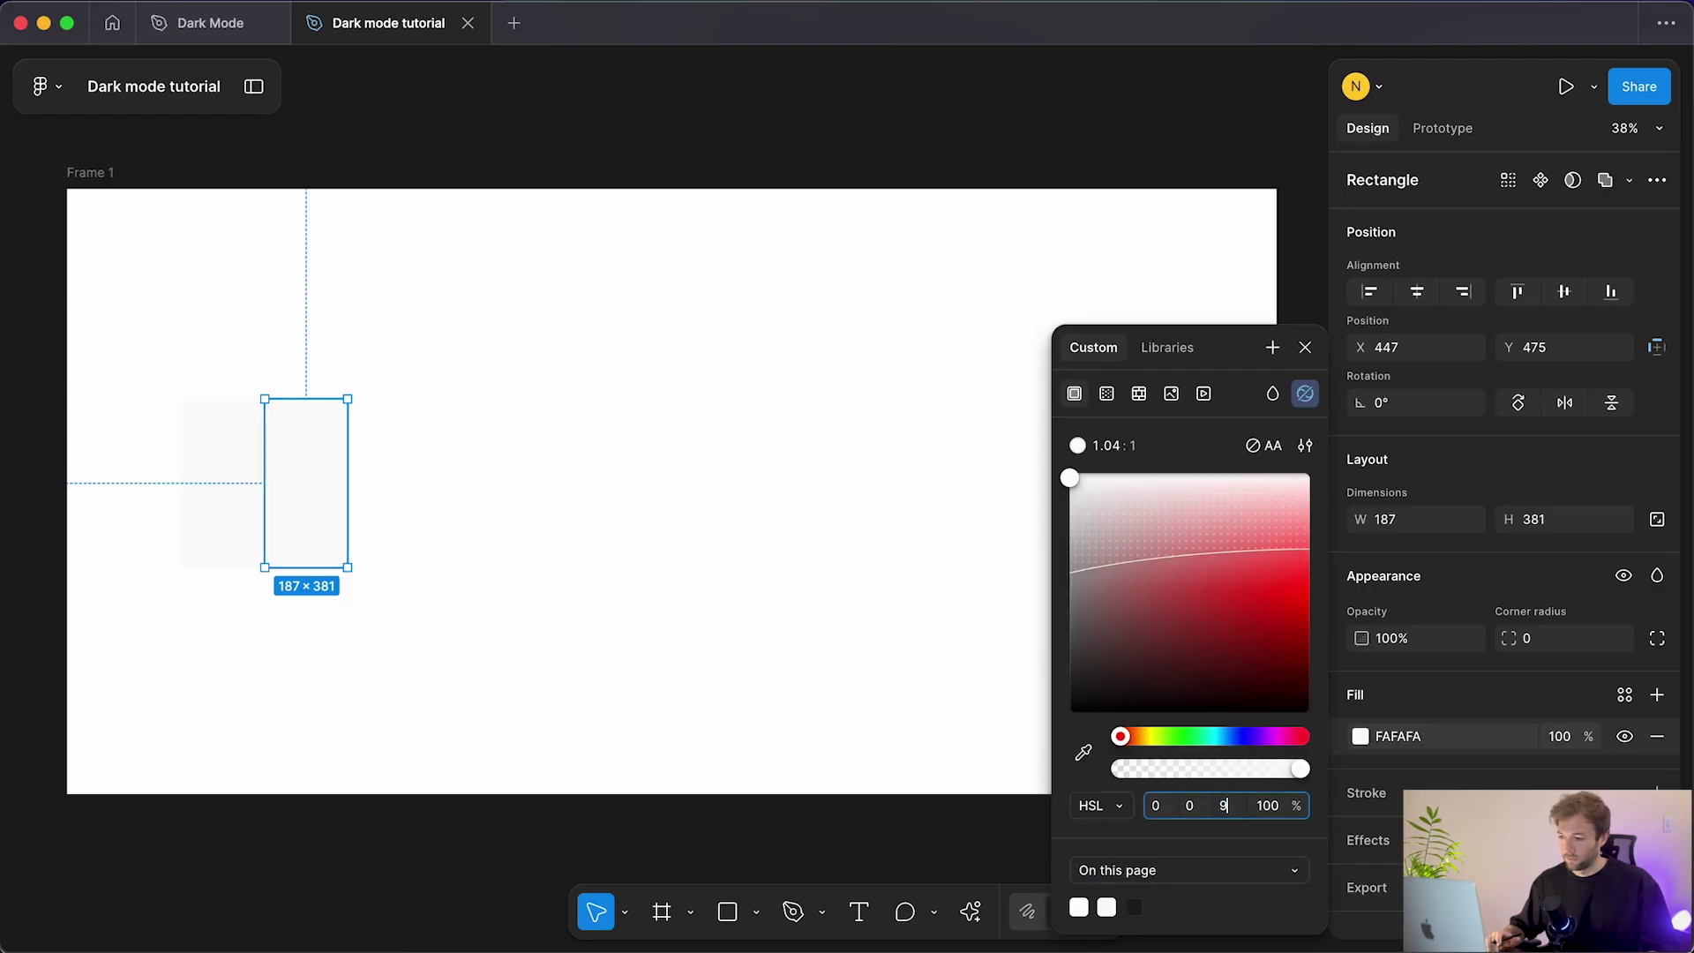
key("Return")
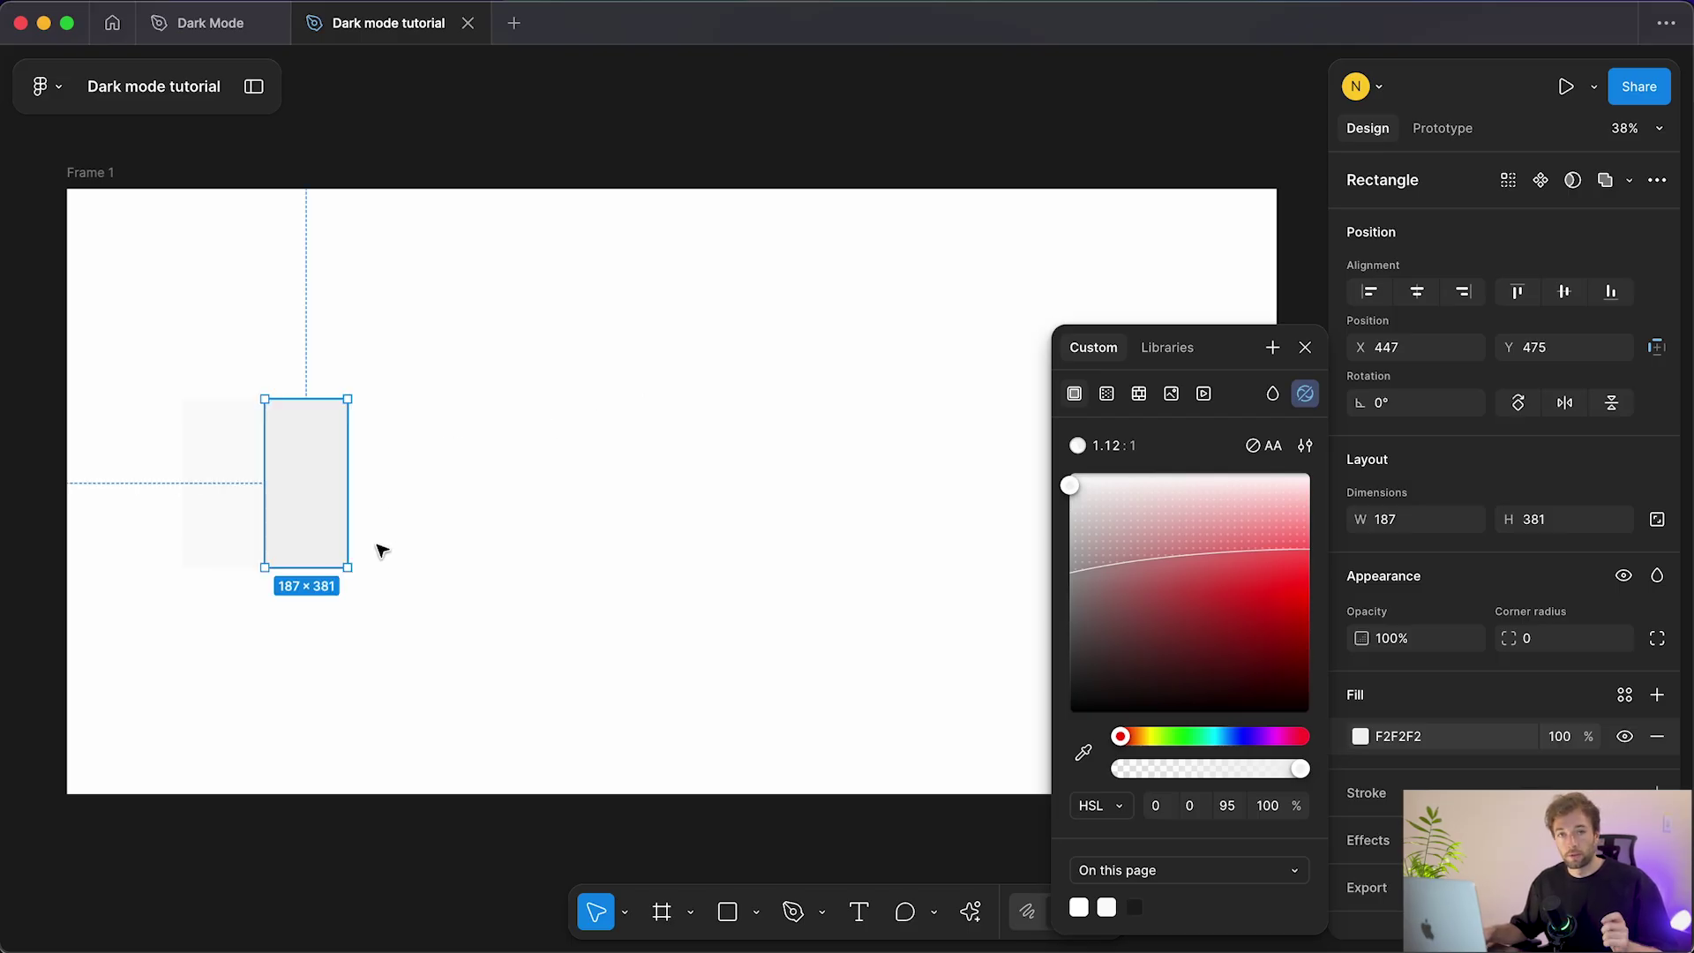
Step: Add another adjoining copy after the 95-lightness swatch and set its fill lightness to 90
left_click_drag(327, 496, 404, 482)
left_click(1360, 736)
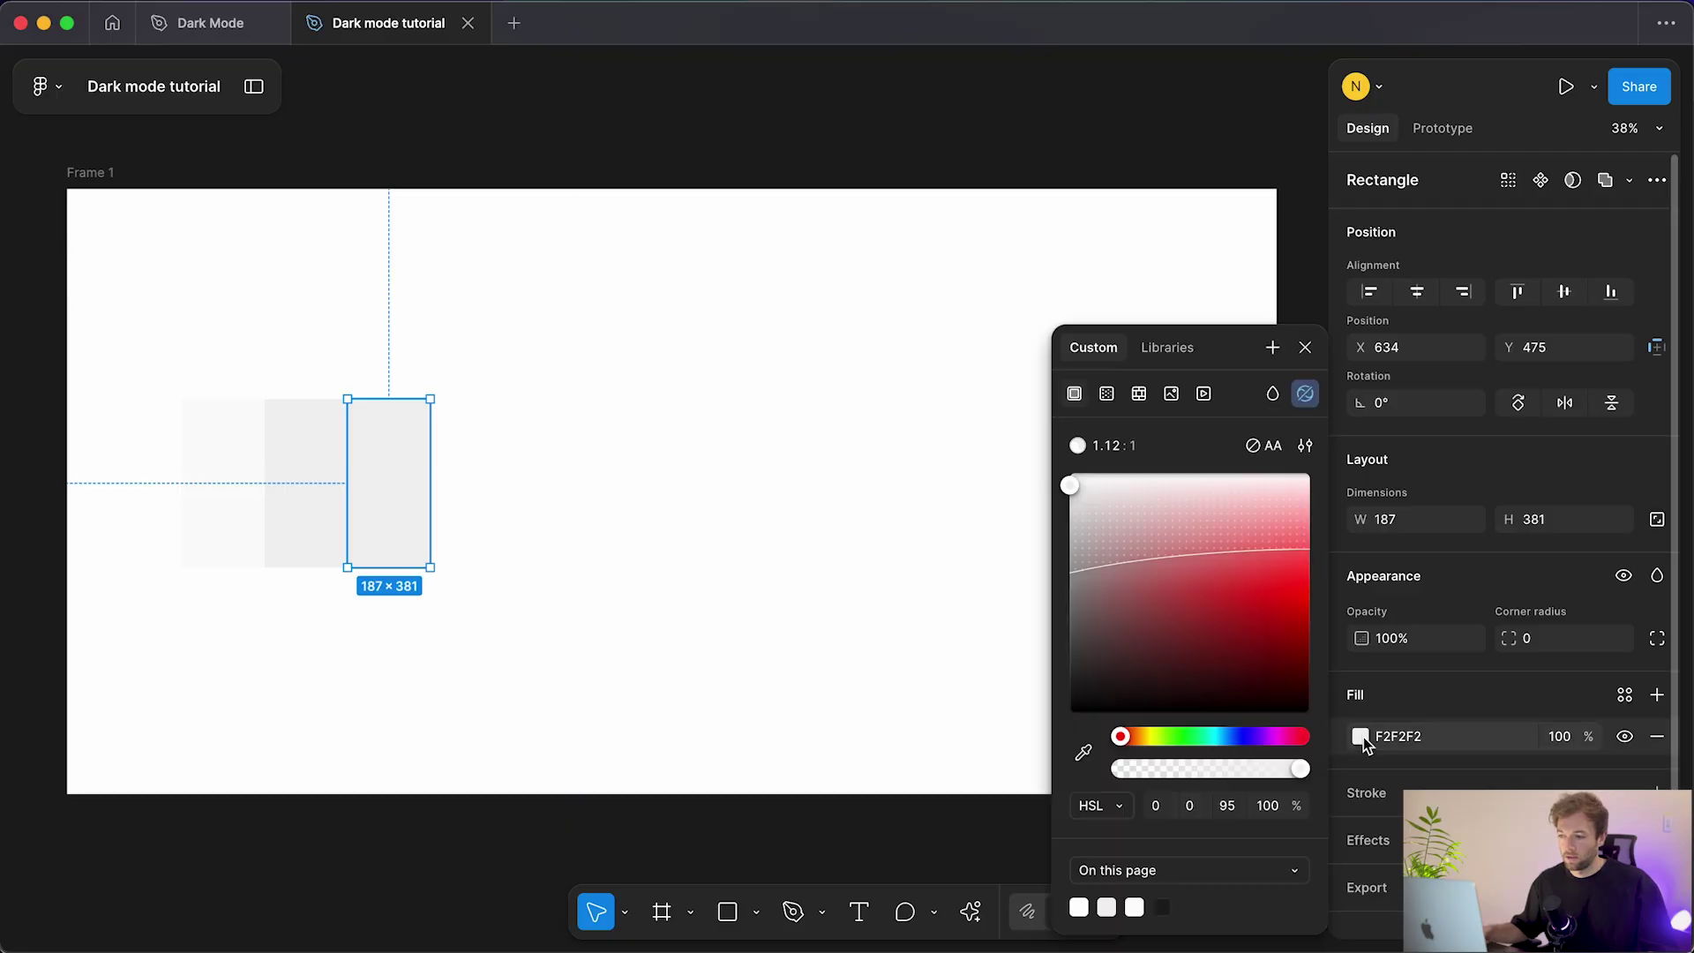
left_click(1235, 807)
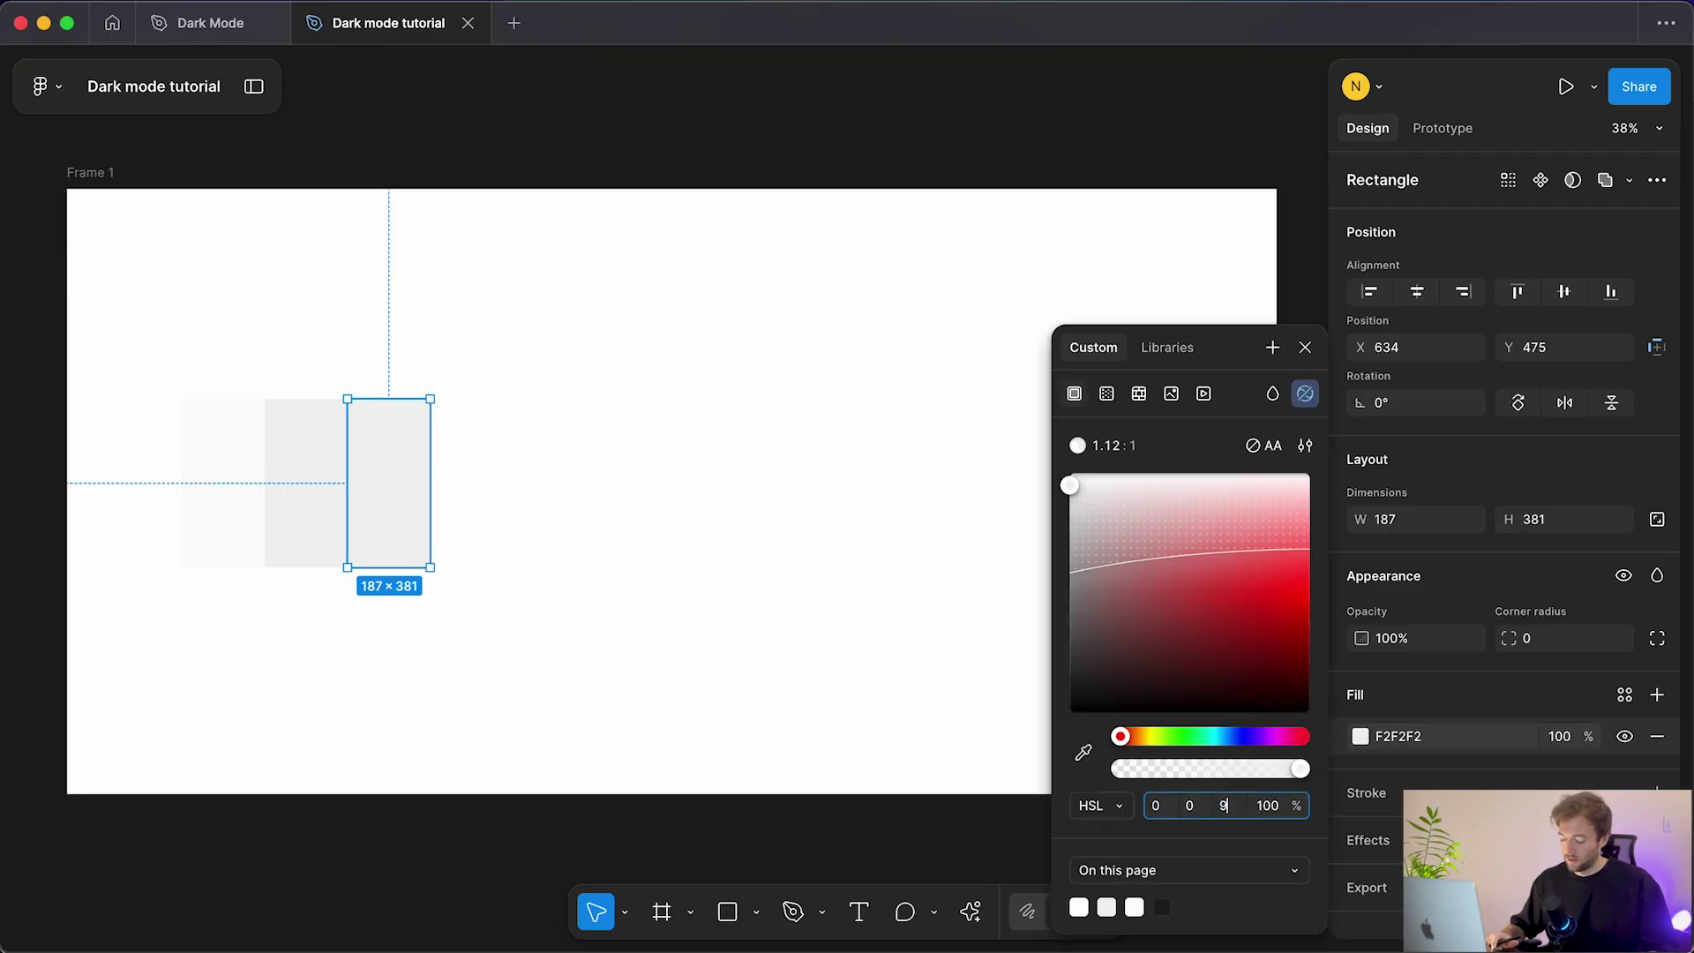
type("90")
key("Return")
Step: Continue the row with a copy of the 90-lightness swatch and set its fill lightness to 80
left_click_drag(409, 499, 484, 499)
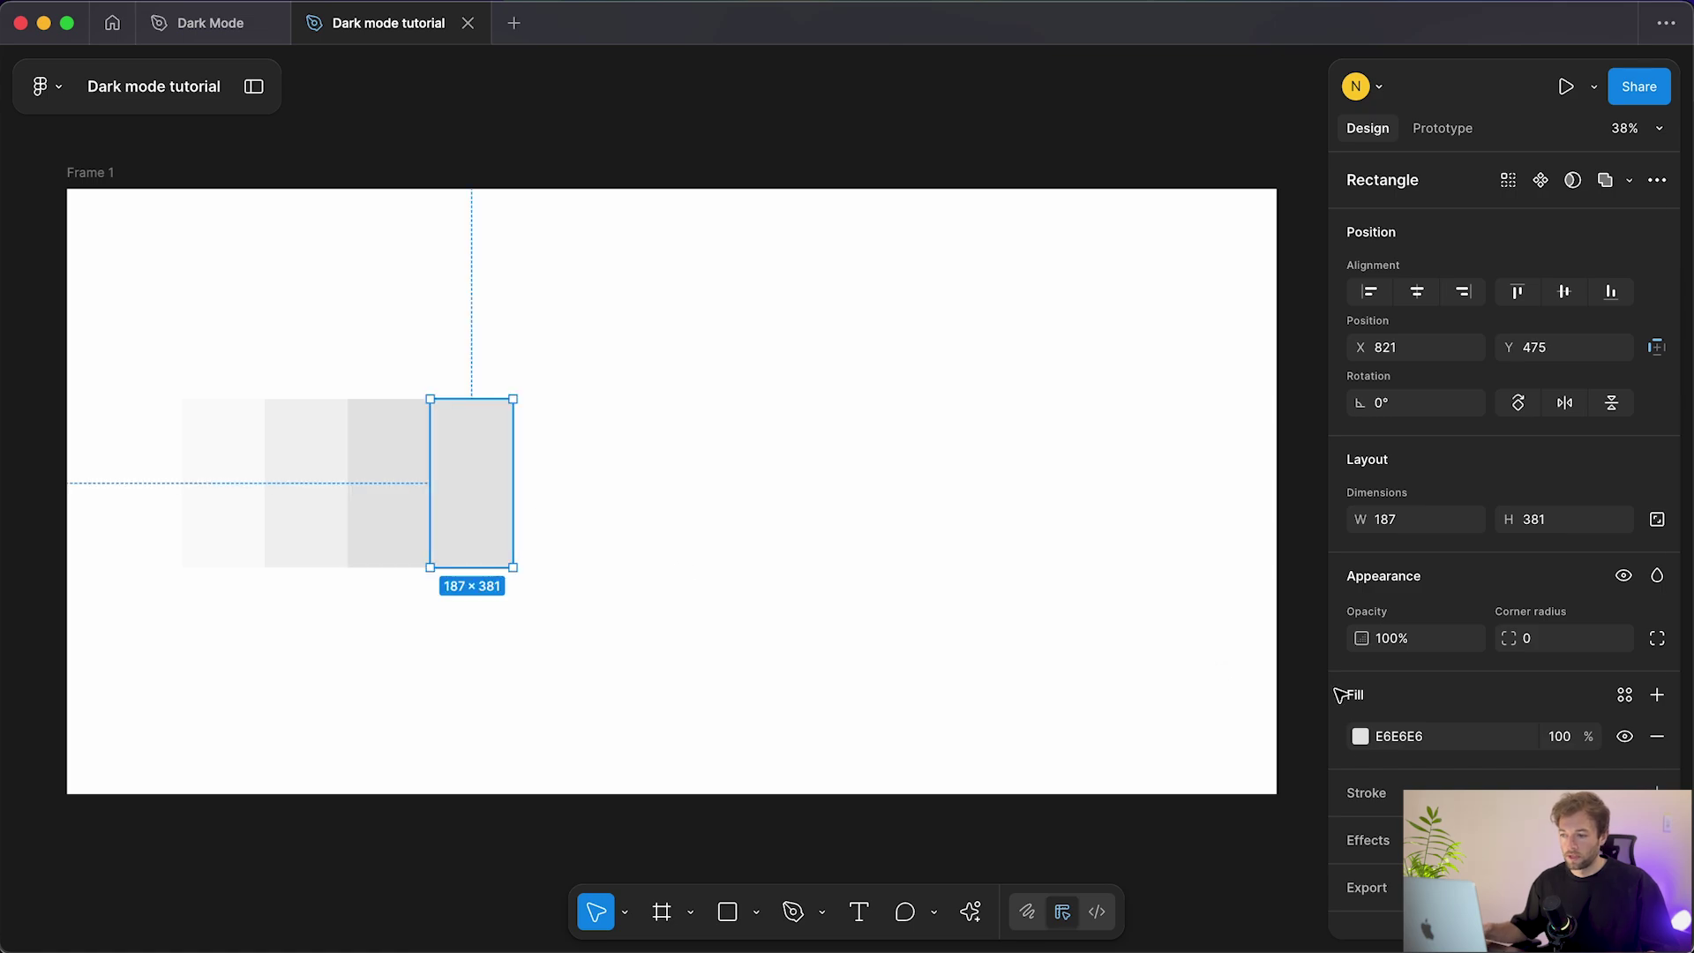
left_click(1361, 735)
left_click(1229, 812)
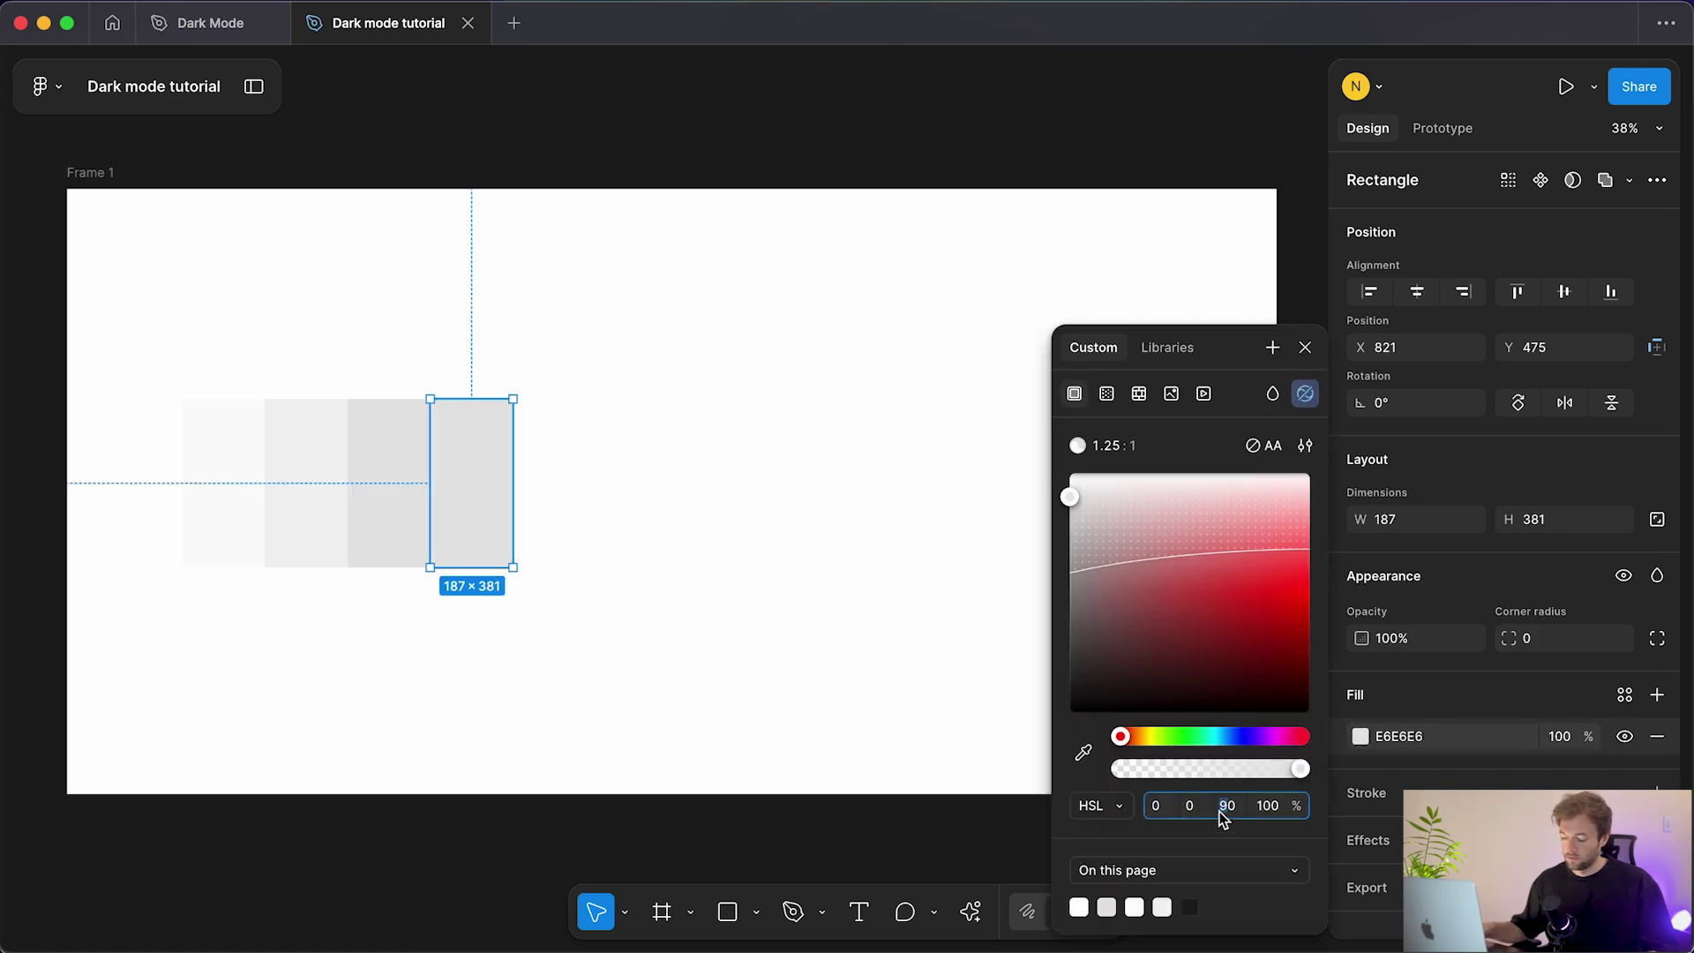
key("Return")
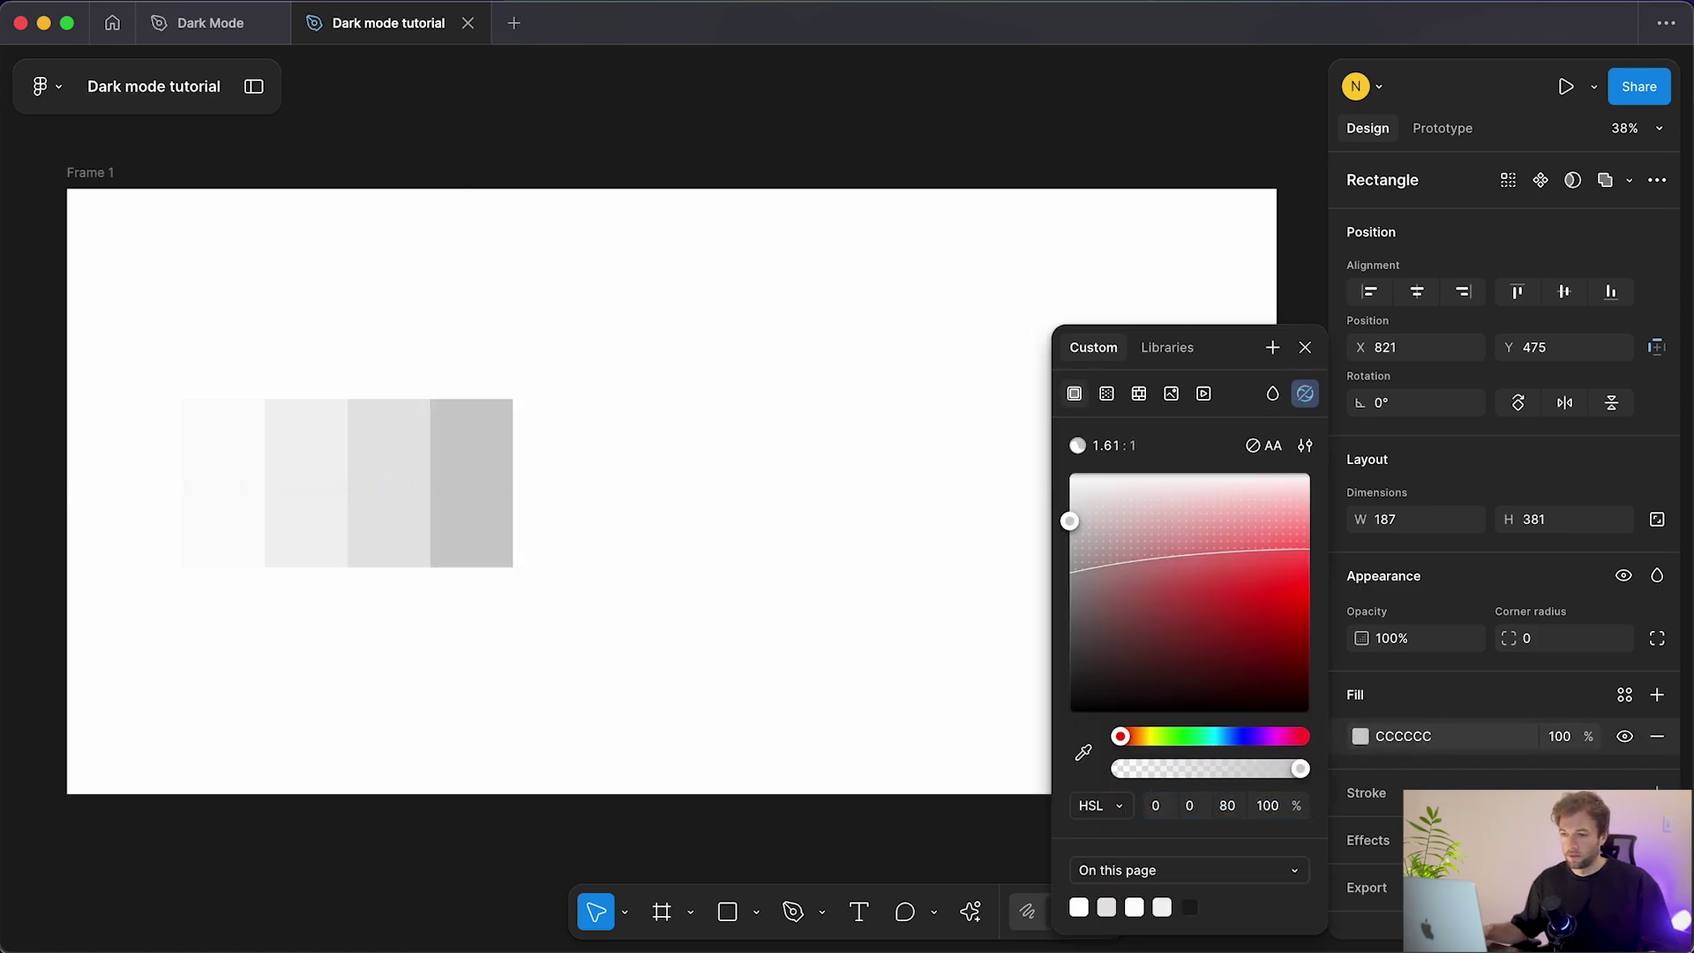
left_click(595, 540)
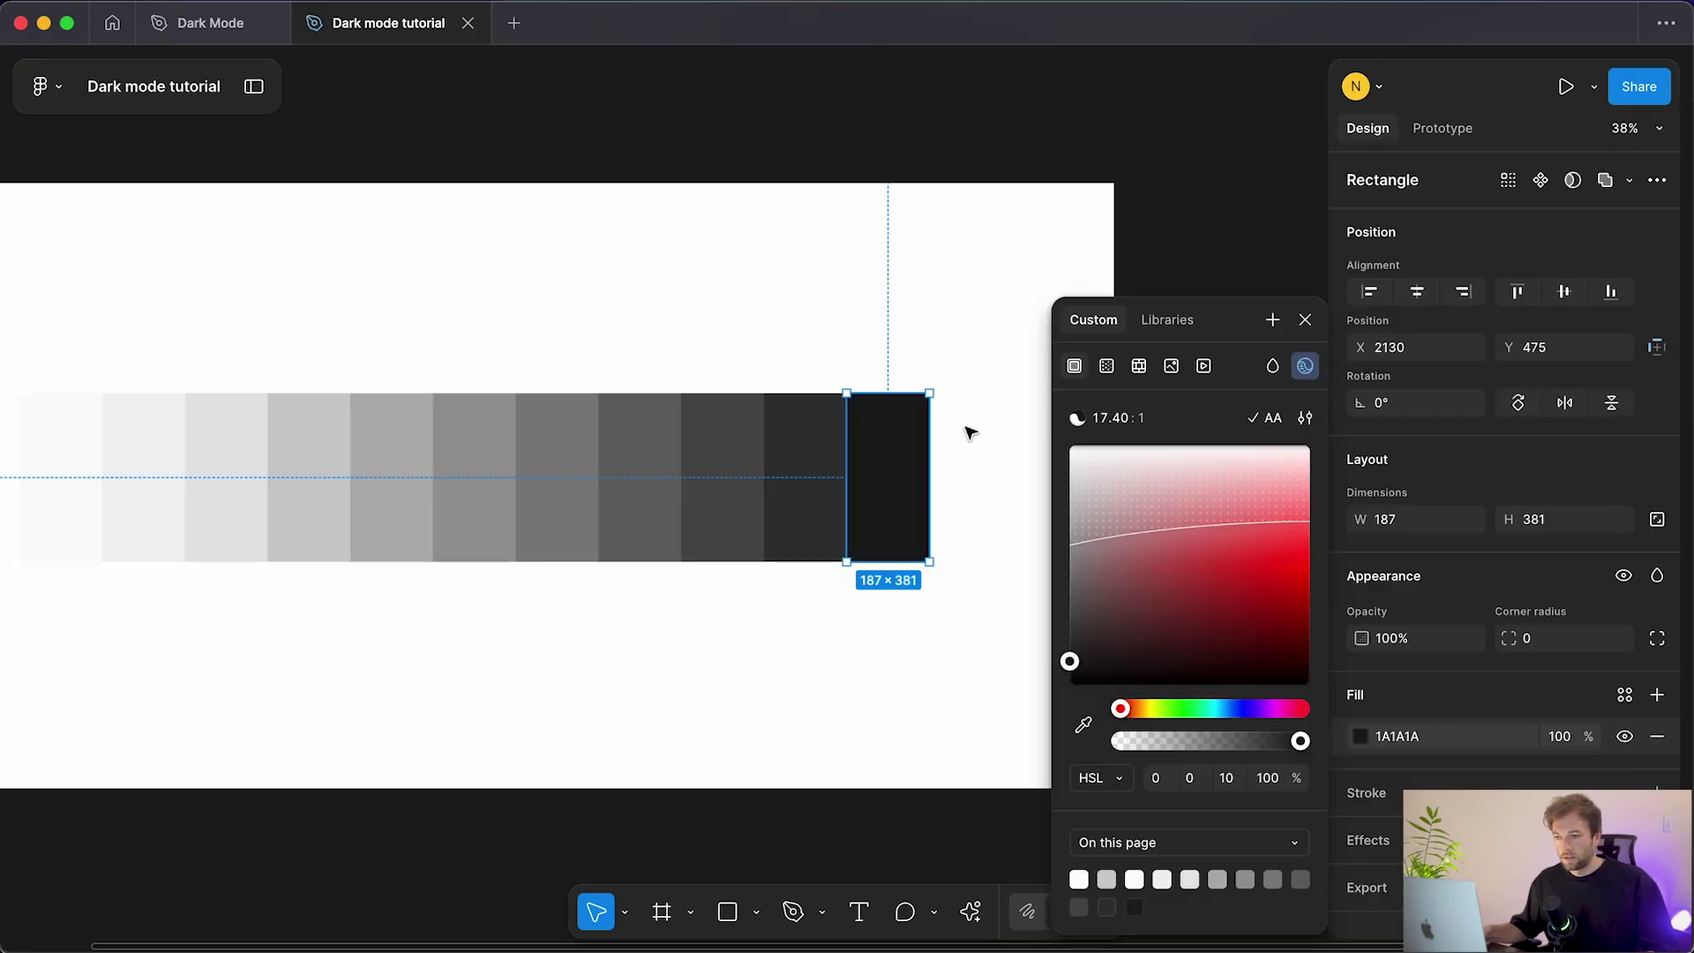
Step: Duplicate the darkest swatch at the end of the row and set the copy's fill lightness to 5
left_click(968, 431)
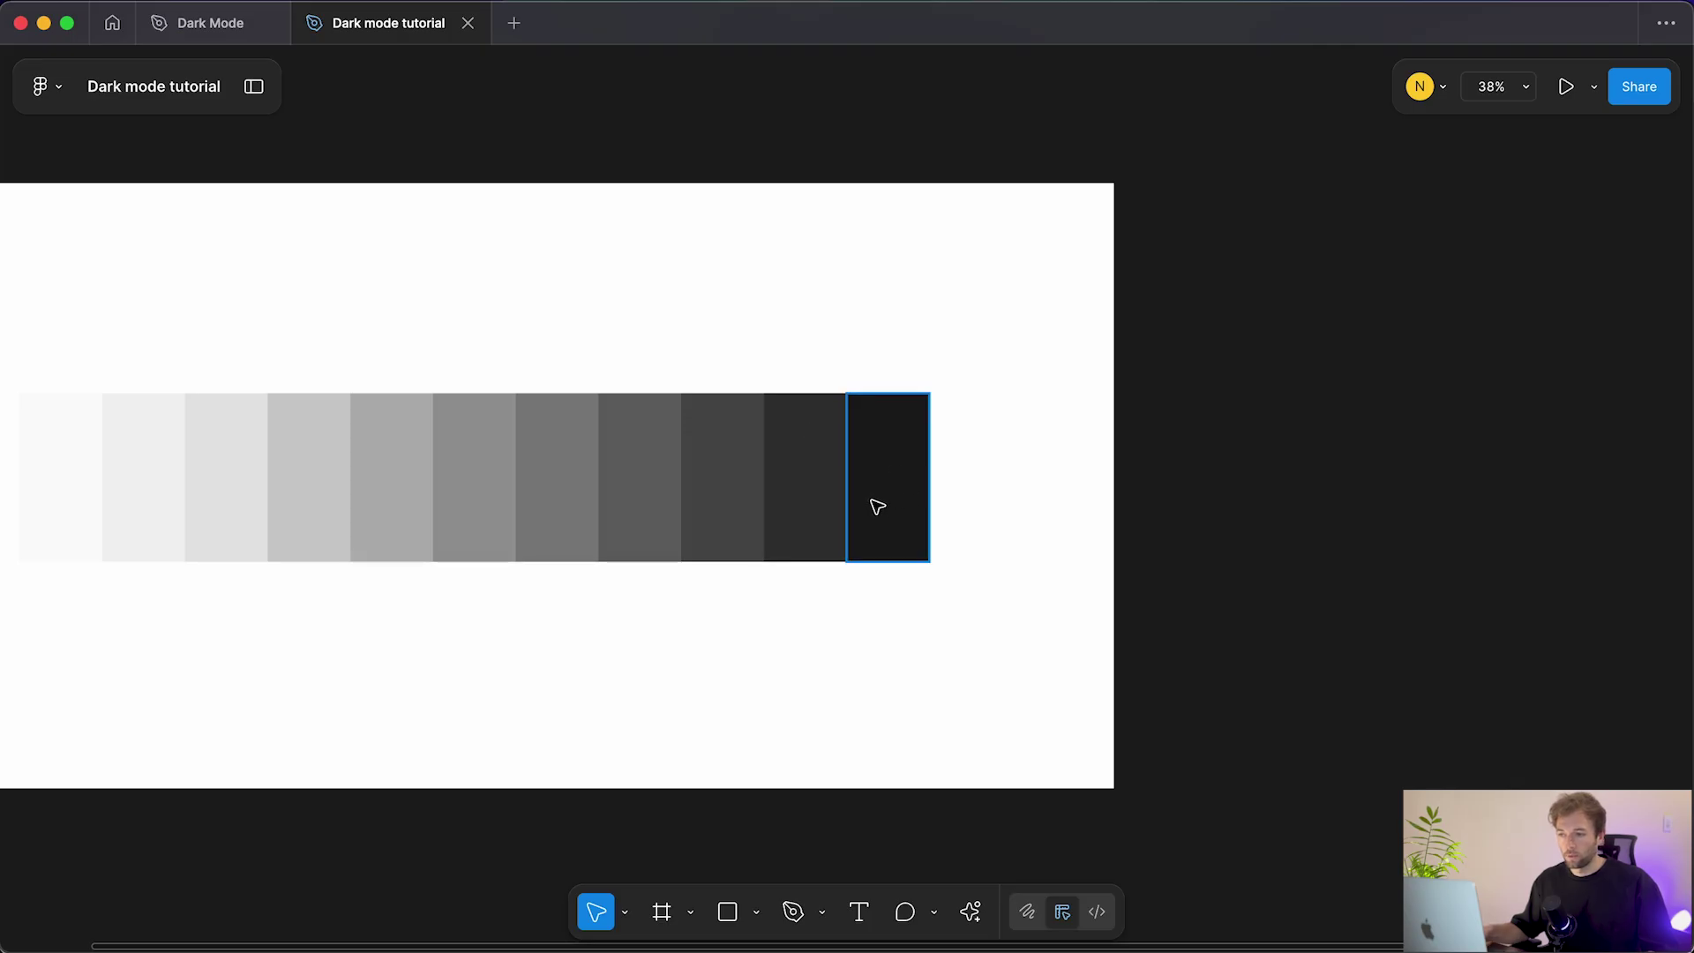
left_click_drag(889, 501, 973, 505)
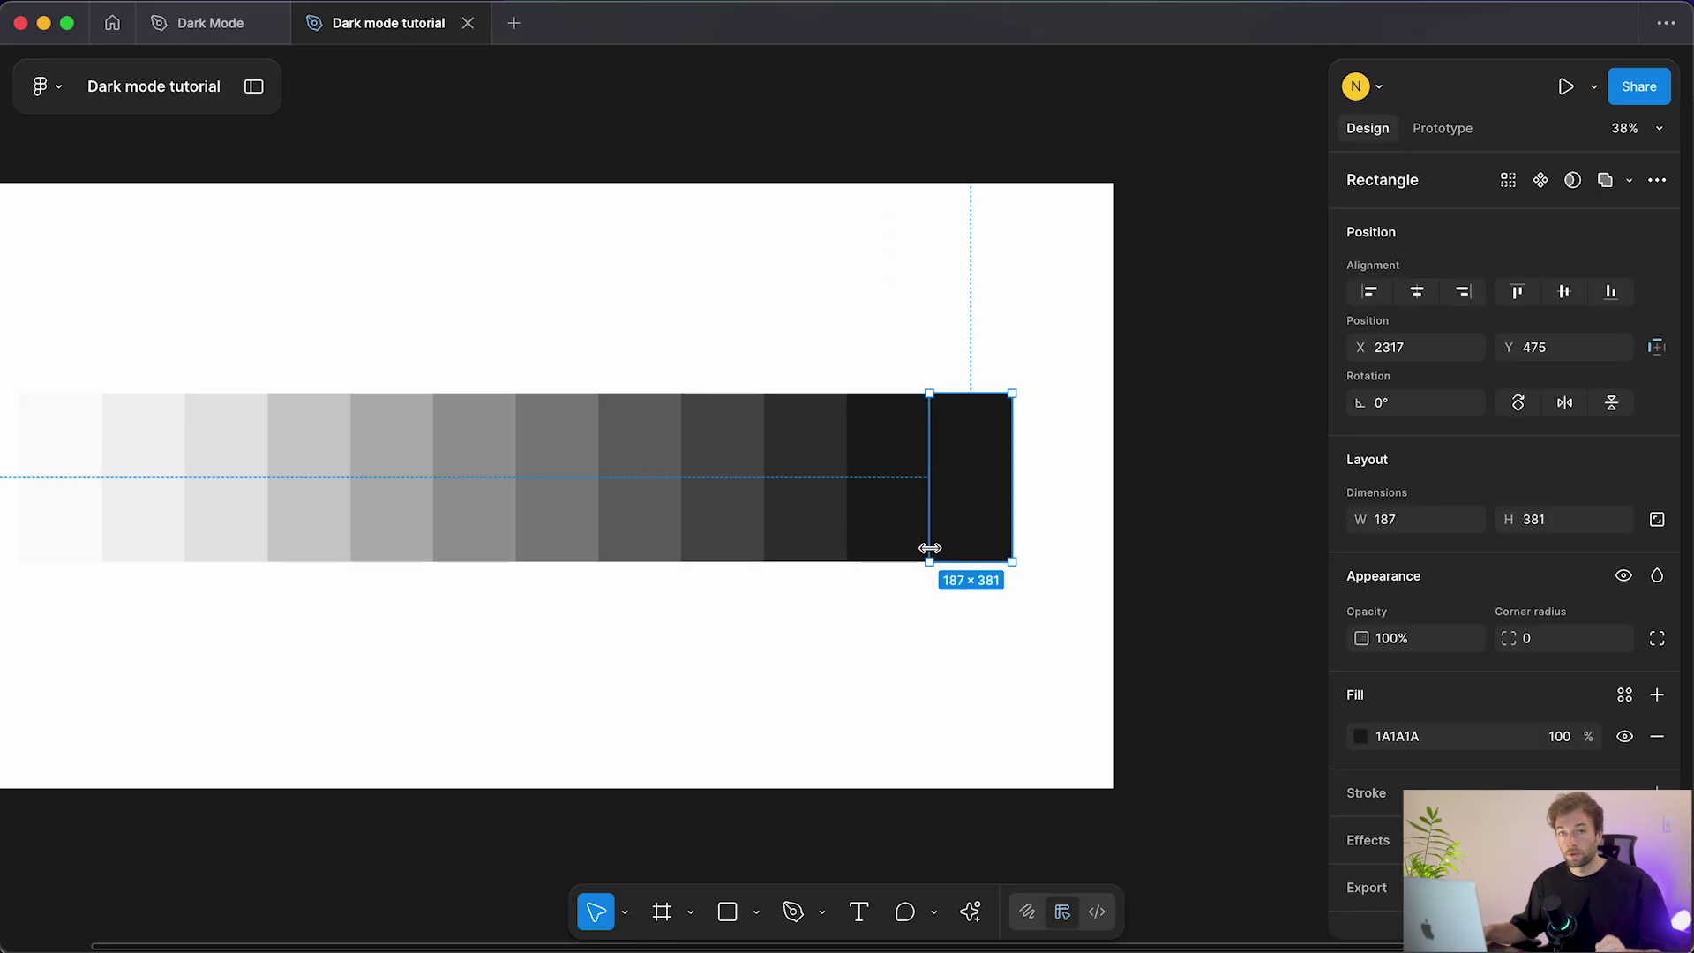
left_click(1360, 735)
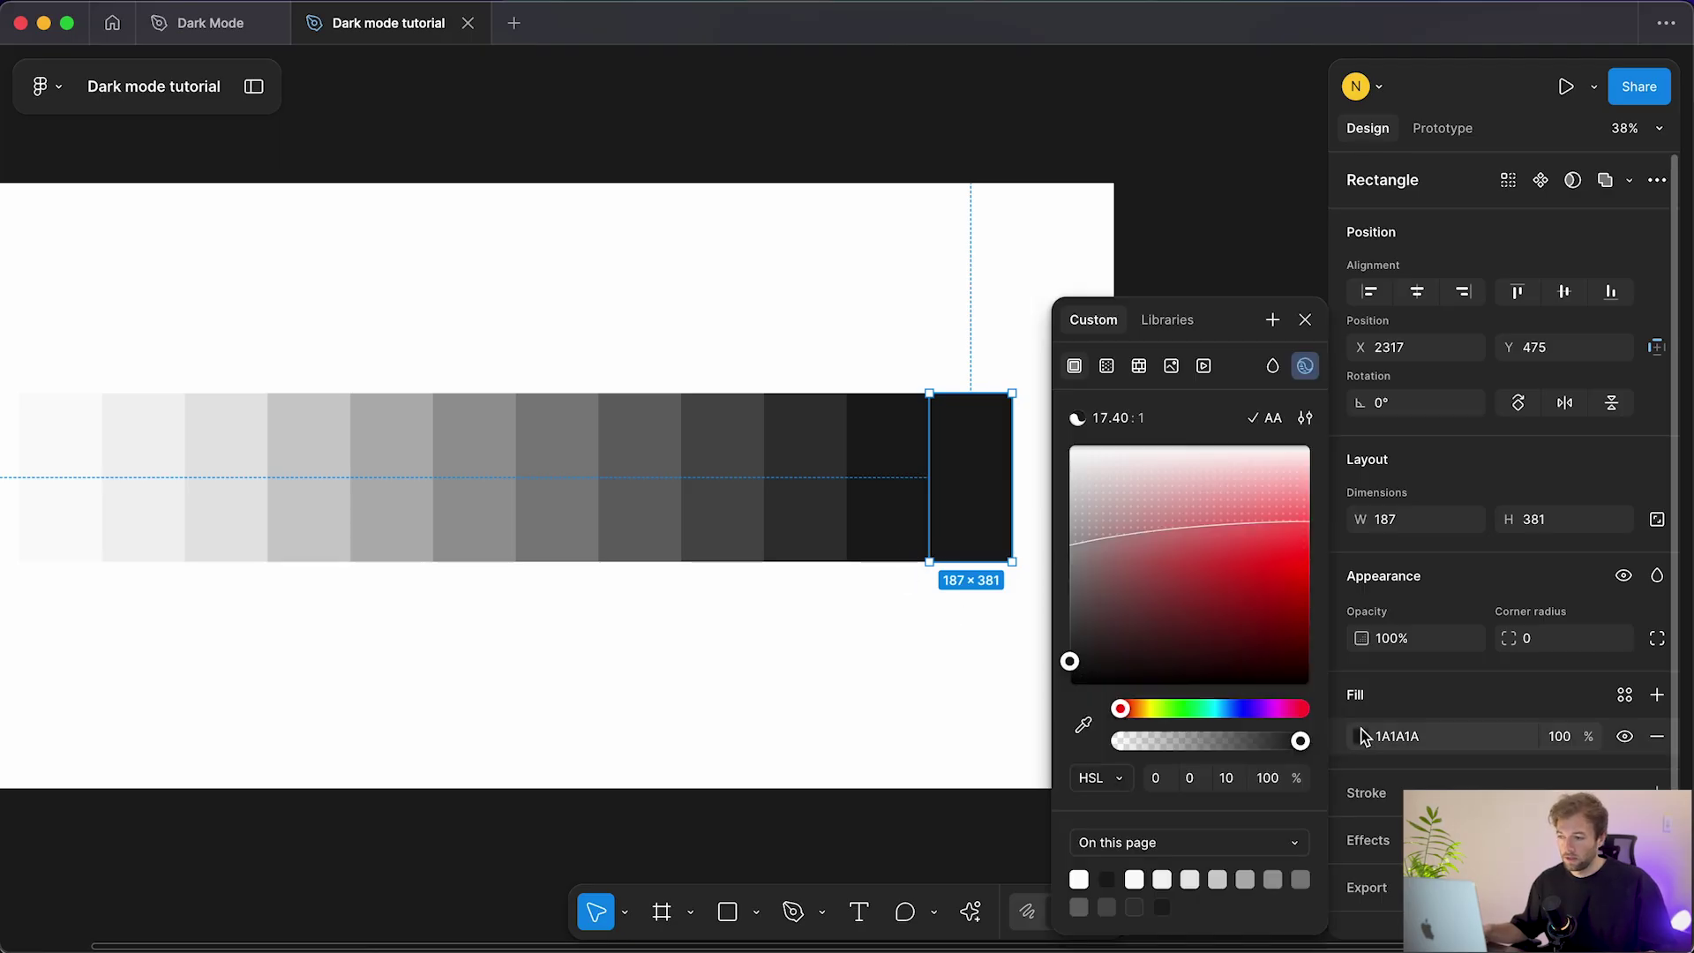
left_click(1229, 777)
type("5")
key("Return")
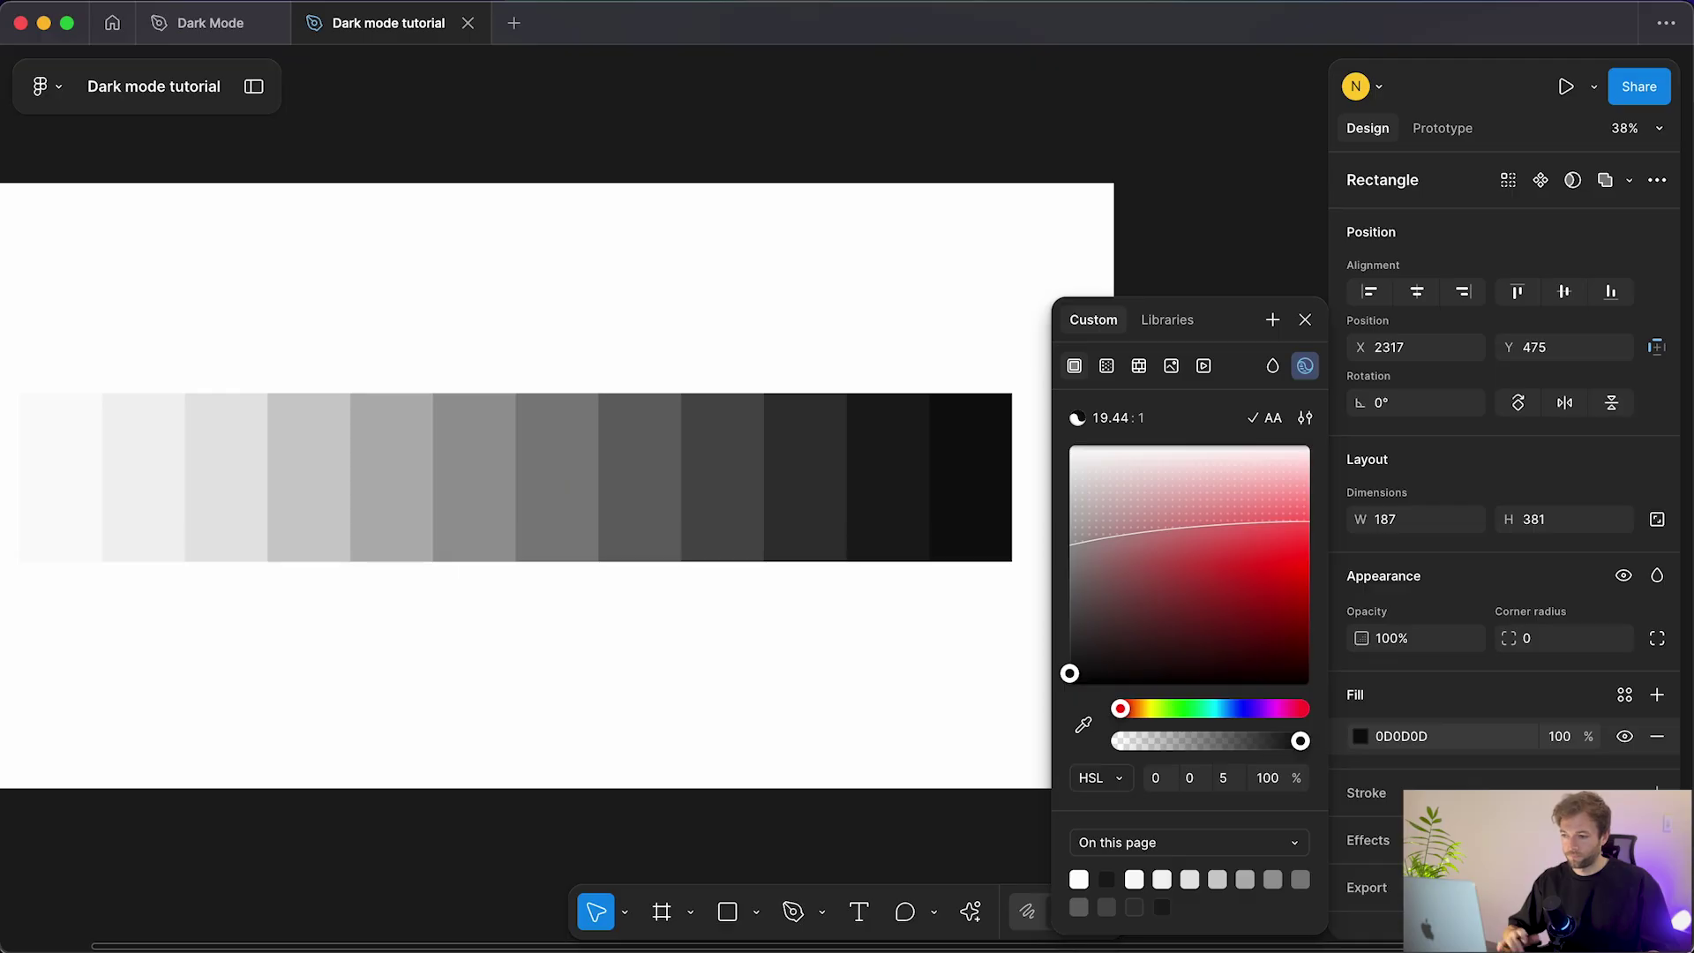
left_click(877, 625)
Step: Duplicate all thirteen swatches, rotate the copied row 180°, and align it directly beneath the original row
scroll(903, 505, "left", 5)
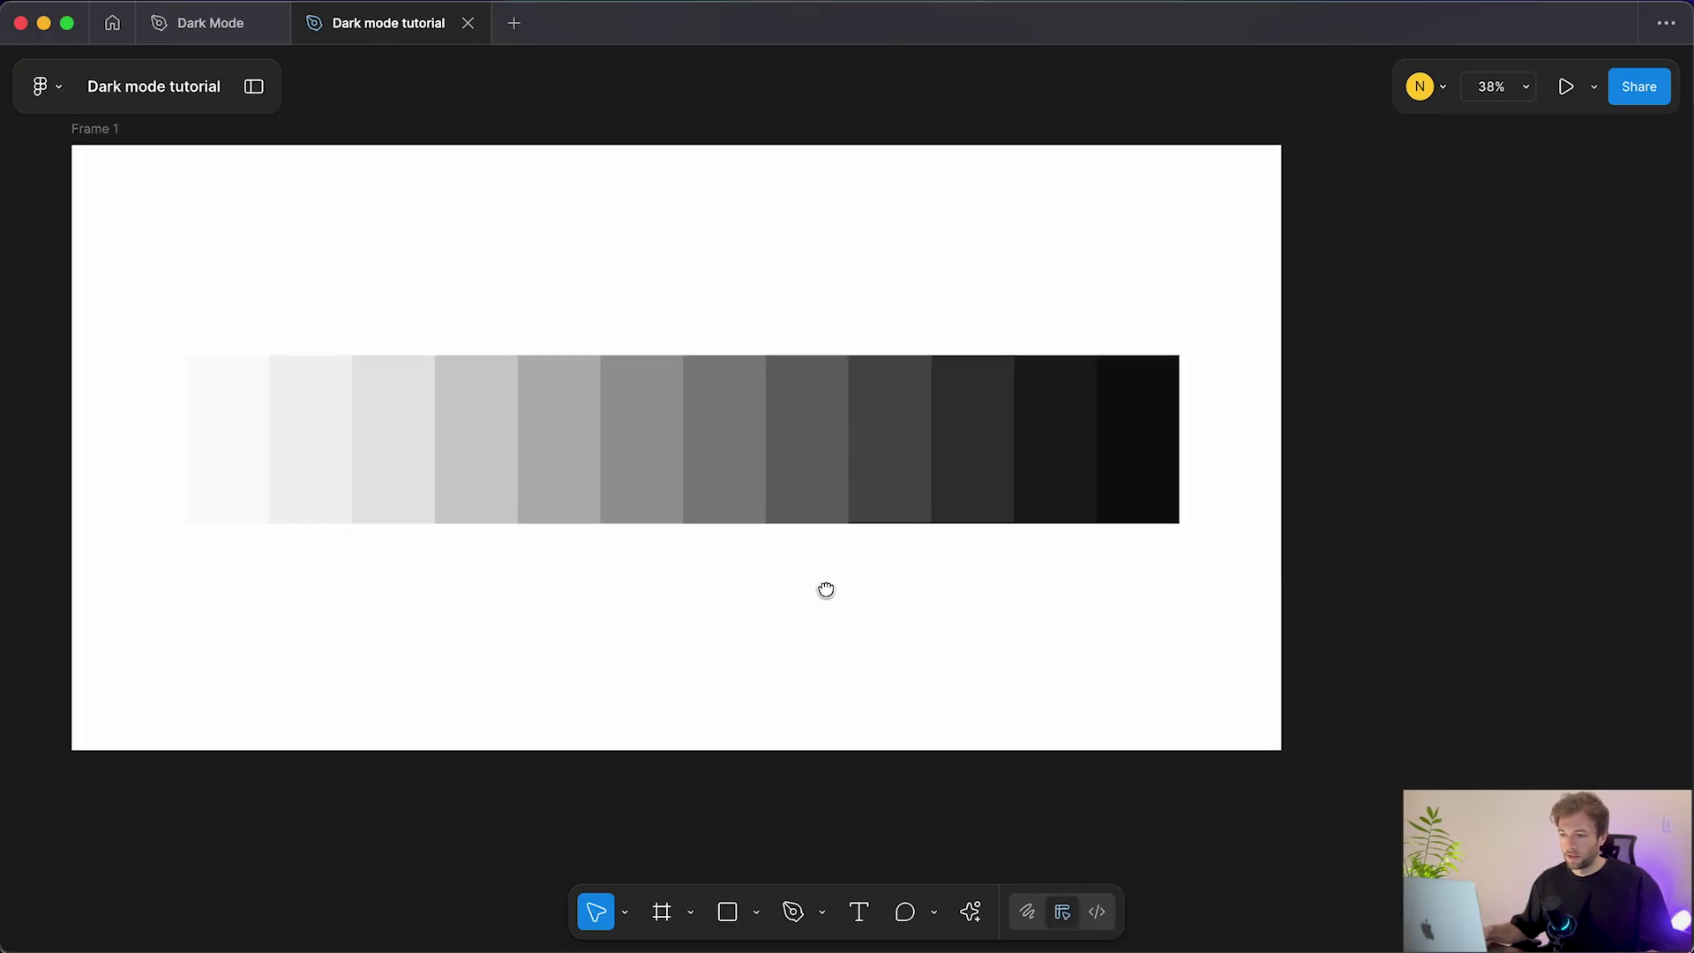
left_click_drag(175, 350, 1231, 494)
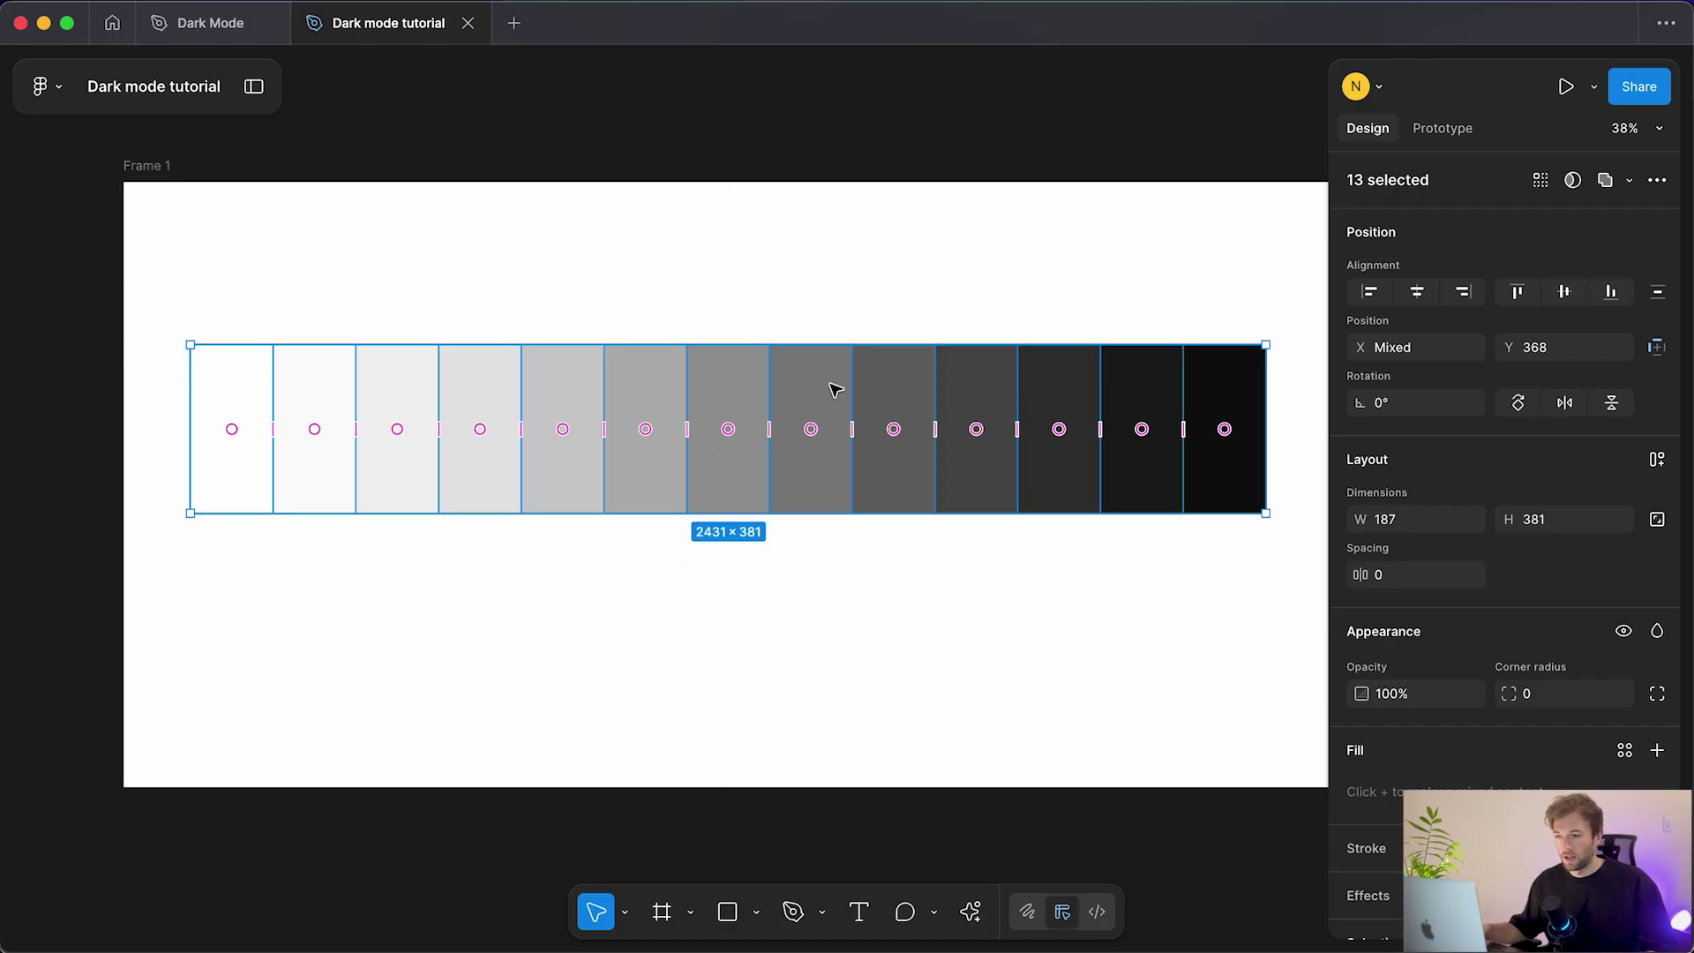
left_click_drag(896, 382, 877, 564)
left_click_drag(1277, 522, 529, 650)
left_click_drag(491, 571, 492, 560)
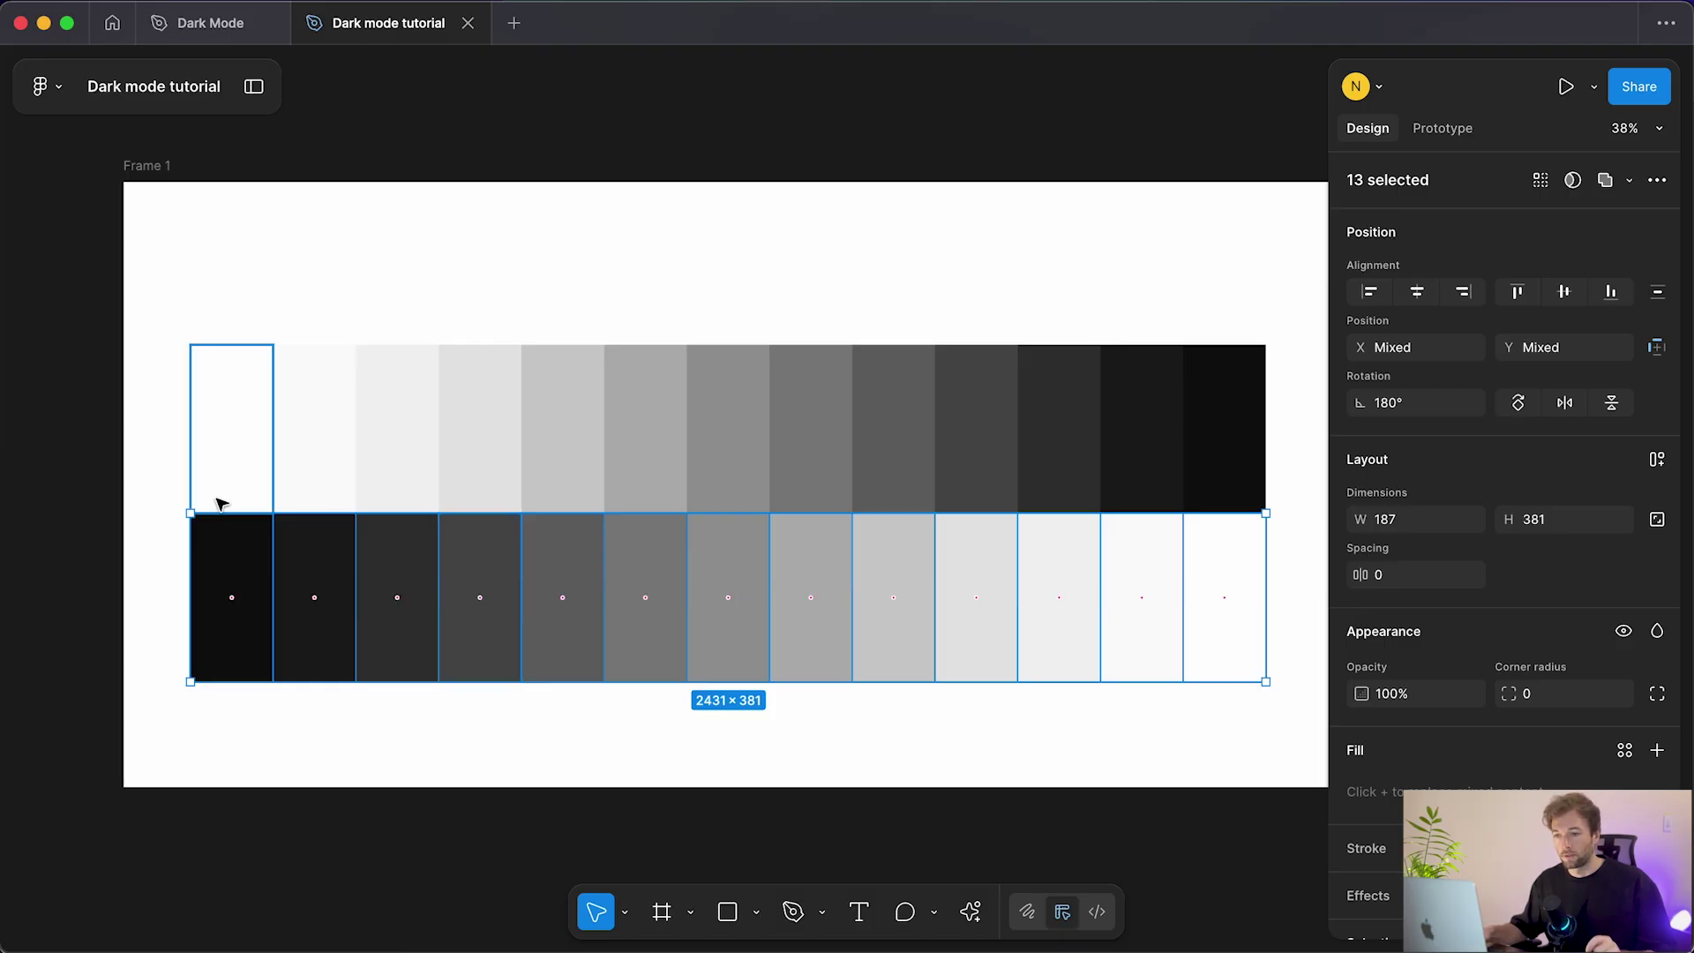
left_click(254, 320)
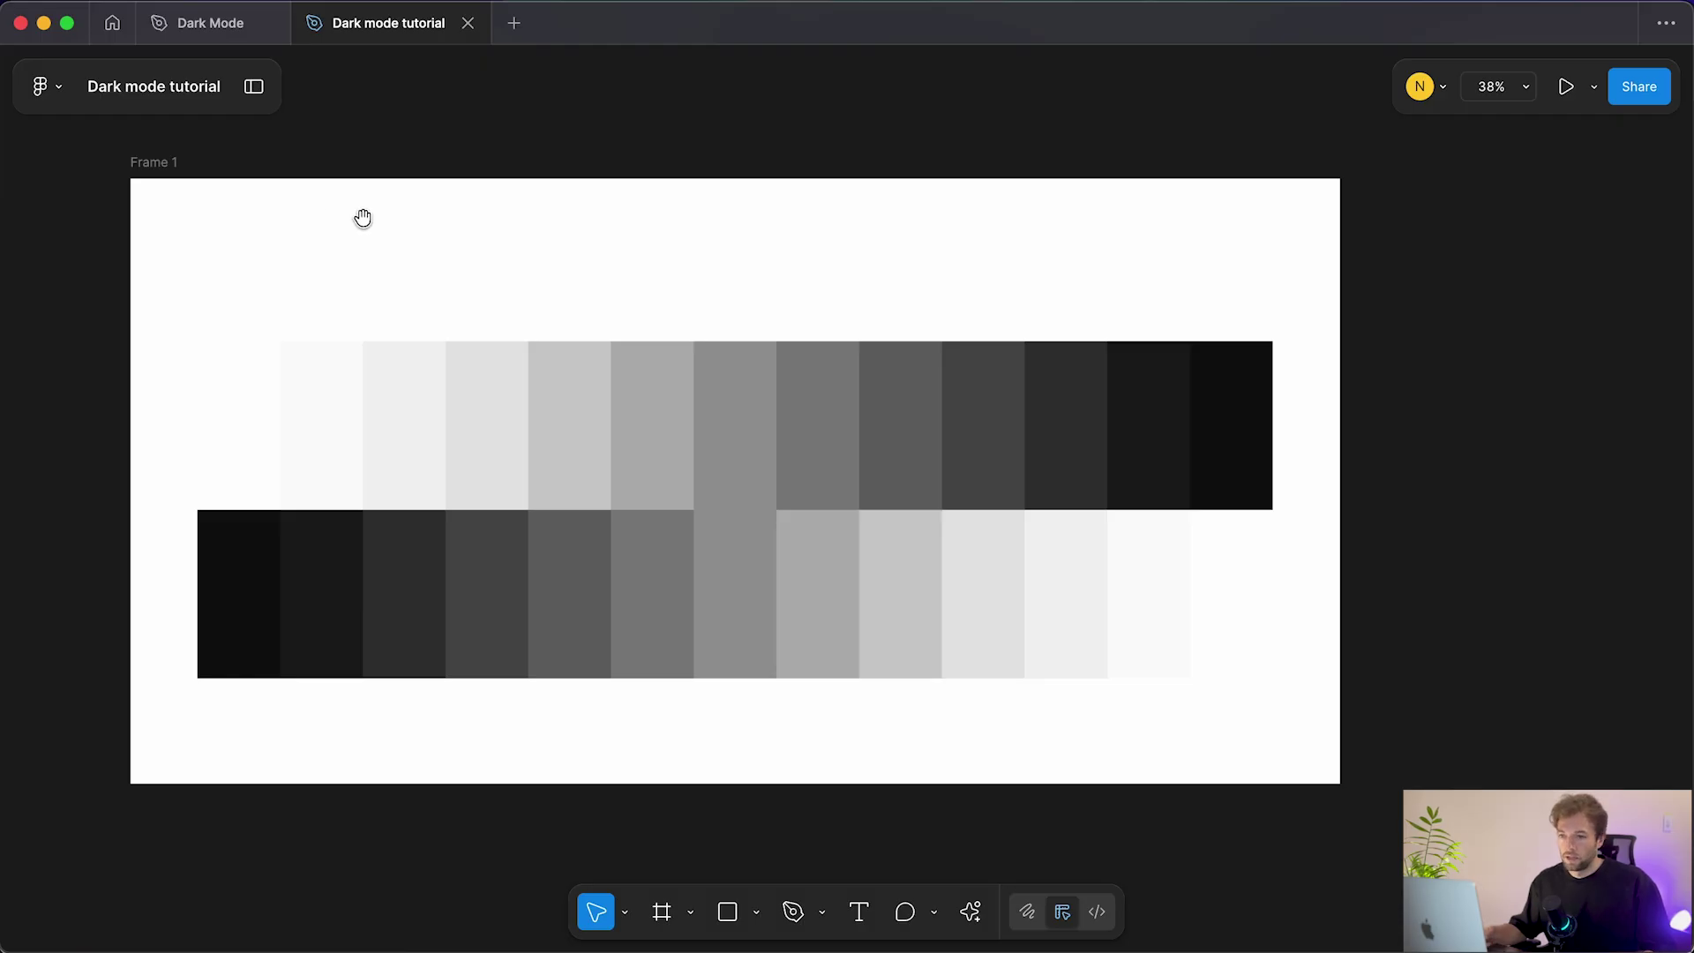
Step: Expand the file's layers sidebar, then open the local variables window and move it over the swatches
left_click_drag(363, 211, 321, 241)
left_click(254, 87)
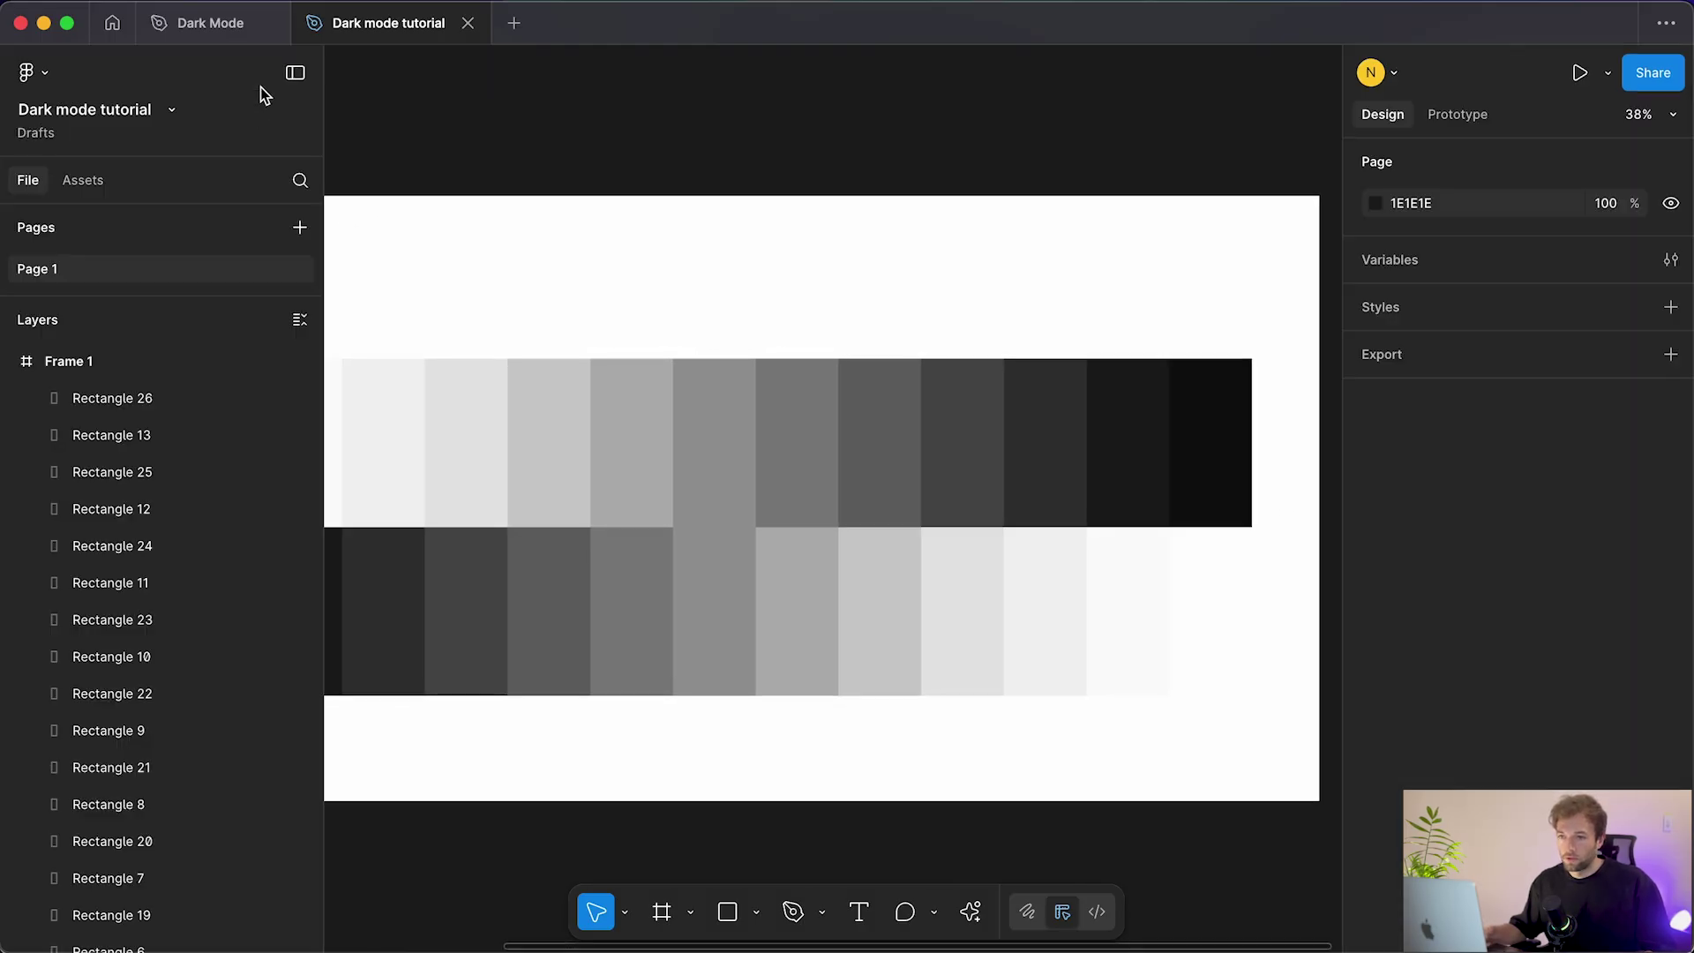
left_click_drag(697, 246, 824, 249)
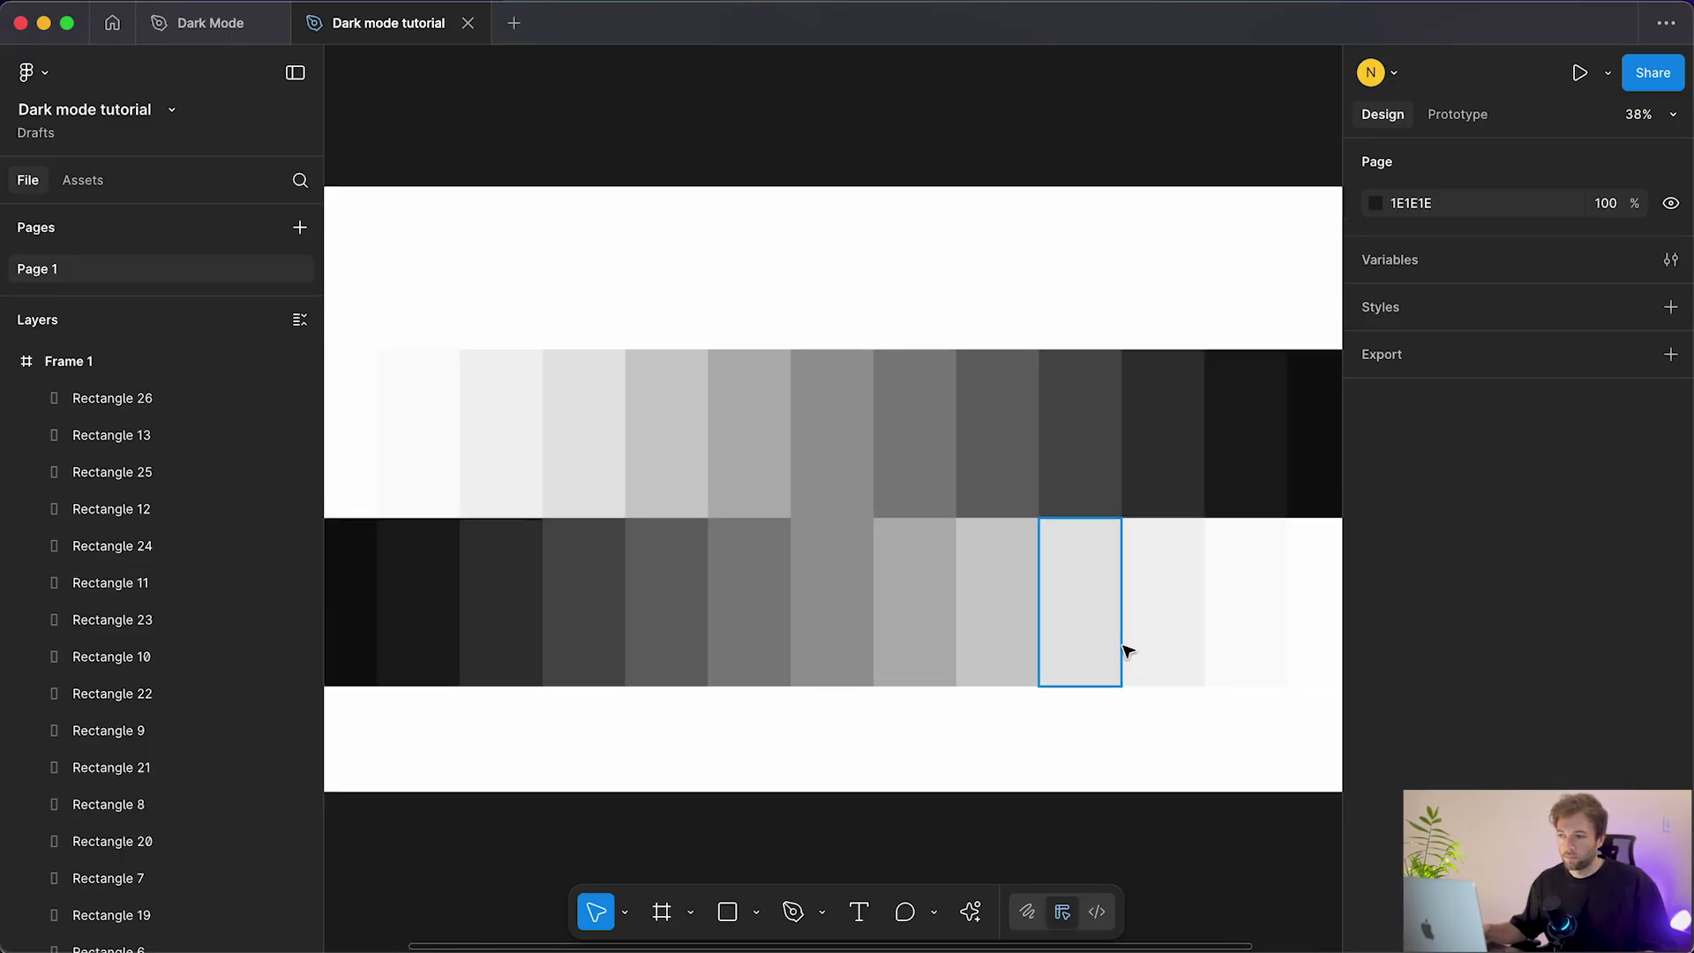
left_click(1670, 259)
left_click_drag(469, 101, 1143, 119)
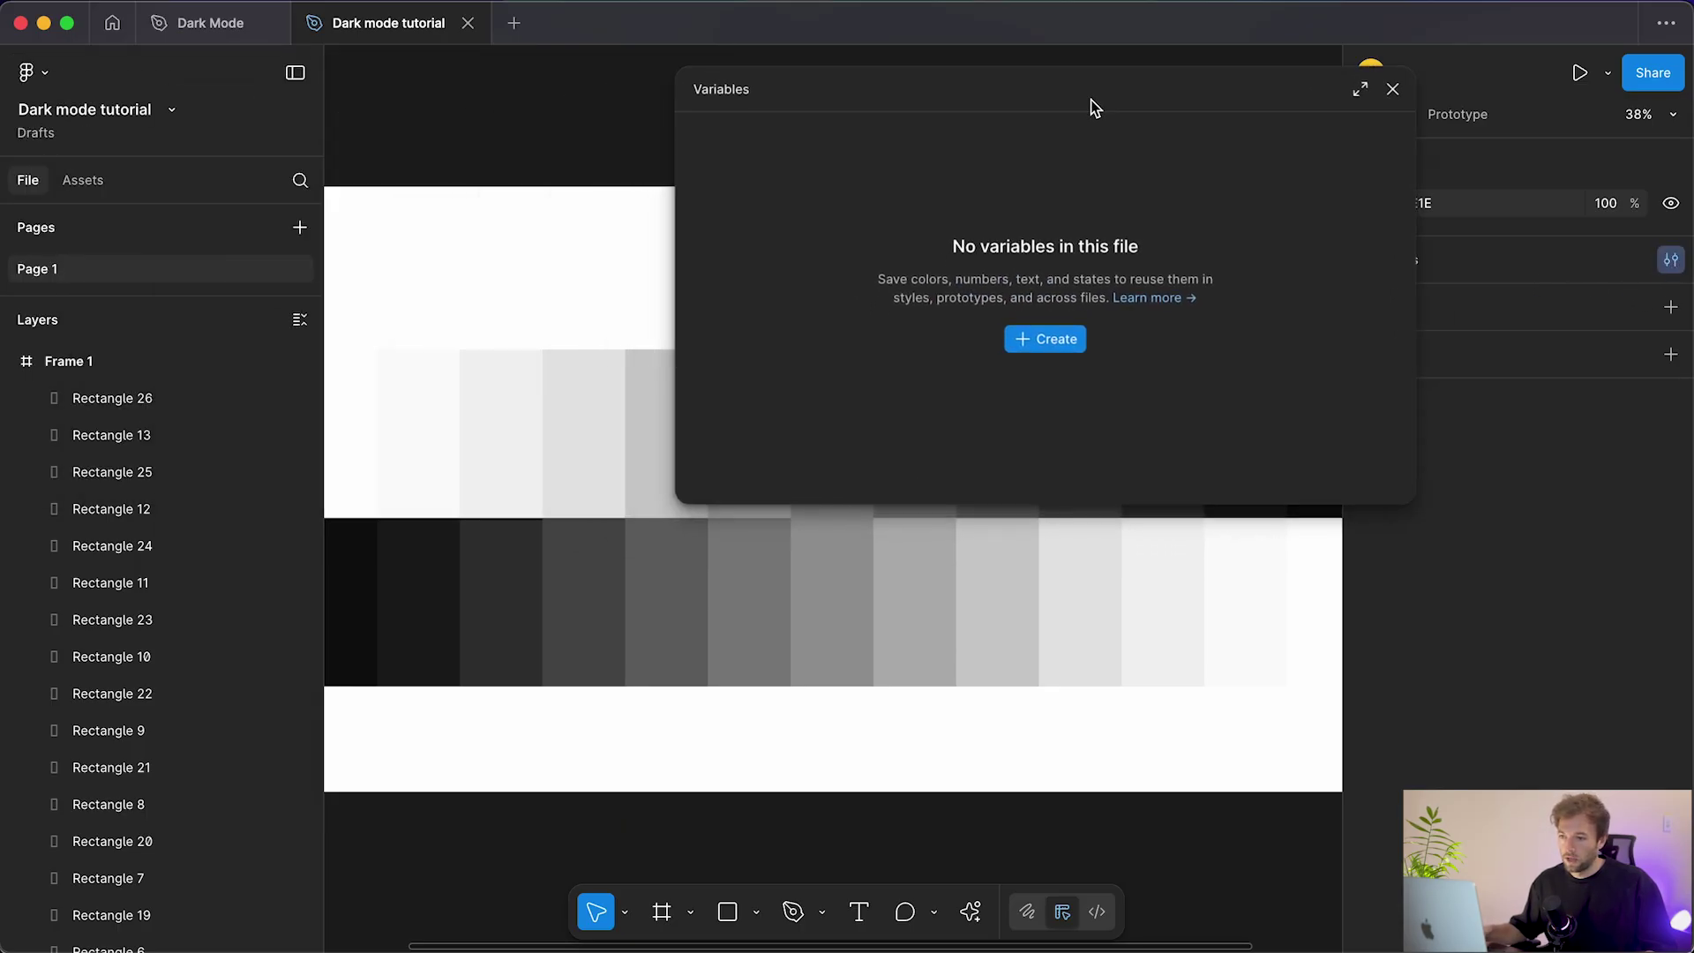
Step: Create a color variable and rename its collection as Primatives
left_click(1041, 349)
left_click(1053, 385)
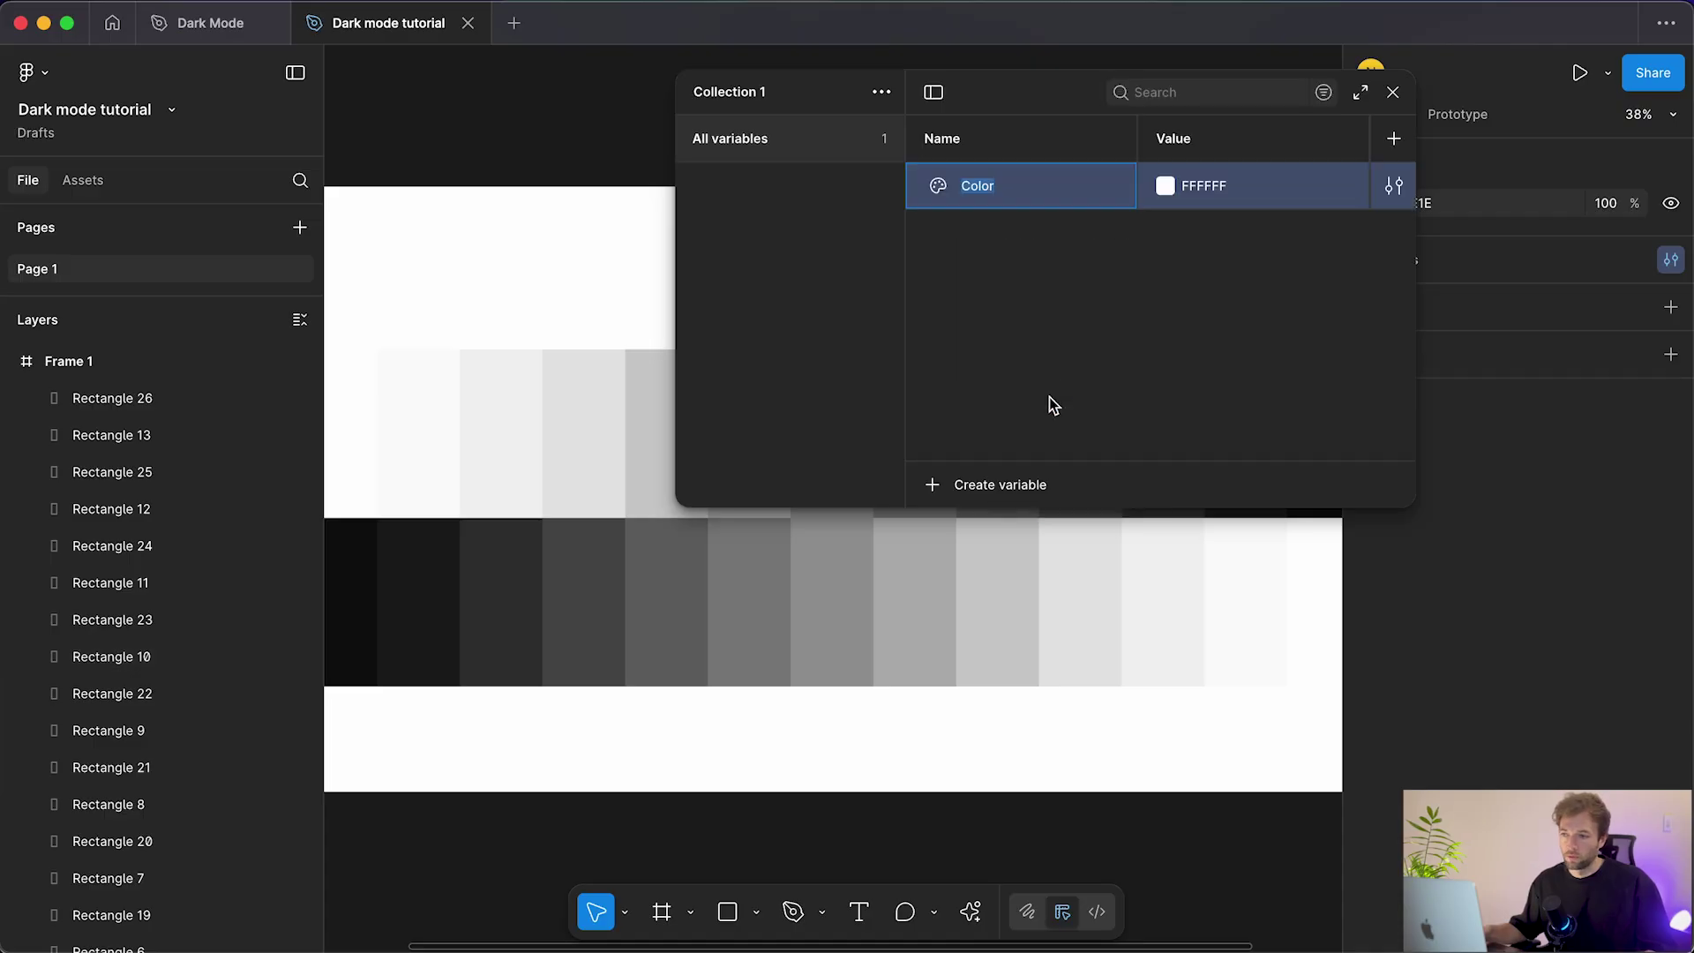
left_click(881, 92)
left_click(847, 130)
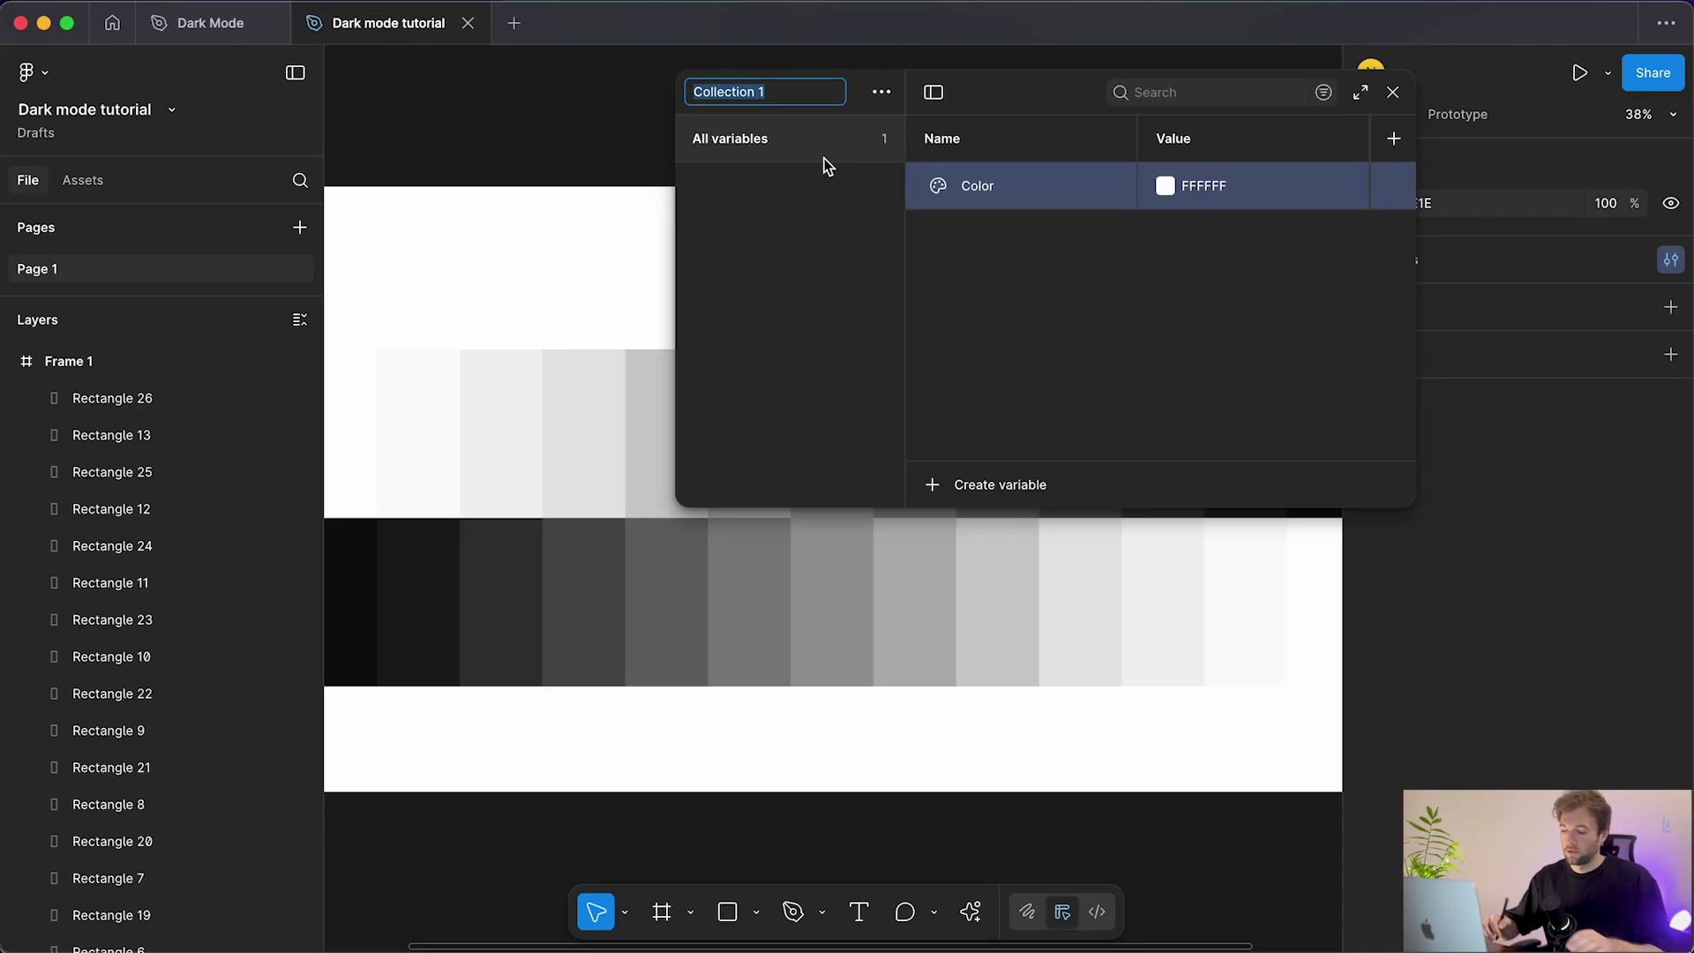
type("Primatives")
key("Return")
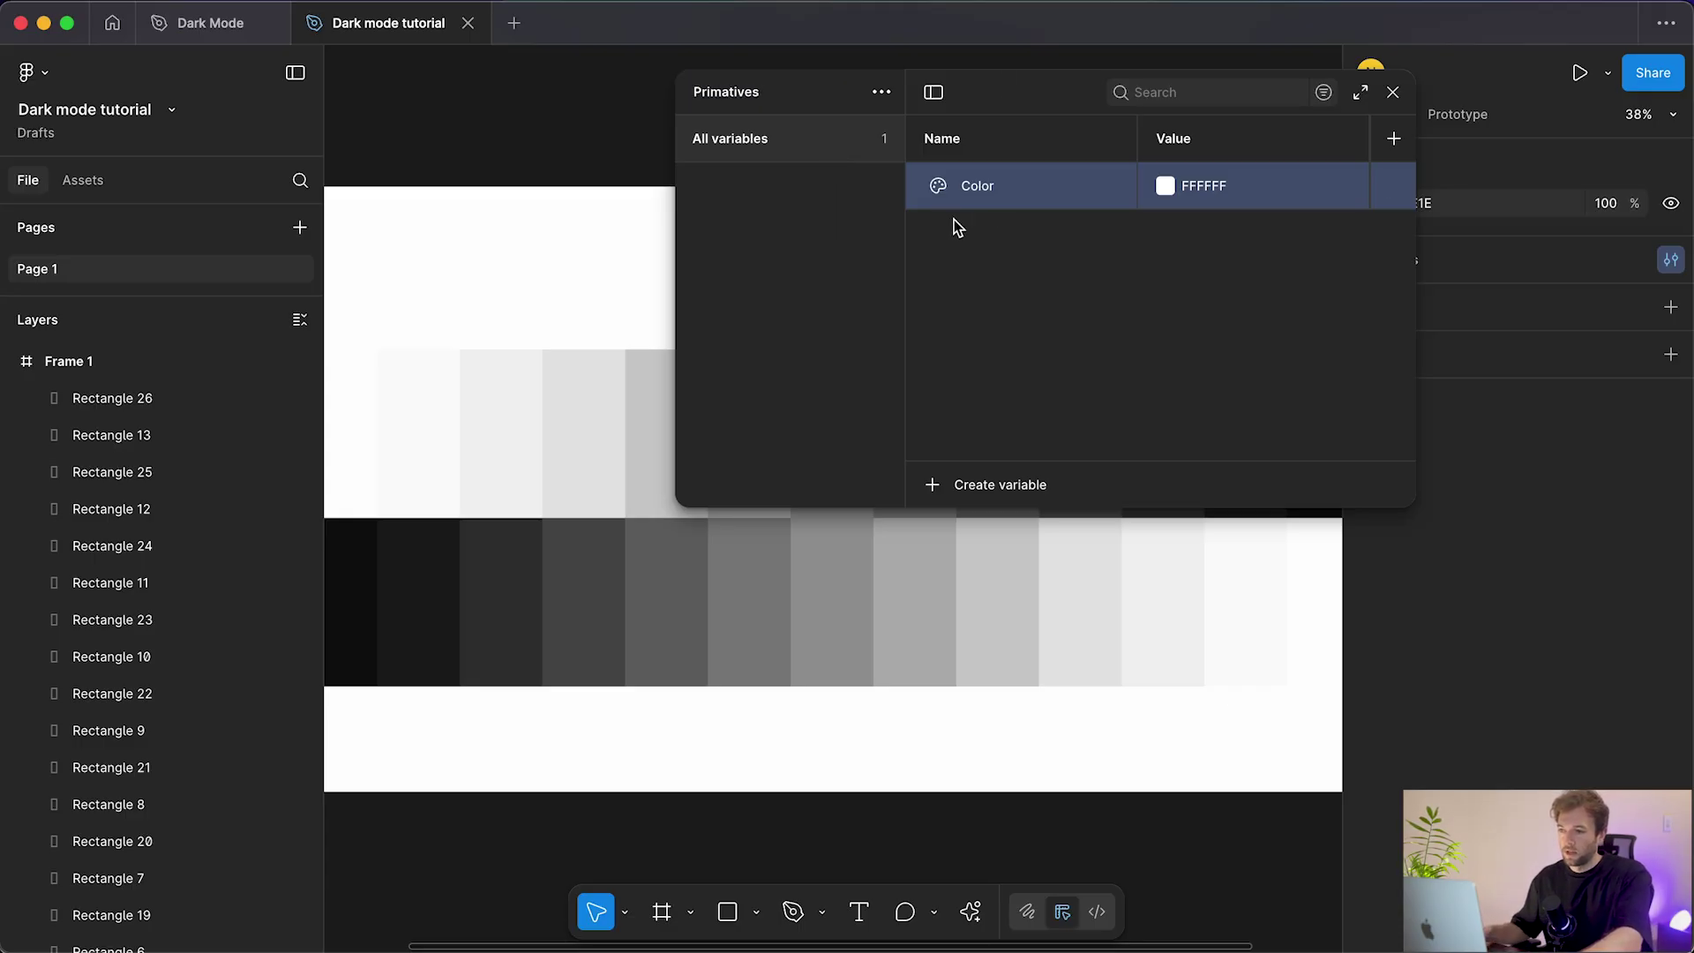
Step: Rename the color variable as Neutral/0 and show only the Neutral group
double_click(976, 188)
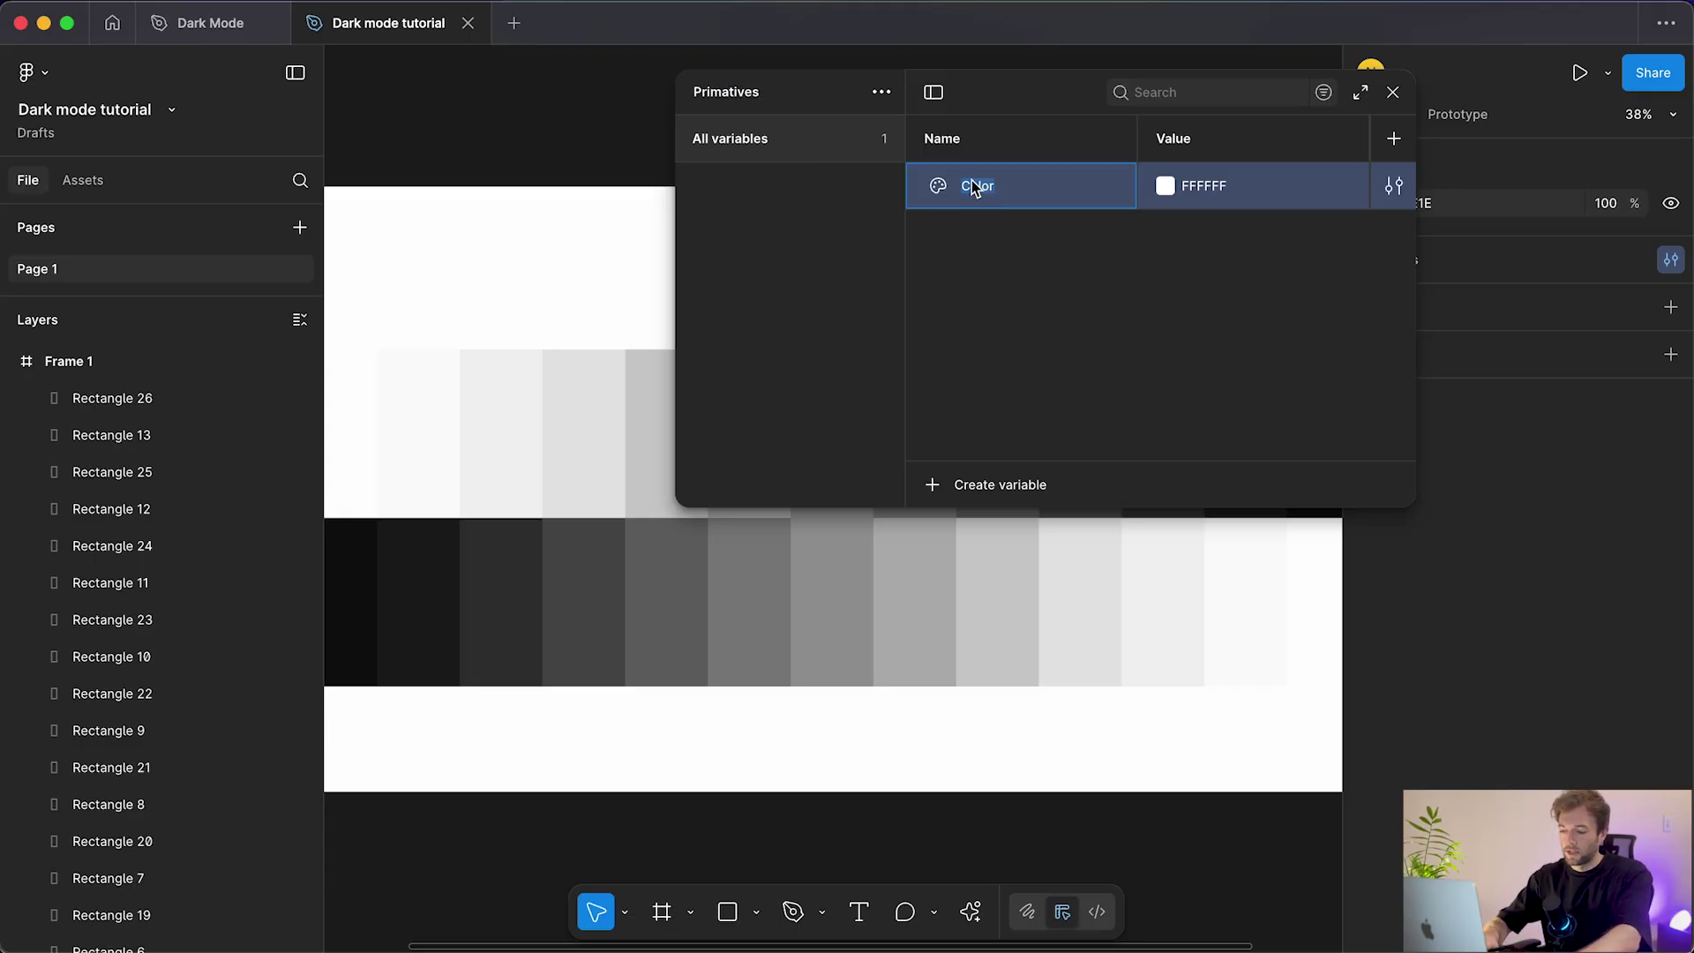
type("Ne")
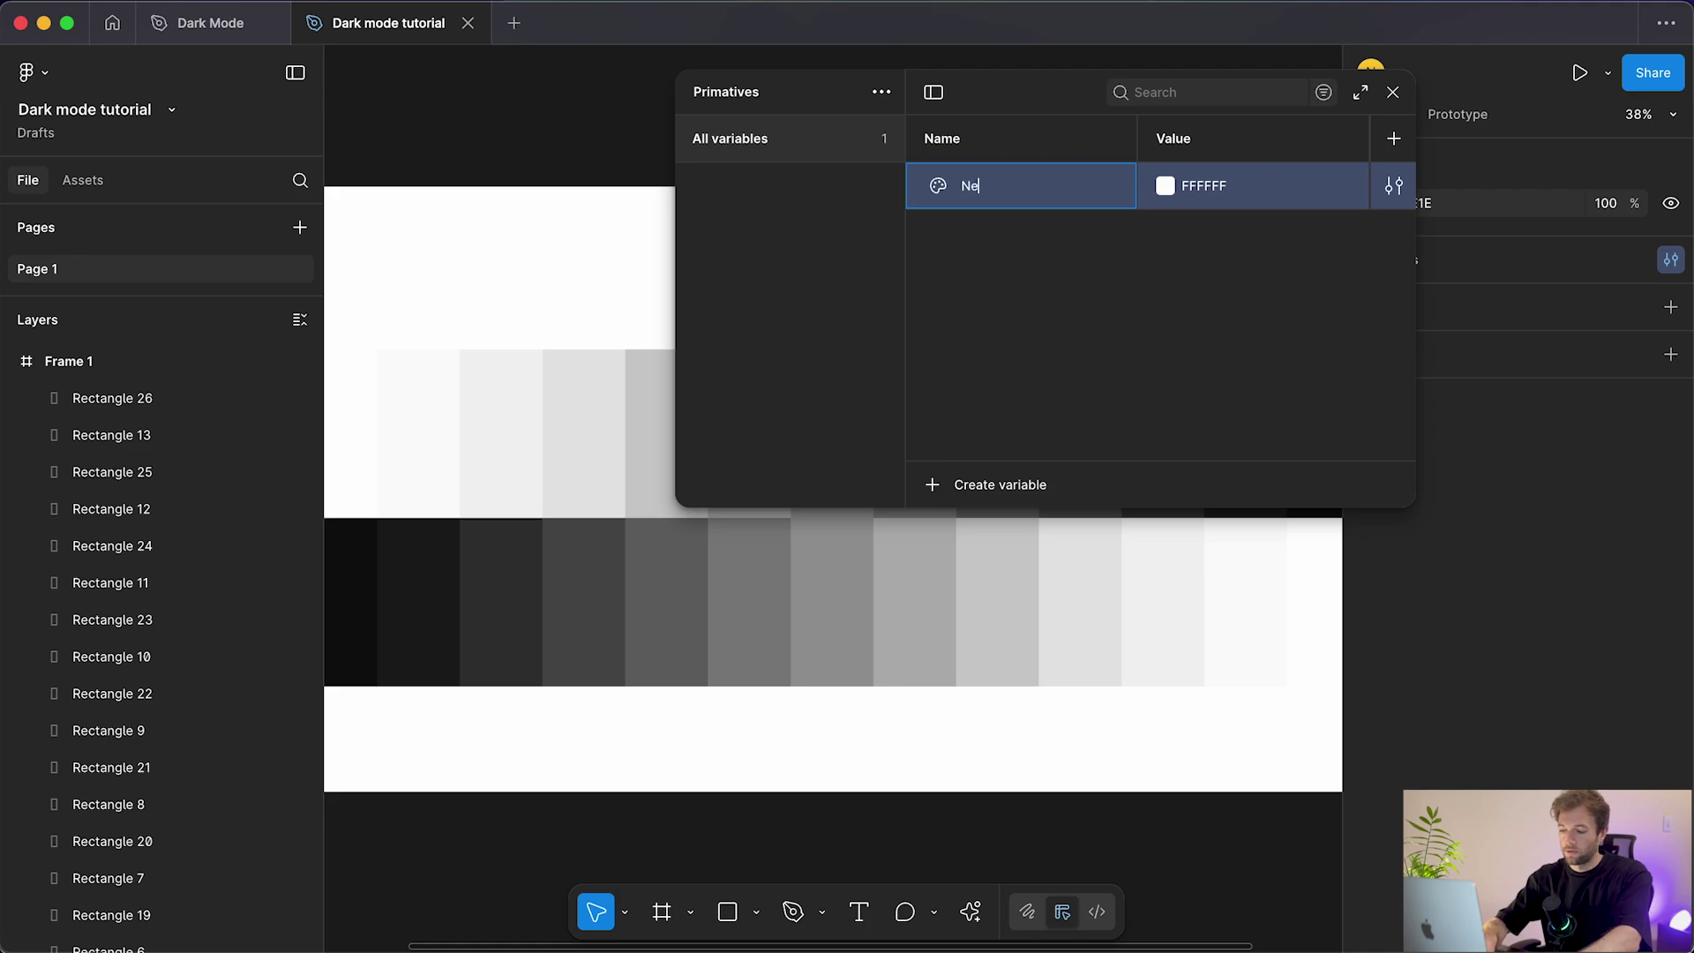
type("utral/0")
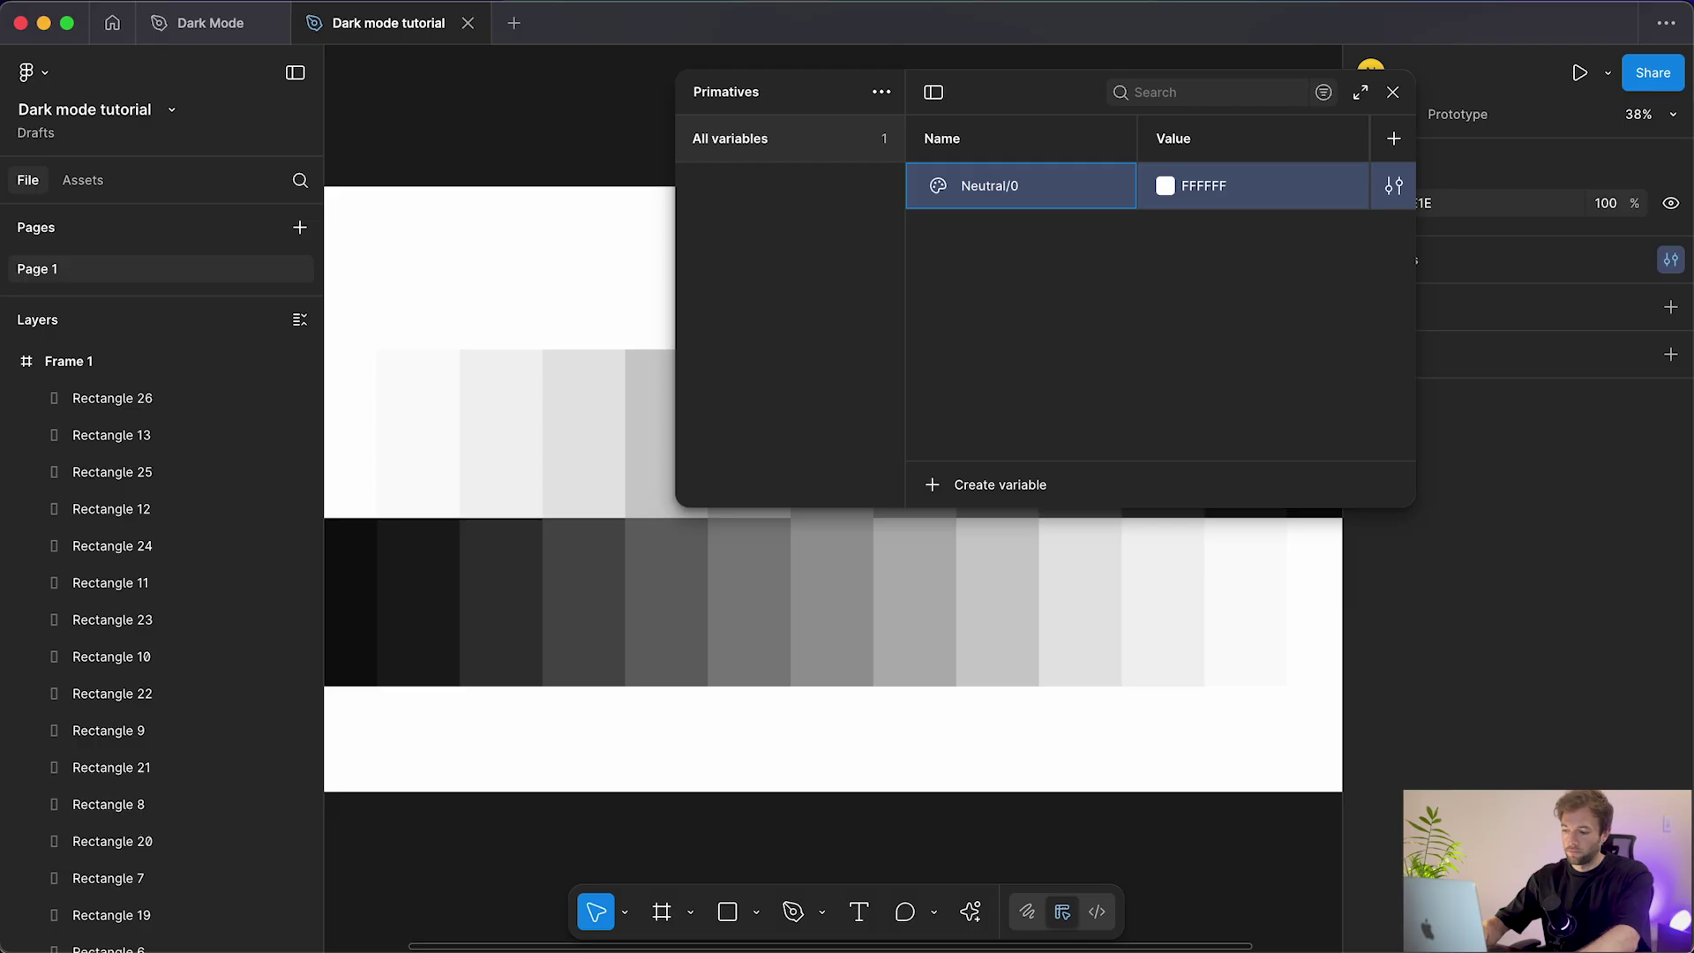
key("Return")
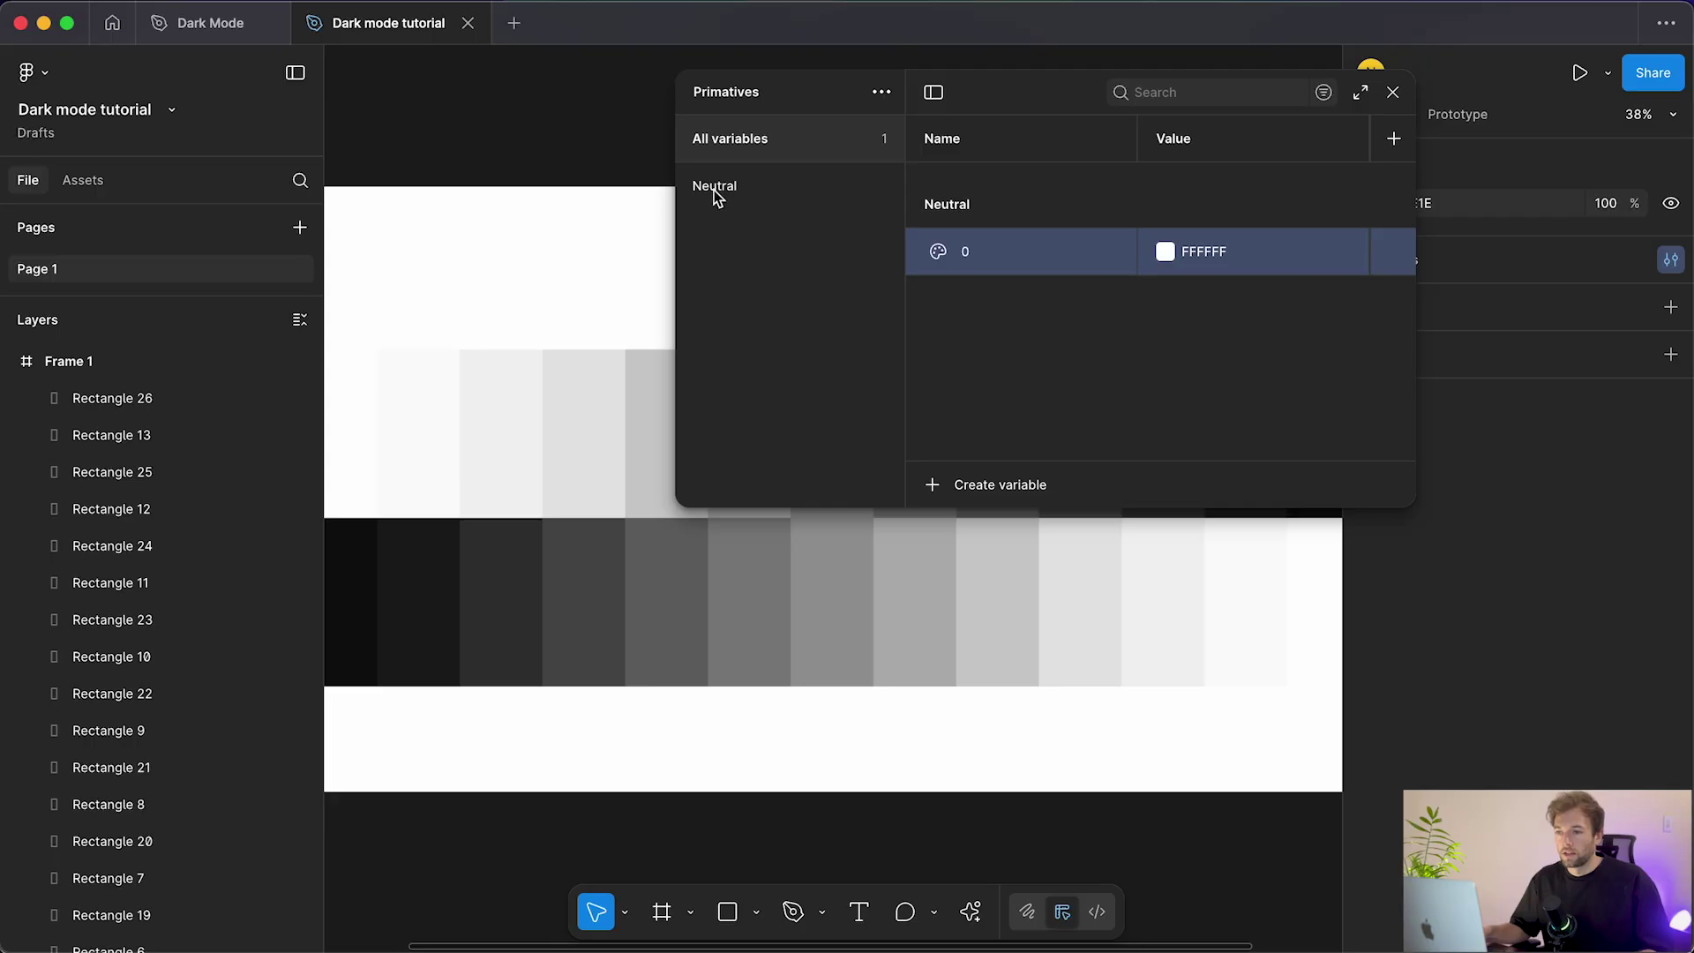
left_click(748, 188)
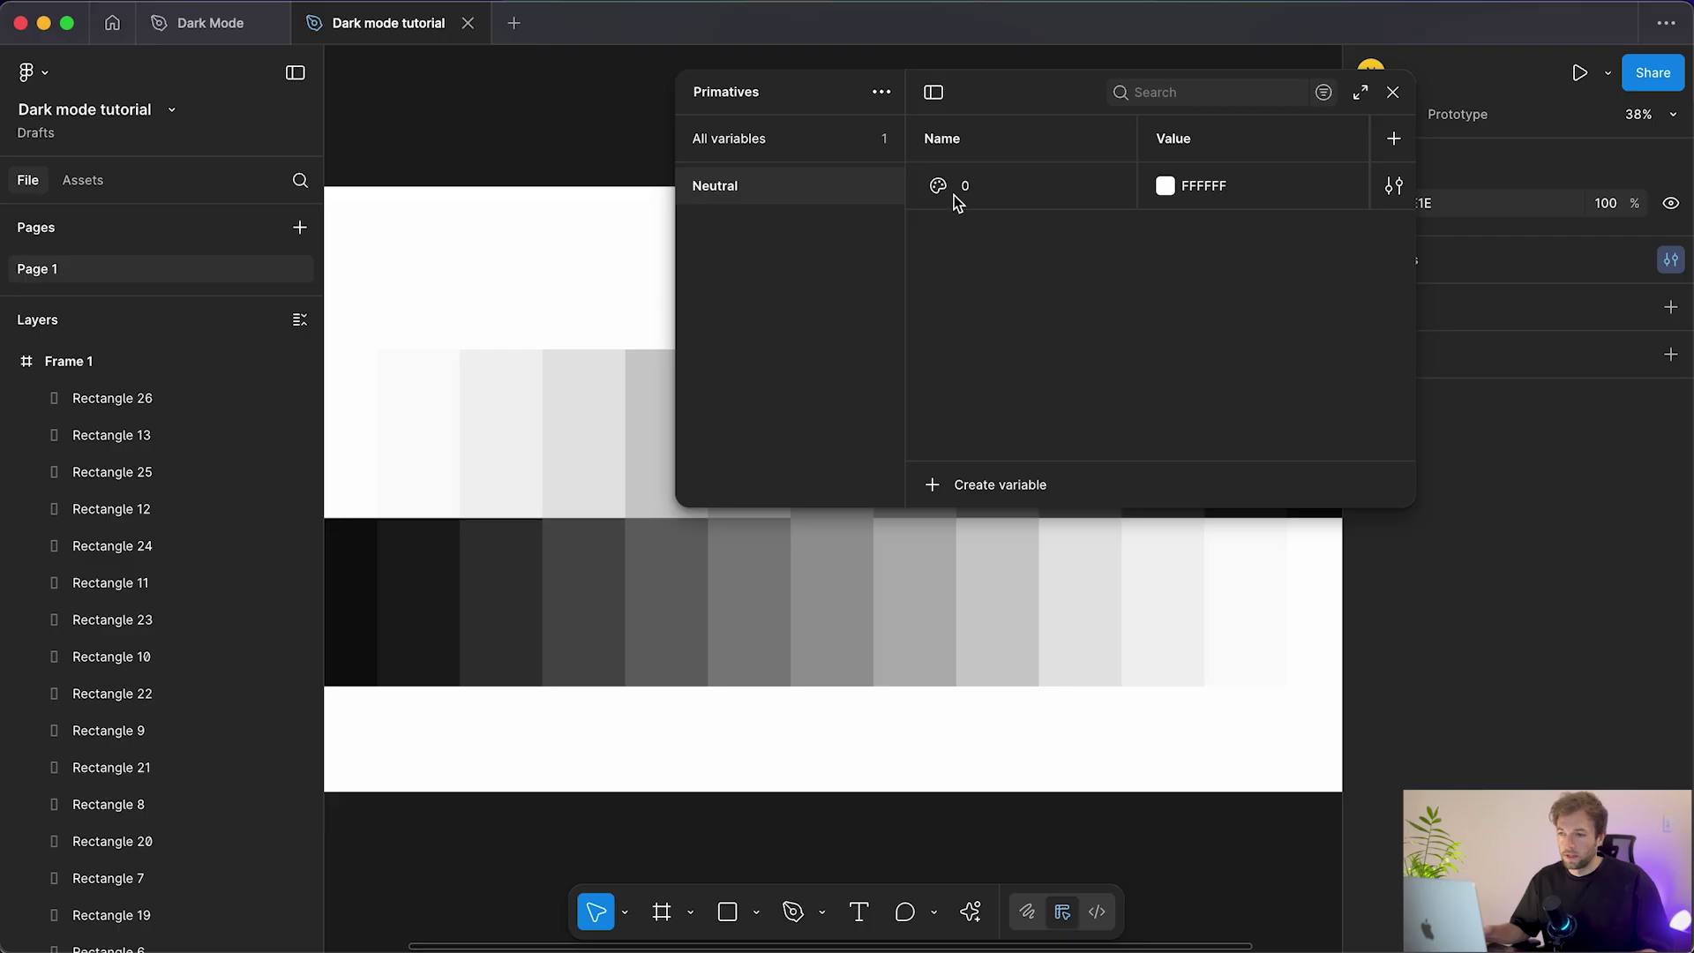
Step: Rename the Primatives collection's value mode as Light
double_click(1174, 136)
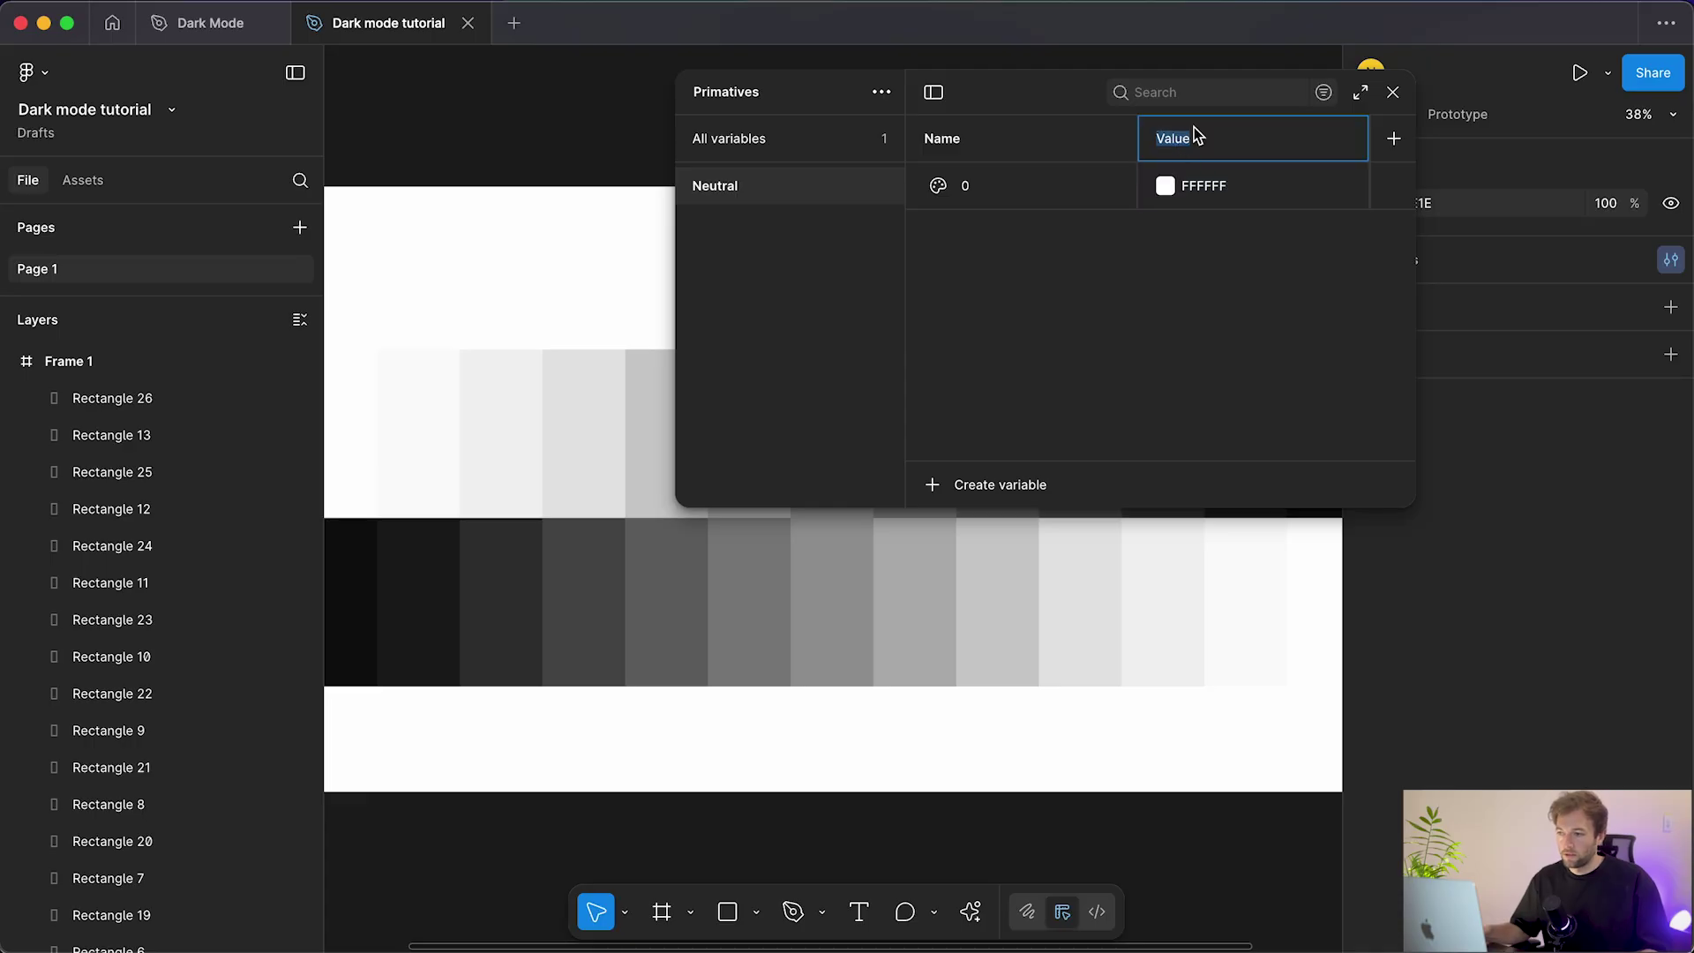
type("Lig")
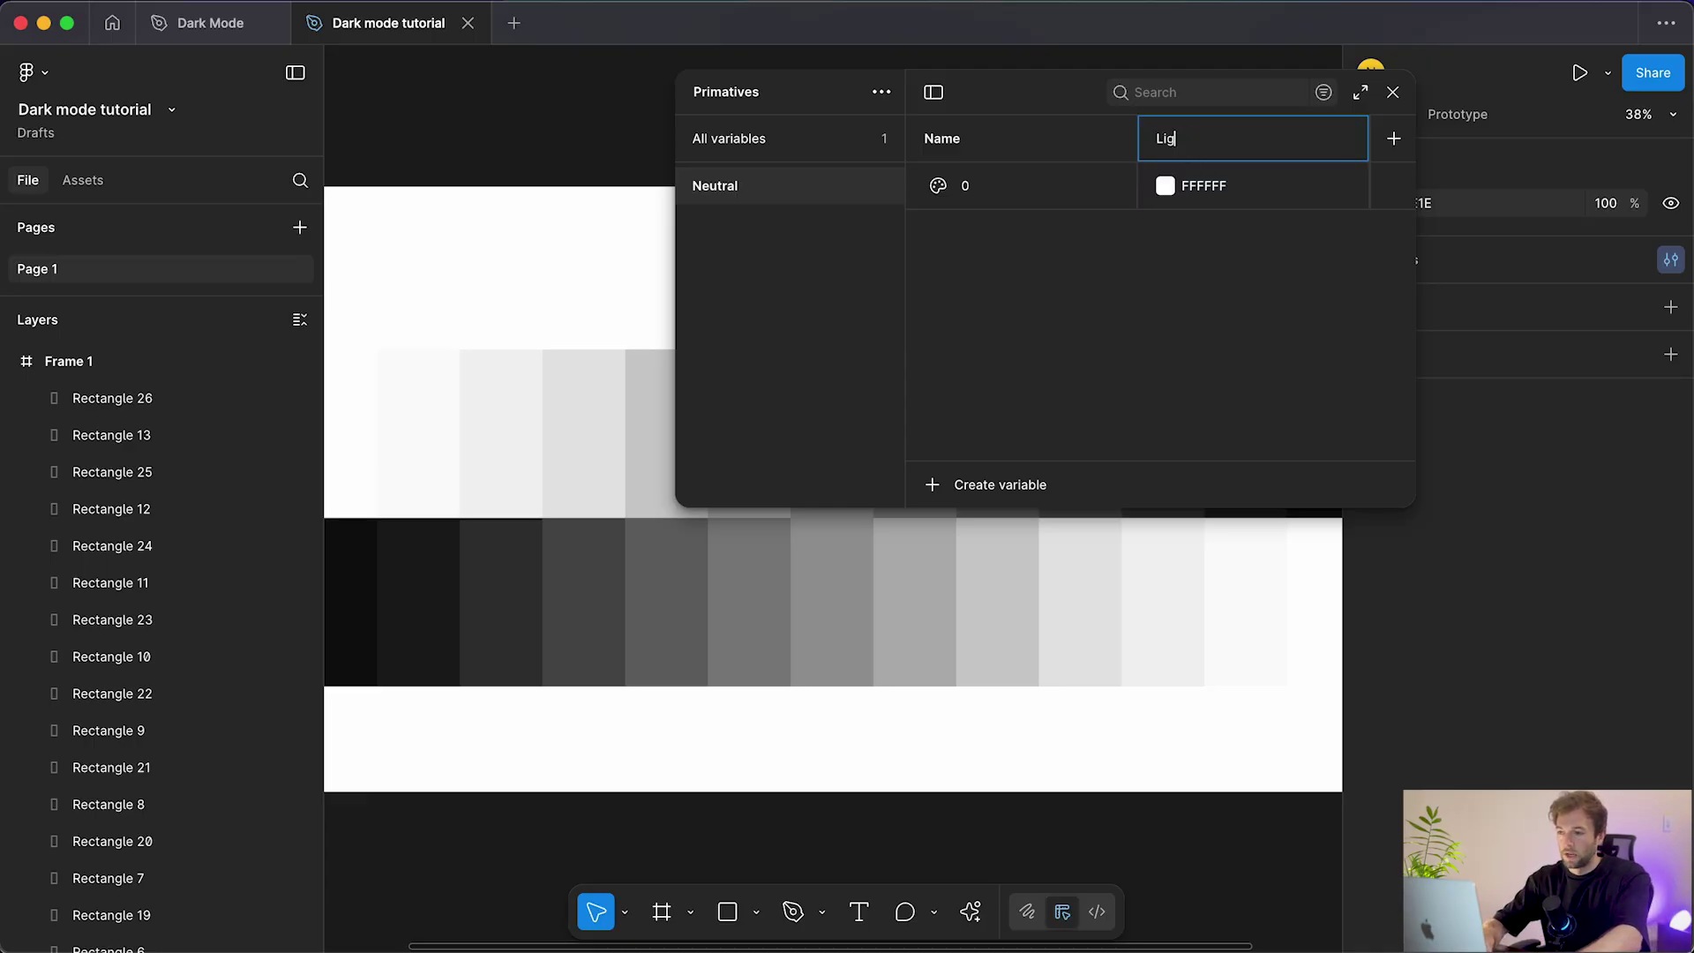
type("ht")
key("Return")
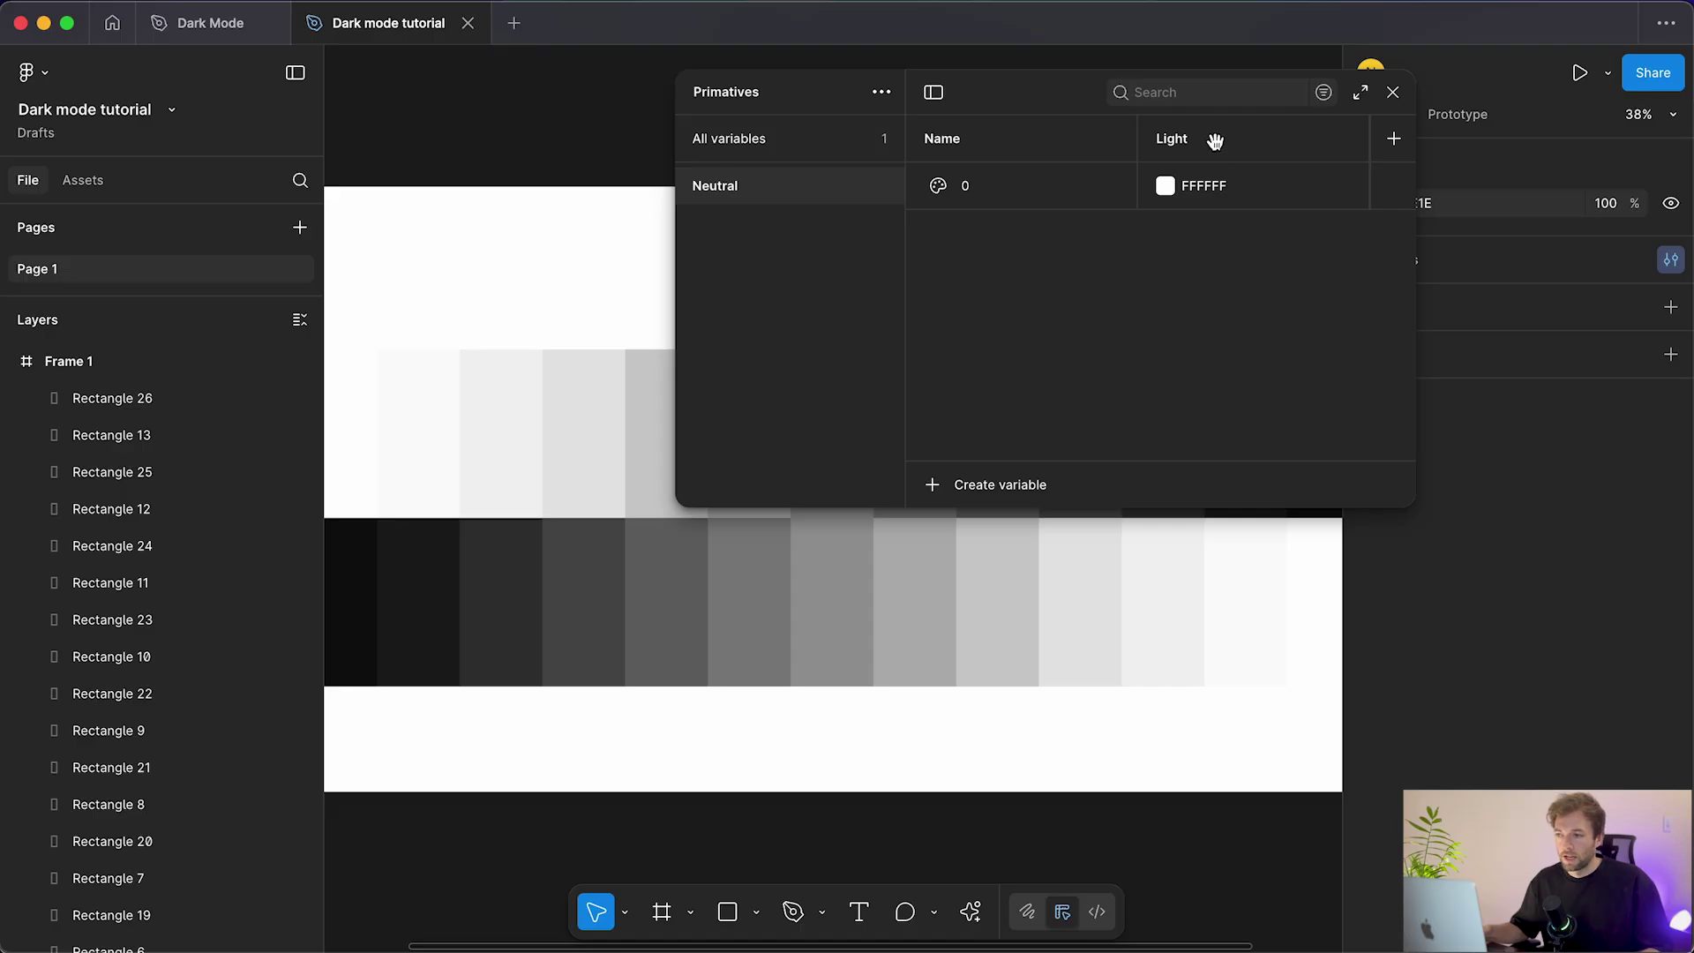
Step: Duplicate variable 0 as 25 and sample its Light color, FAFAFA, from the second swatch of the light-to-dark row
left_click(1092, 203)
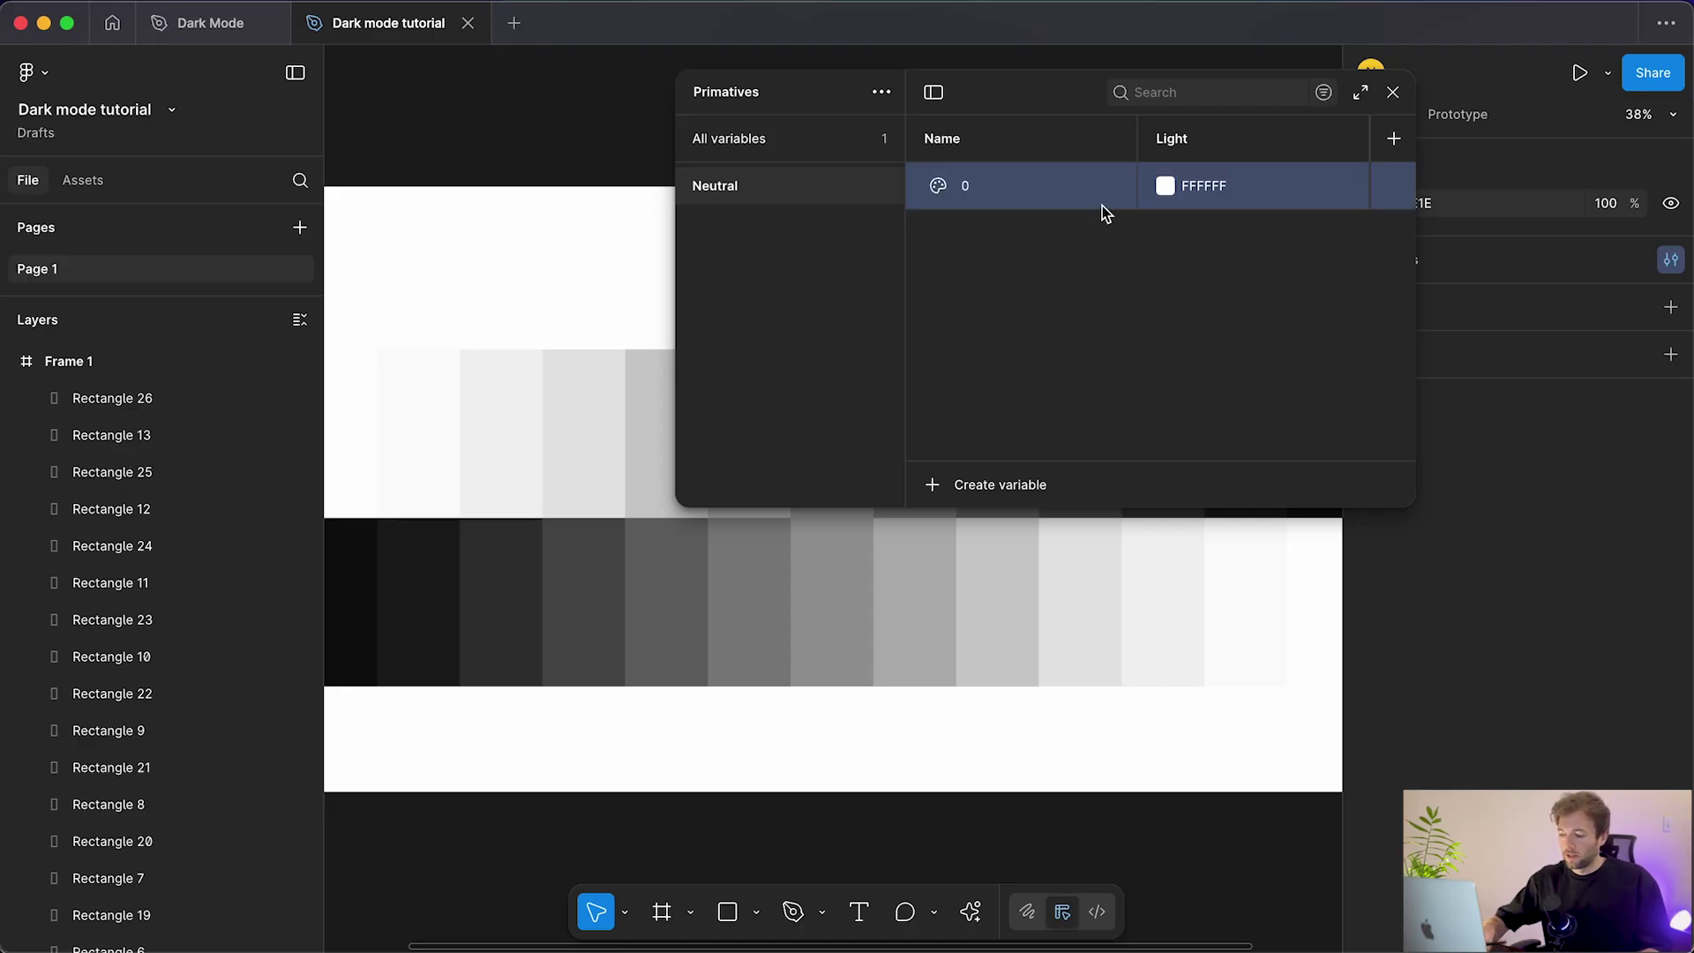
key("super+d")
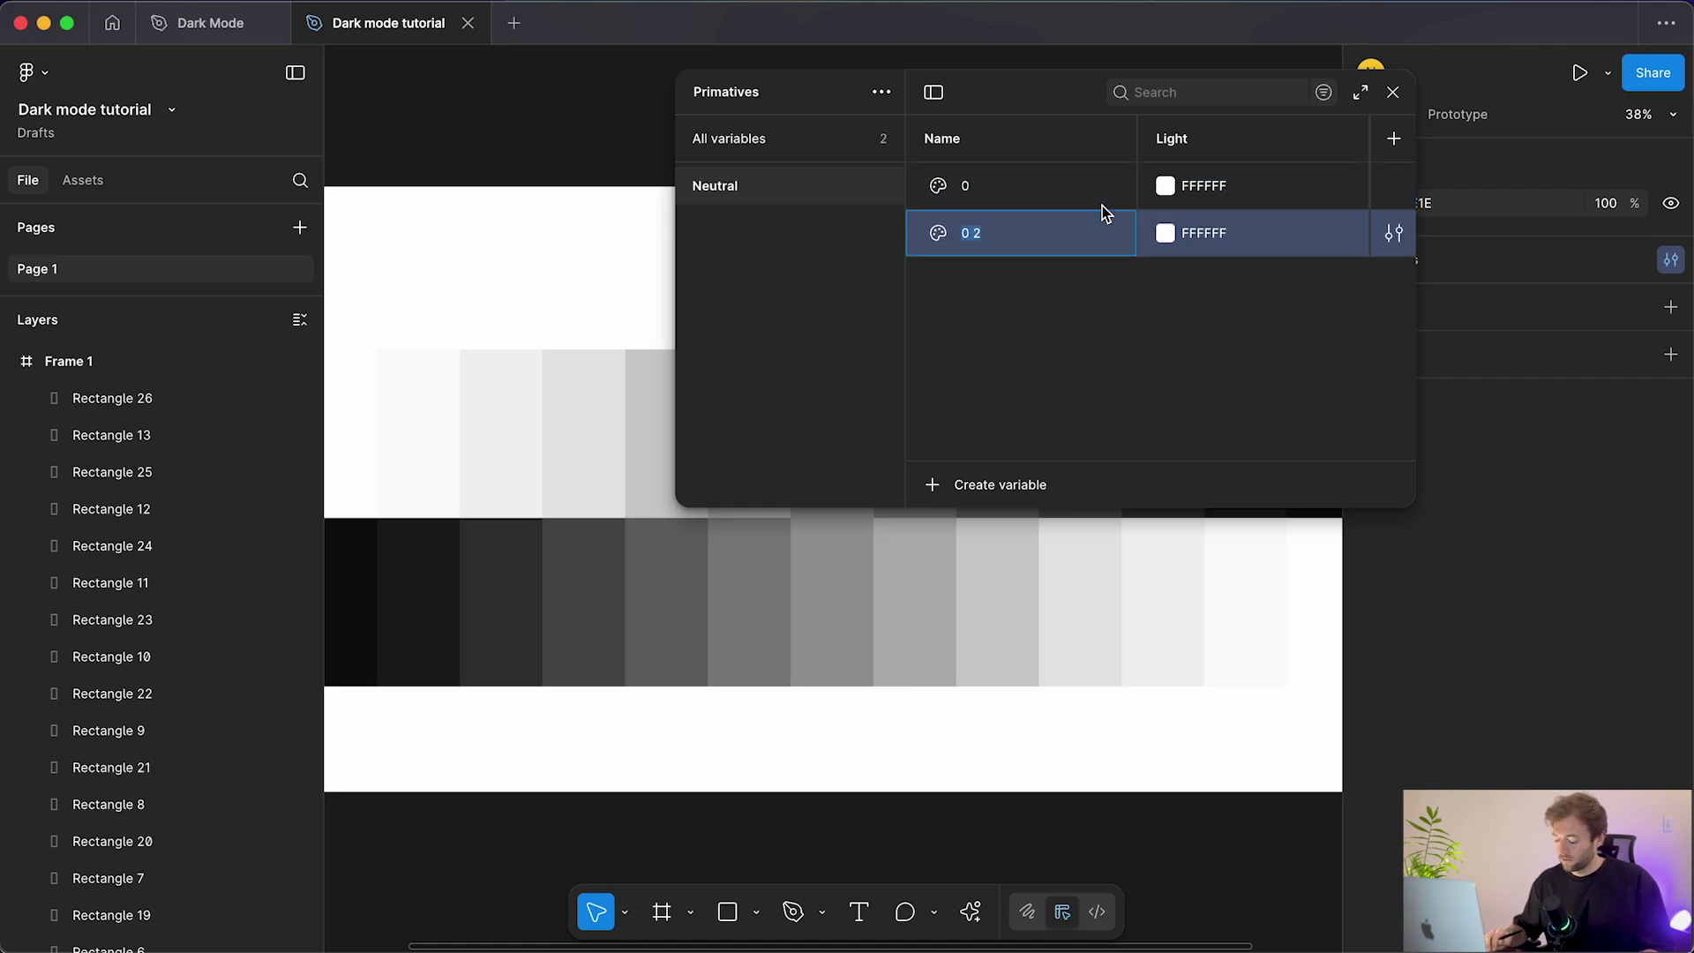
type("25")
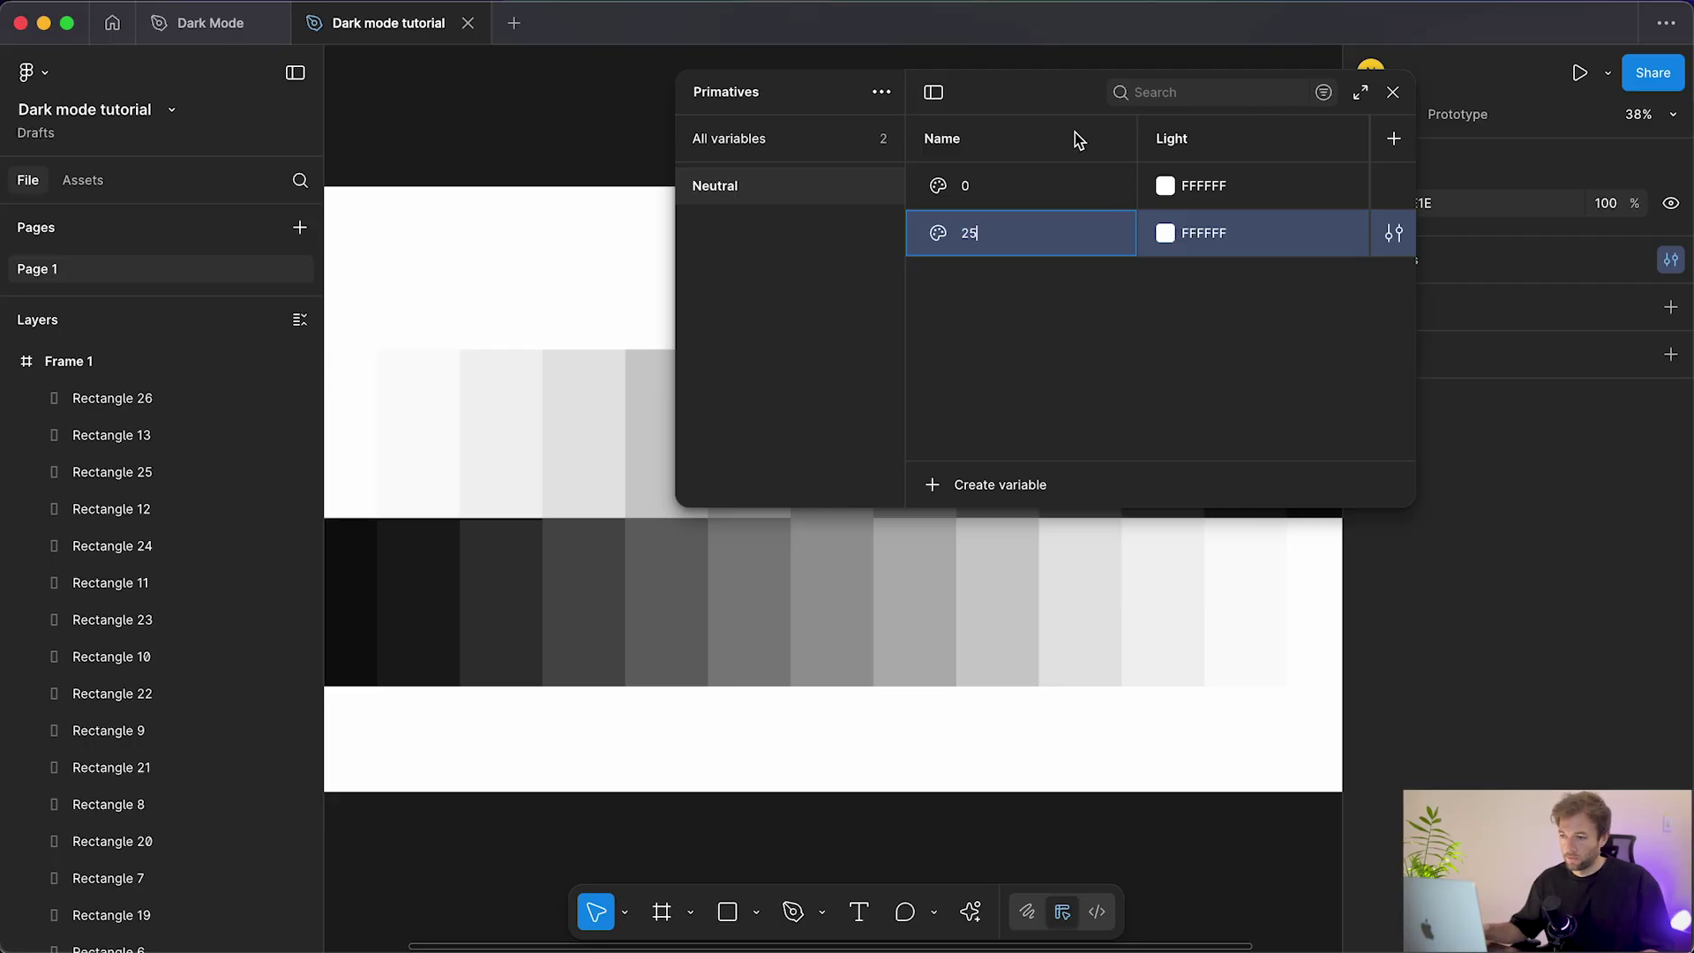
left_click(1165, 237)
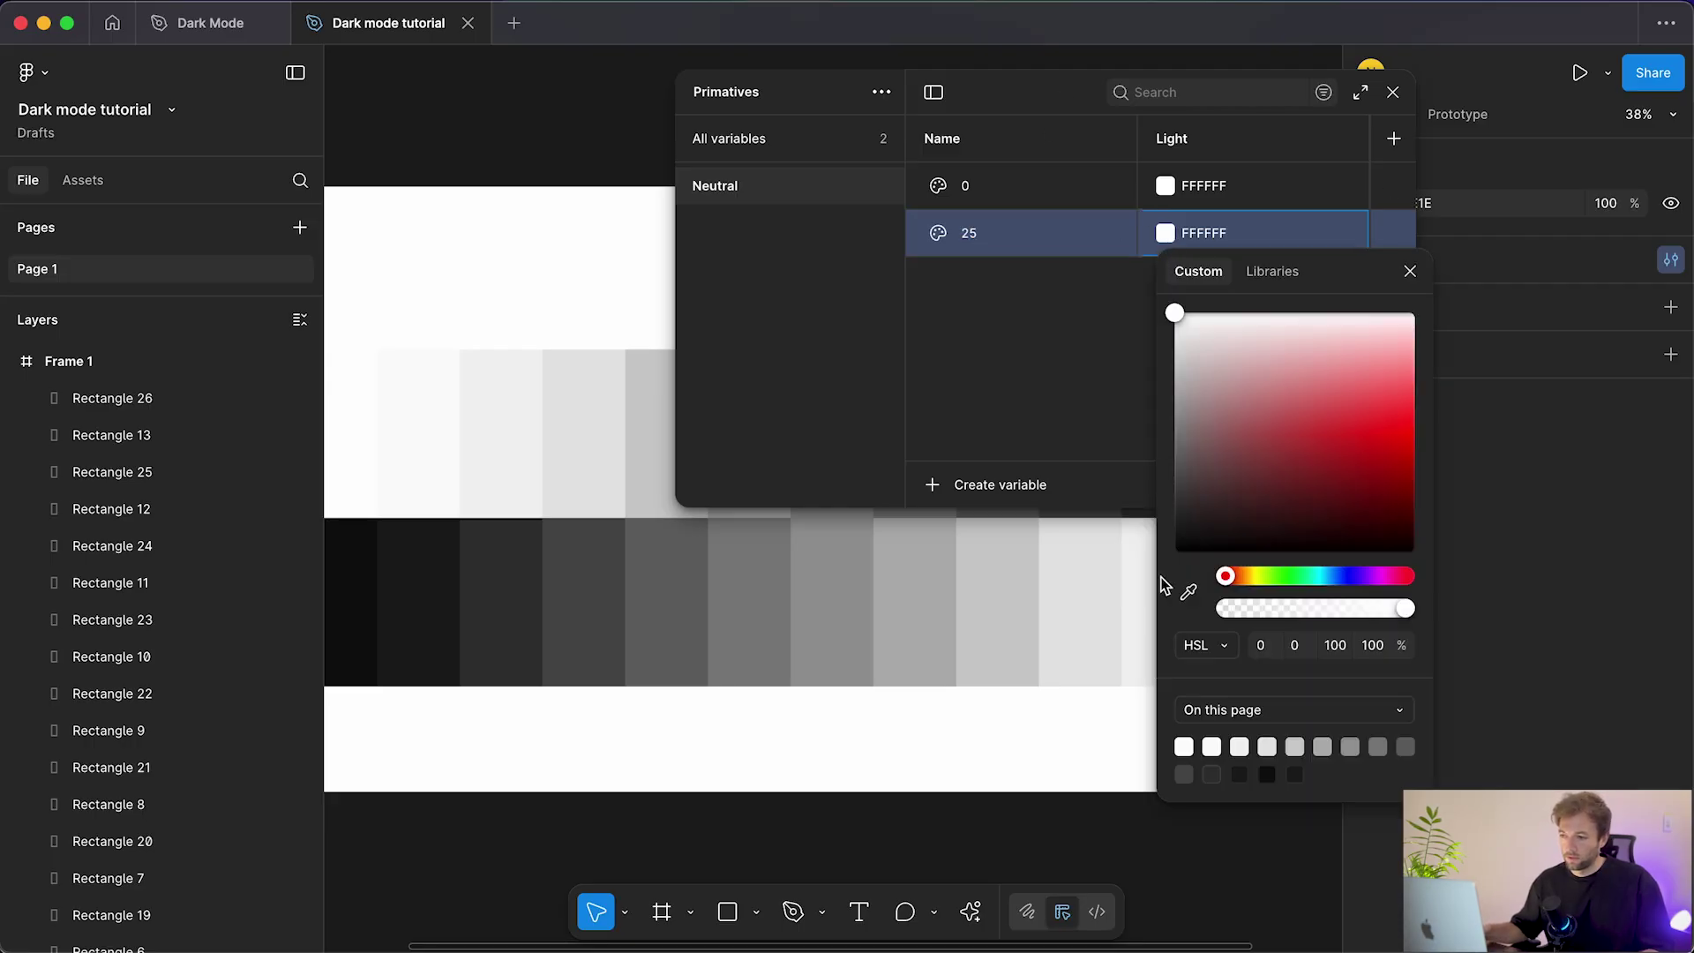
left_click(1189, 592)
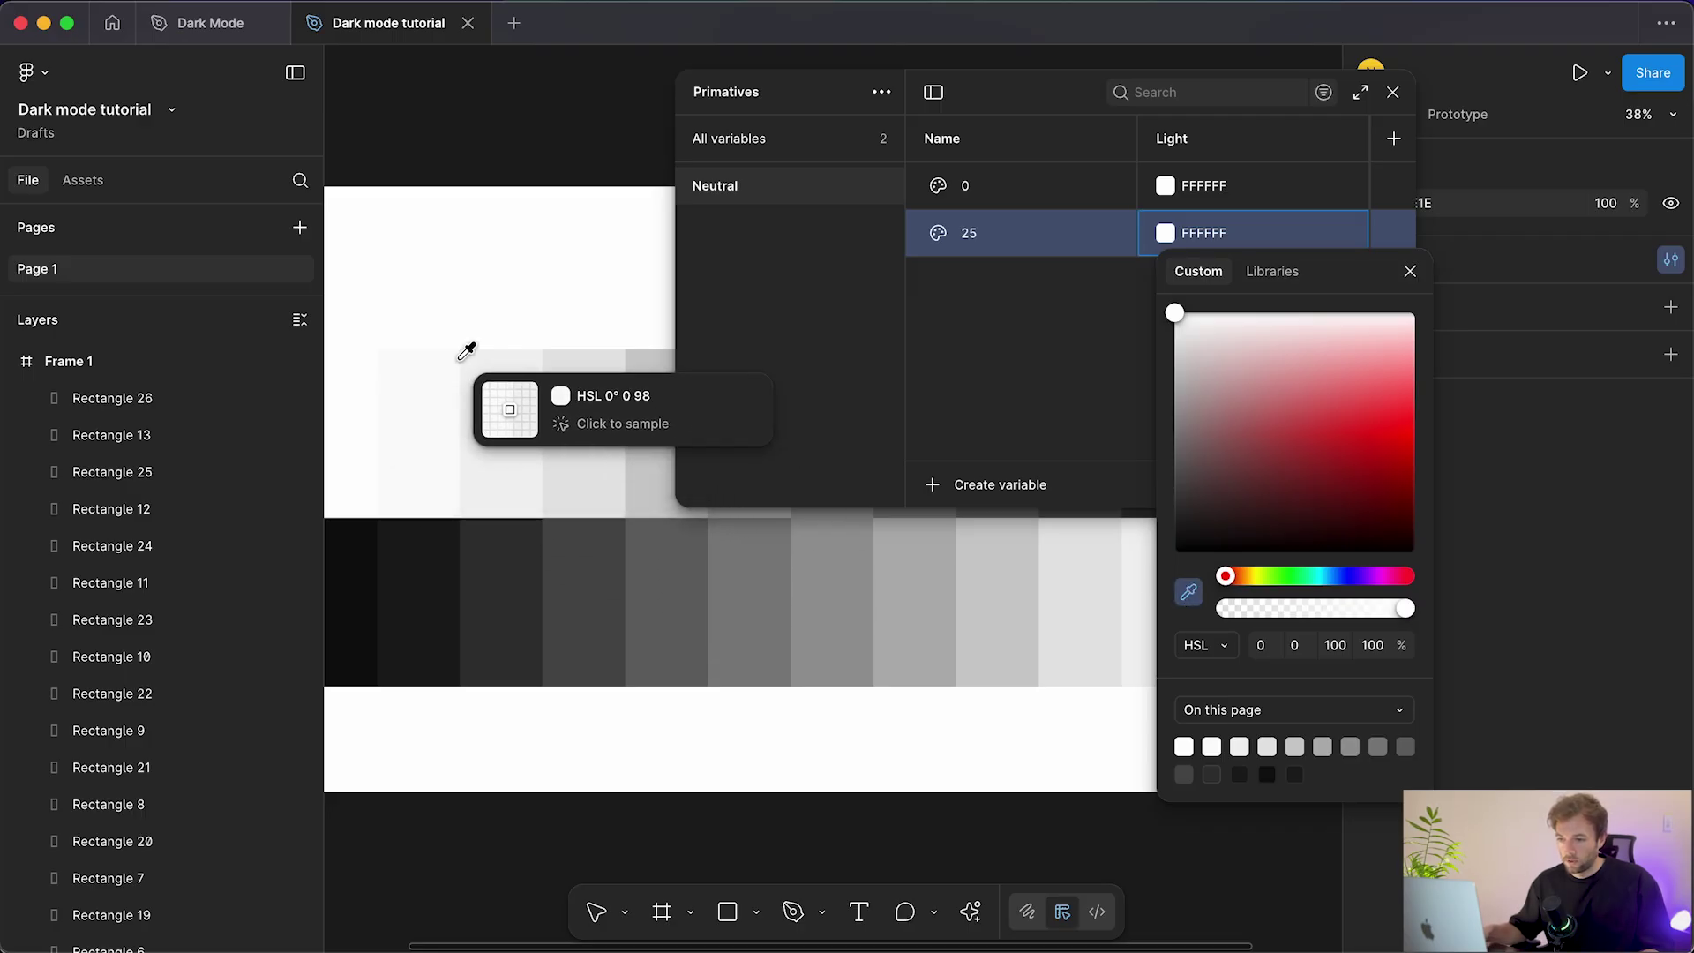
scroll(488, 365, "left", 2)
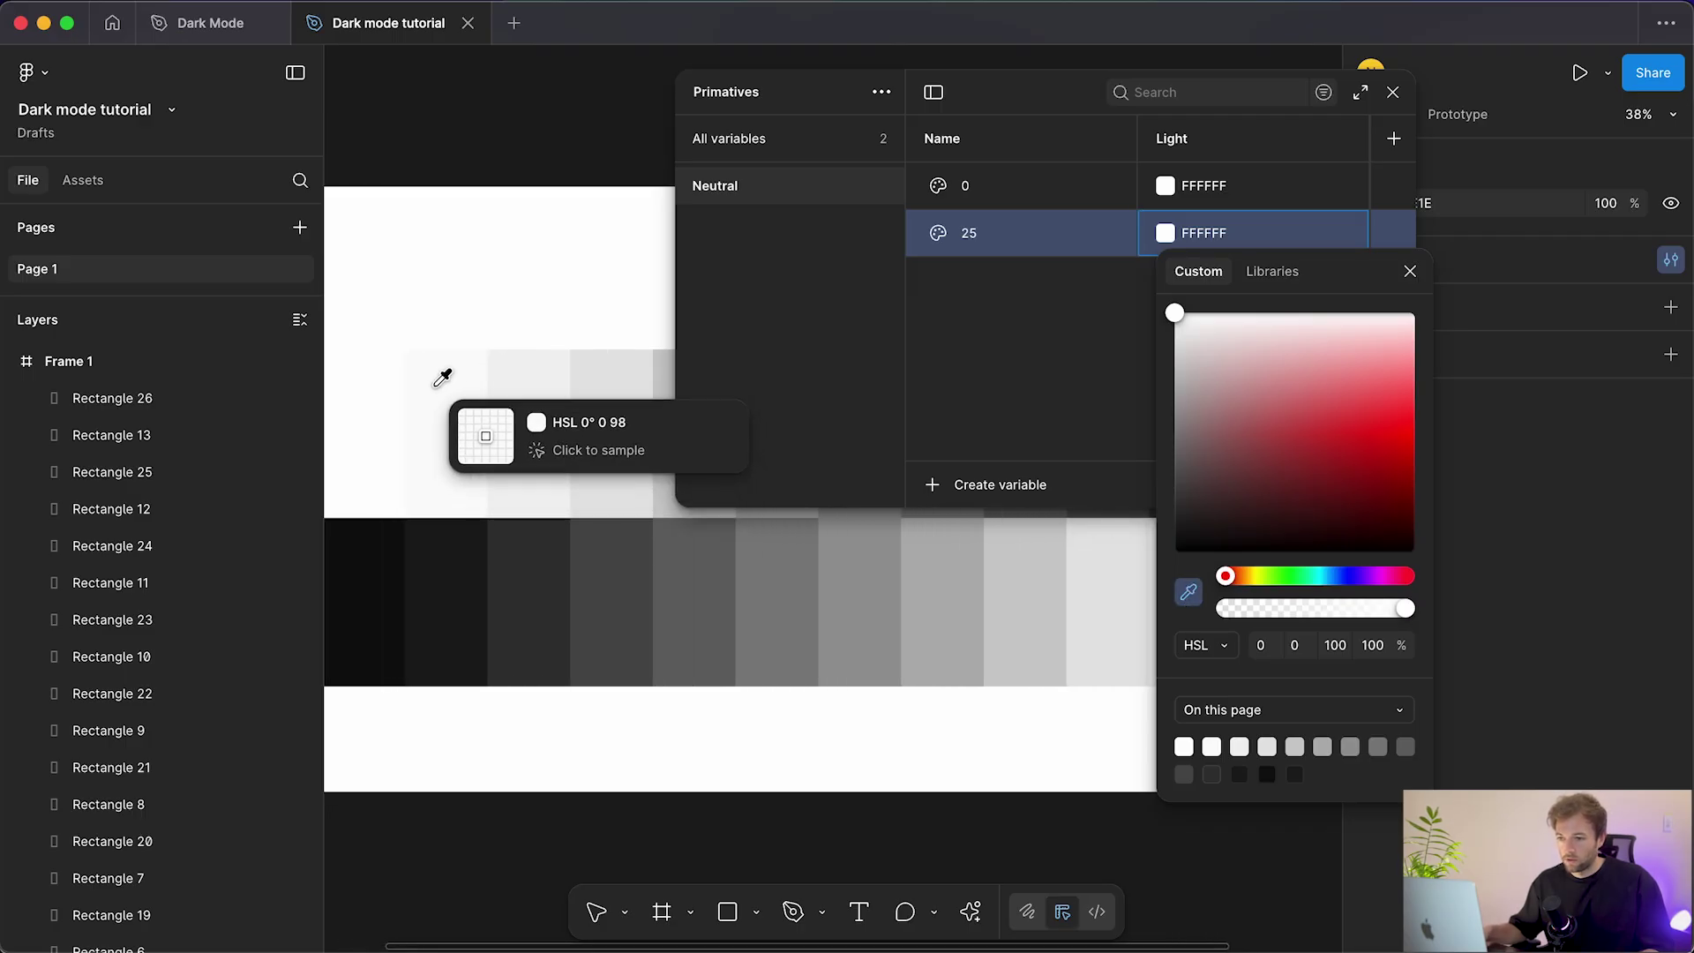
left_click(443, 399)
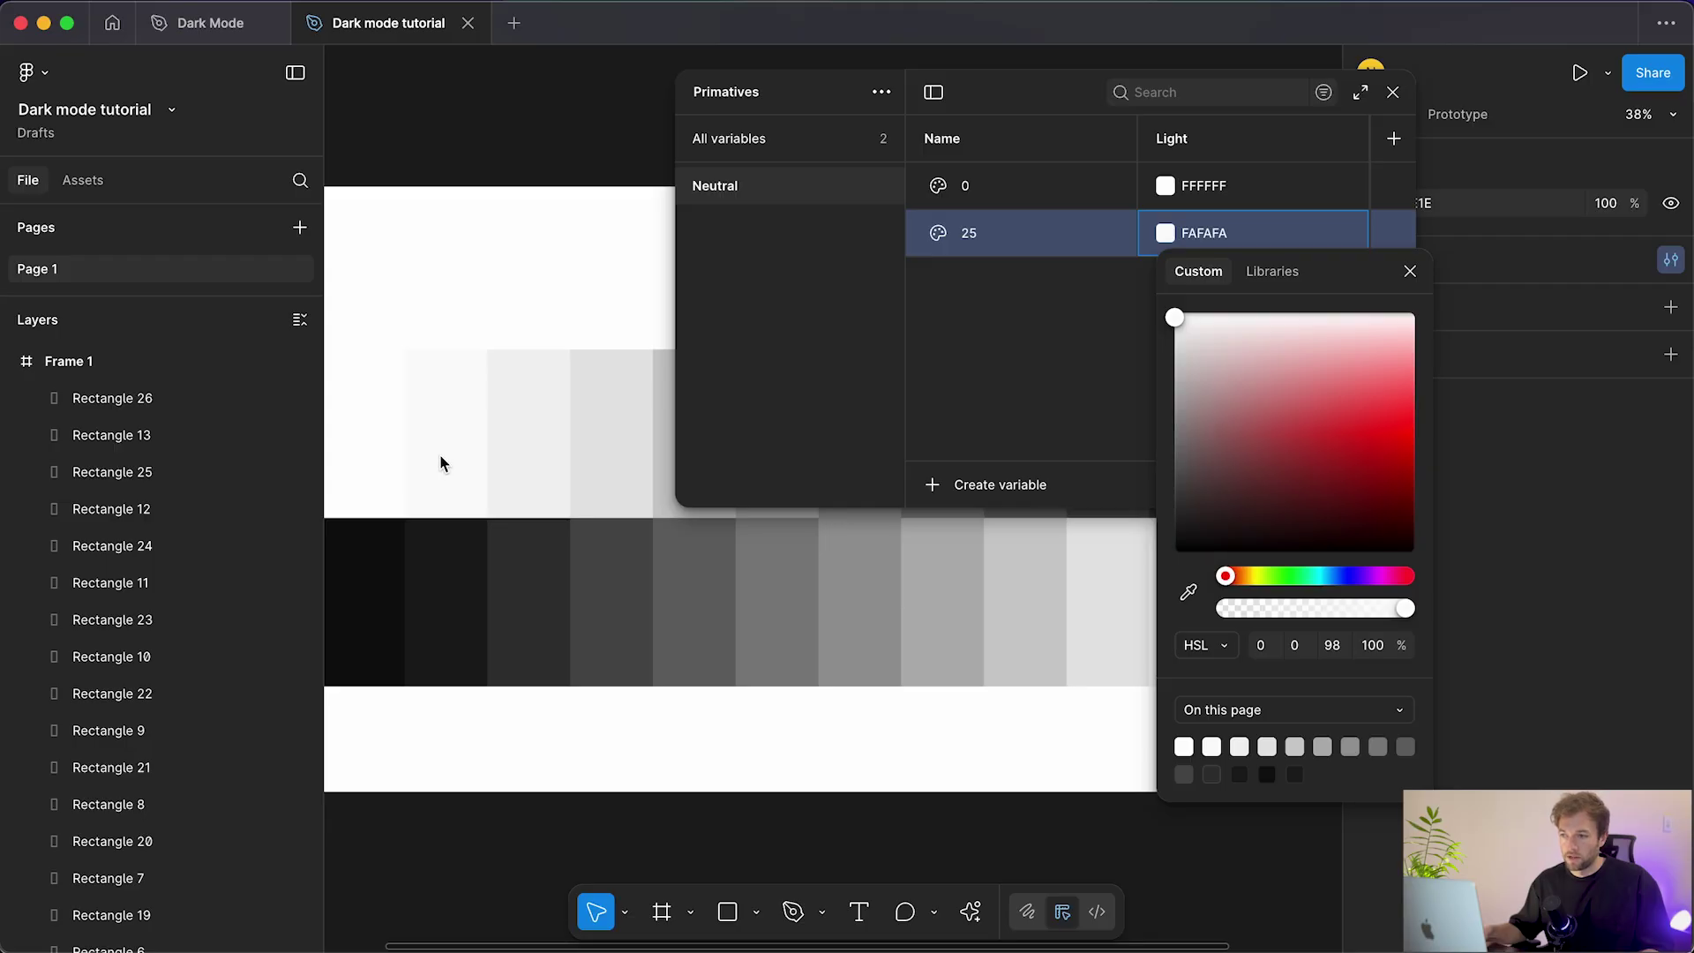
left_click(1034, 323)
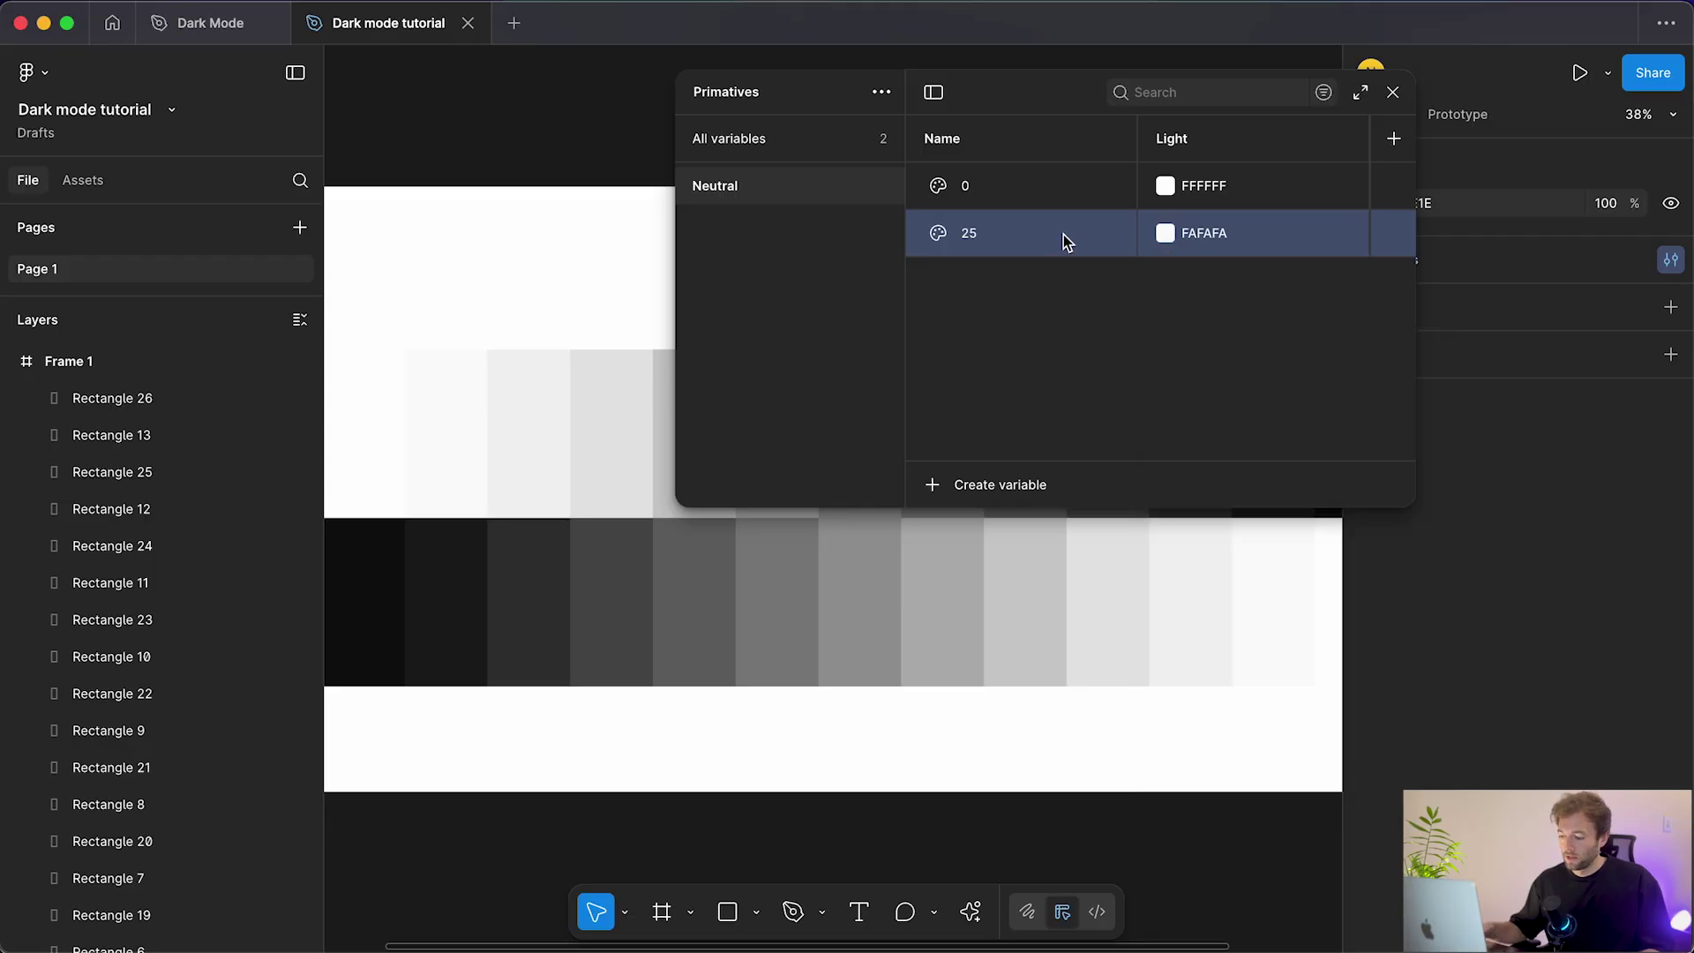
Step: Duplicate variable 25 as 50 and sample its Light color, F2F2F2, from the third swatch of the light-to-dark row
key("super+d")
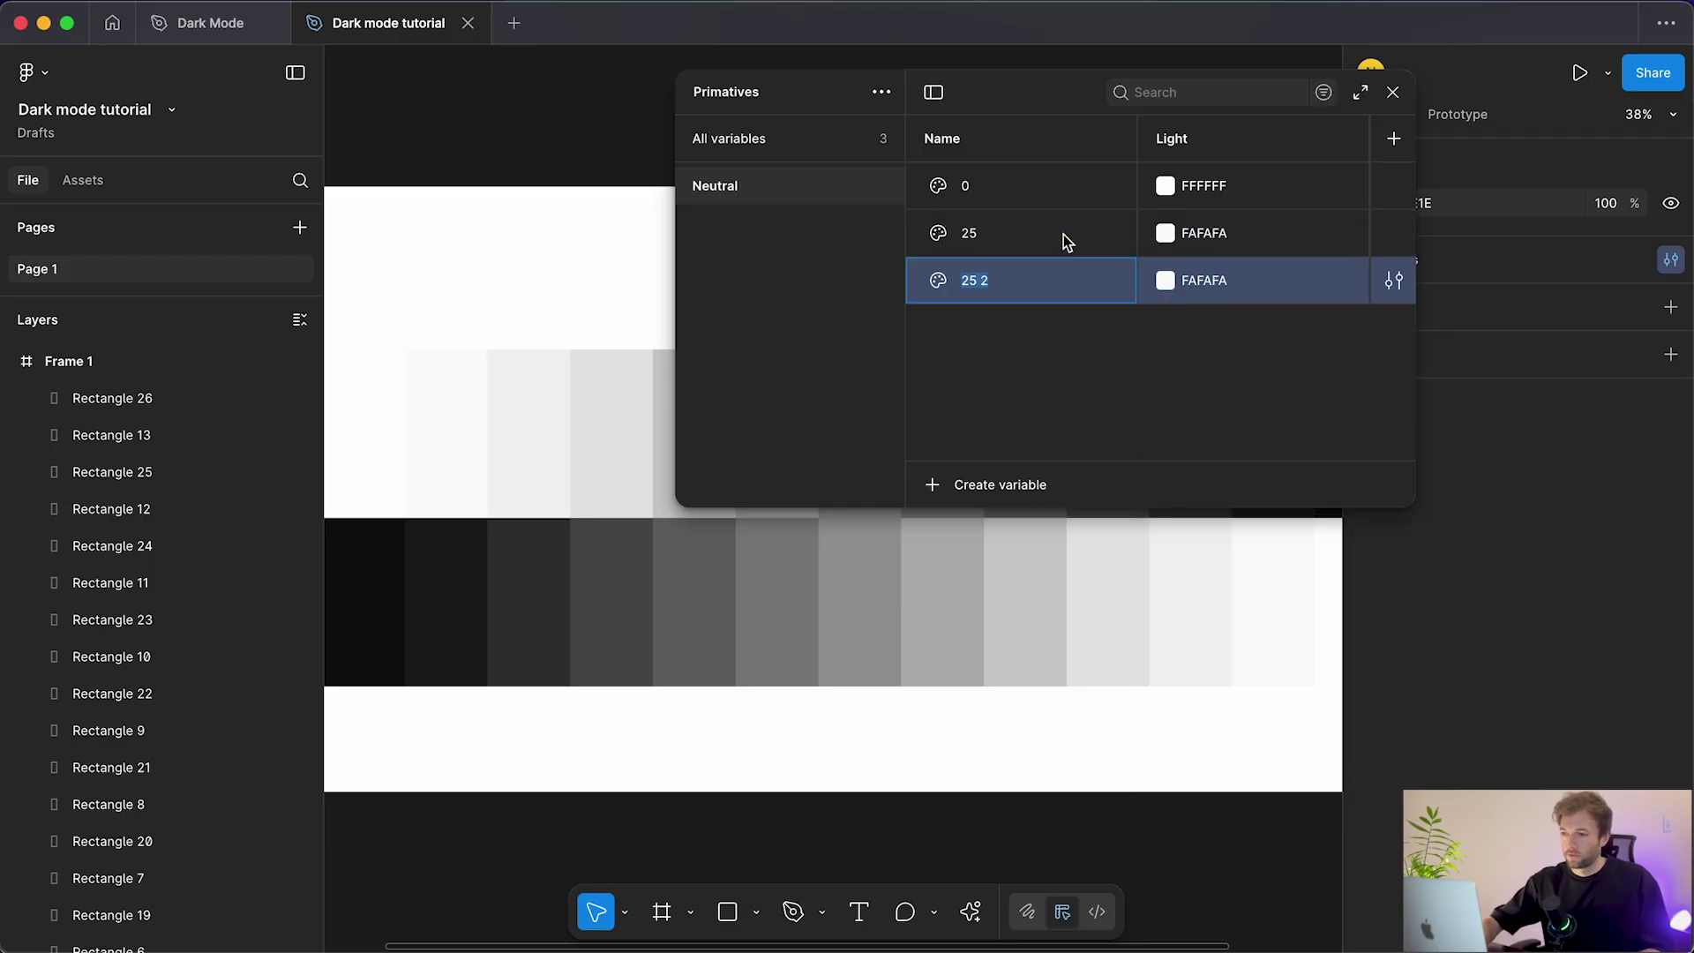
type("5")
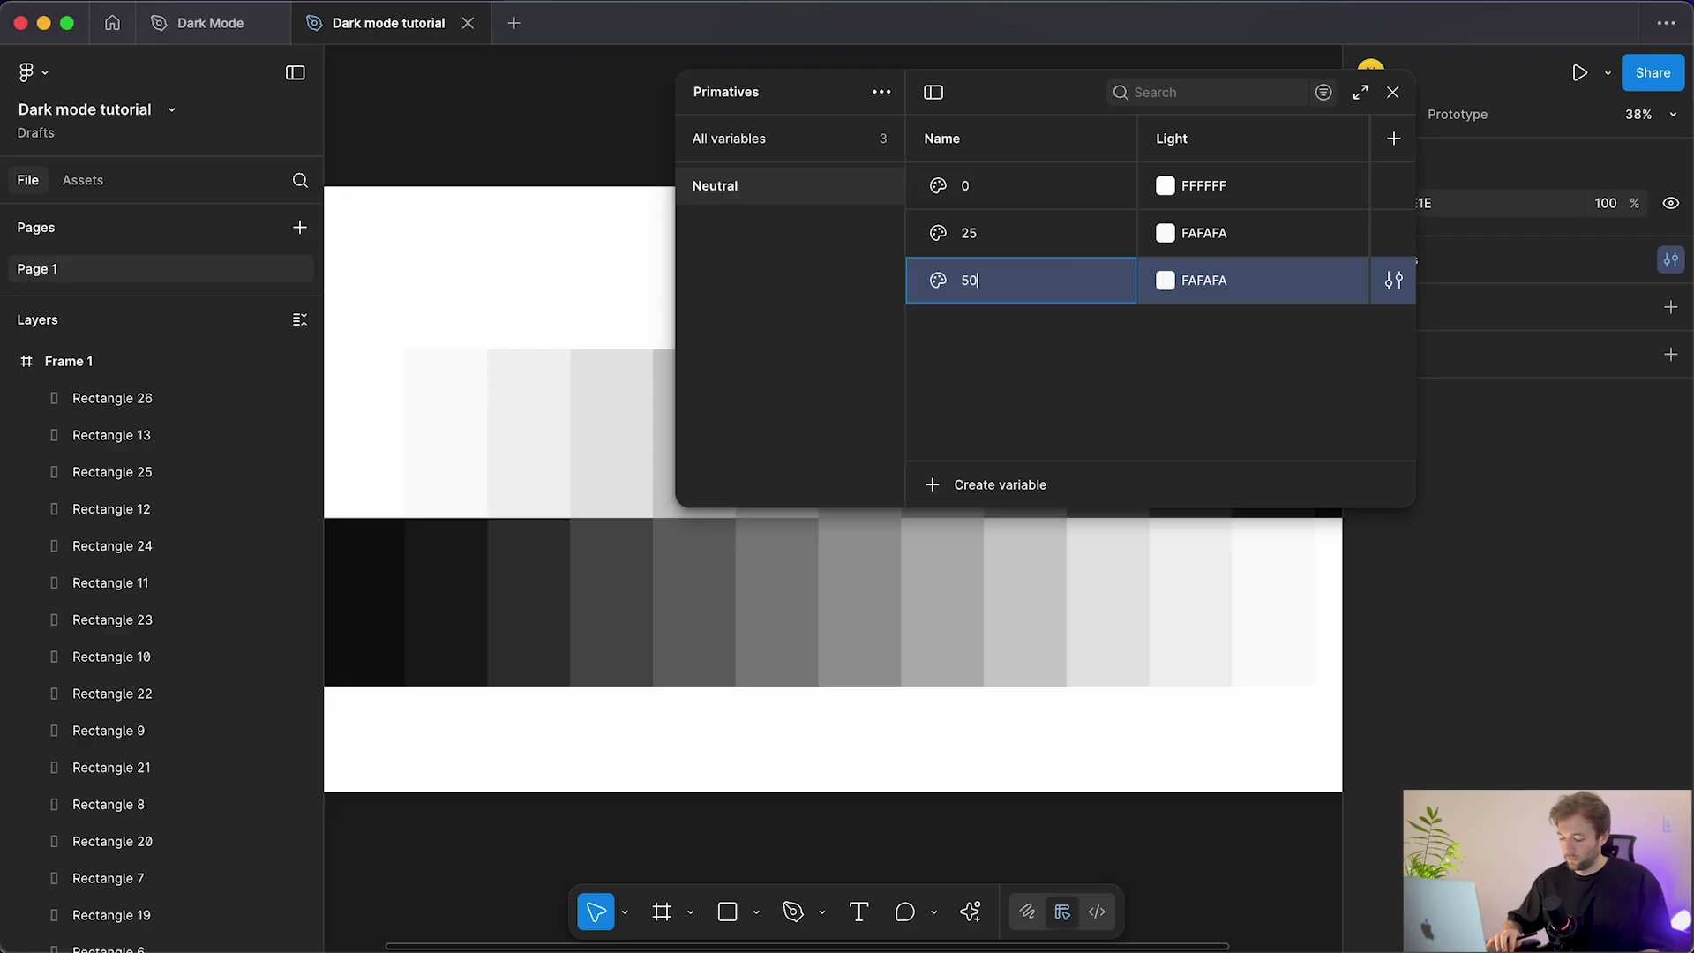
type("0")
key("Return")
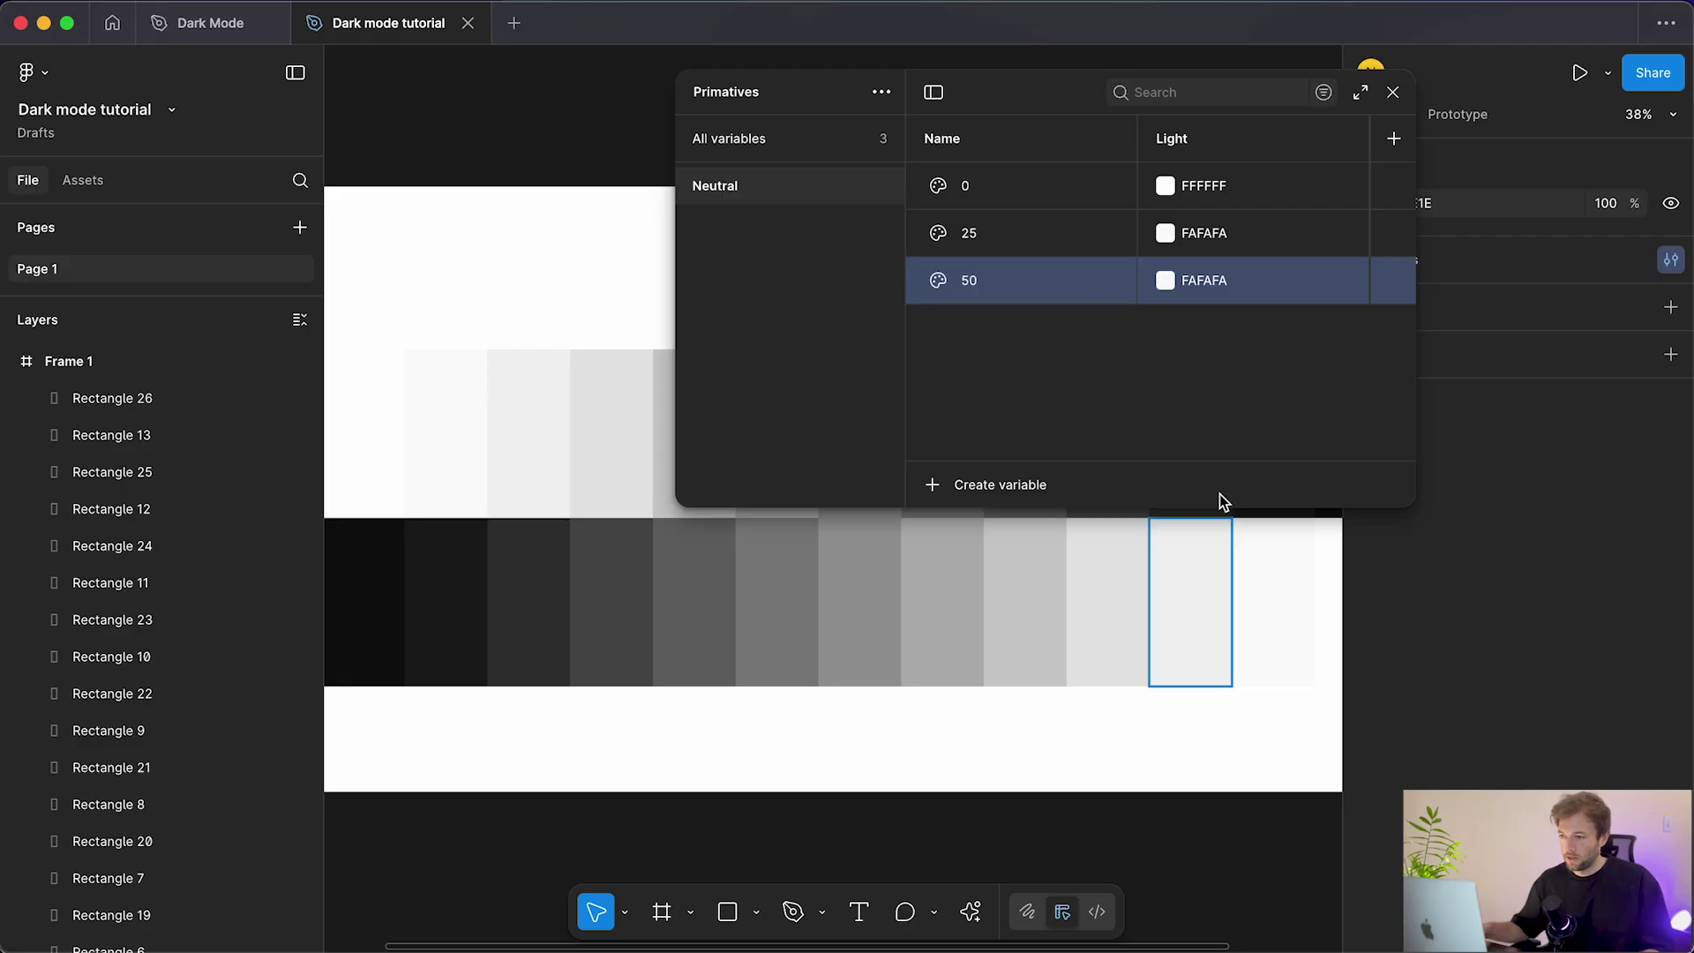
left_click(1166, 281)
left_click(1188, 638)
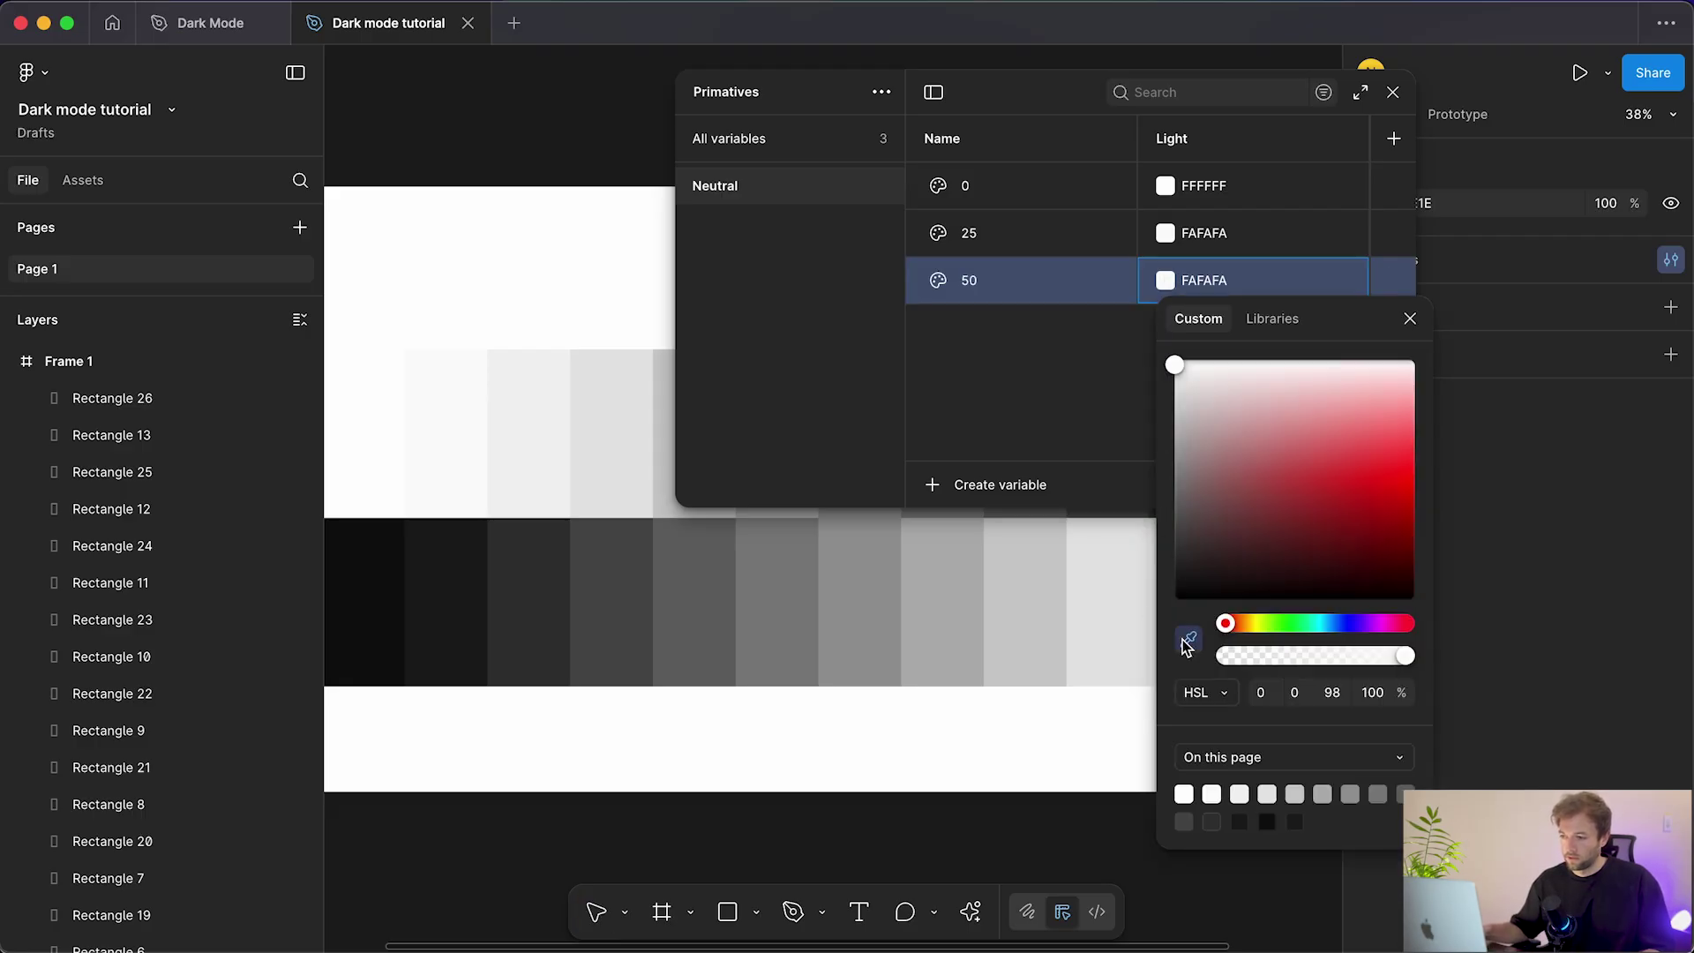
left_click(529, 422)
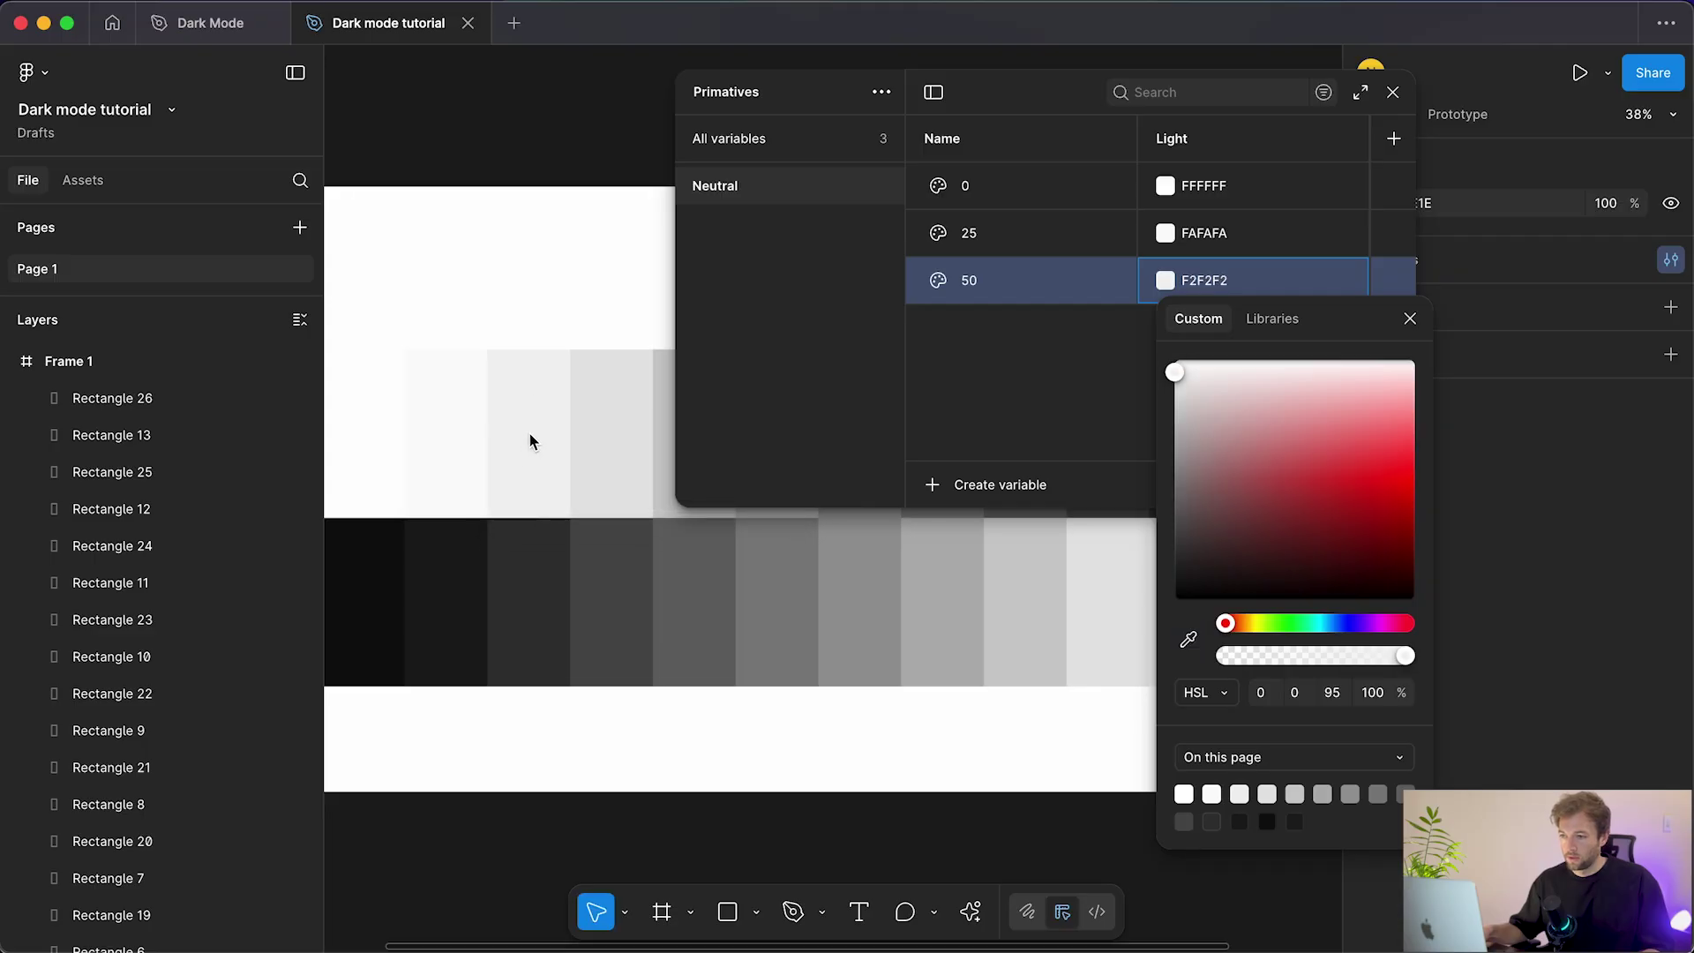
left_click(1092, 360)
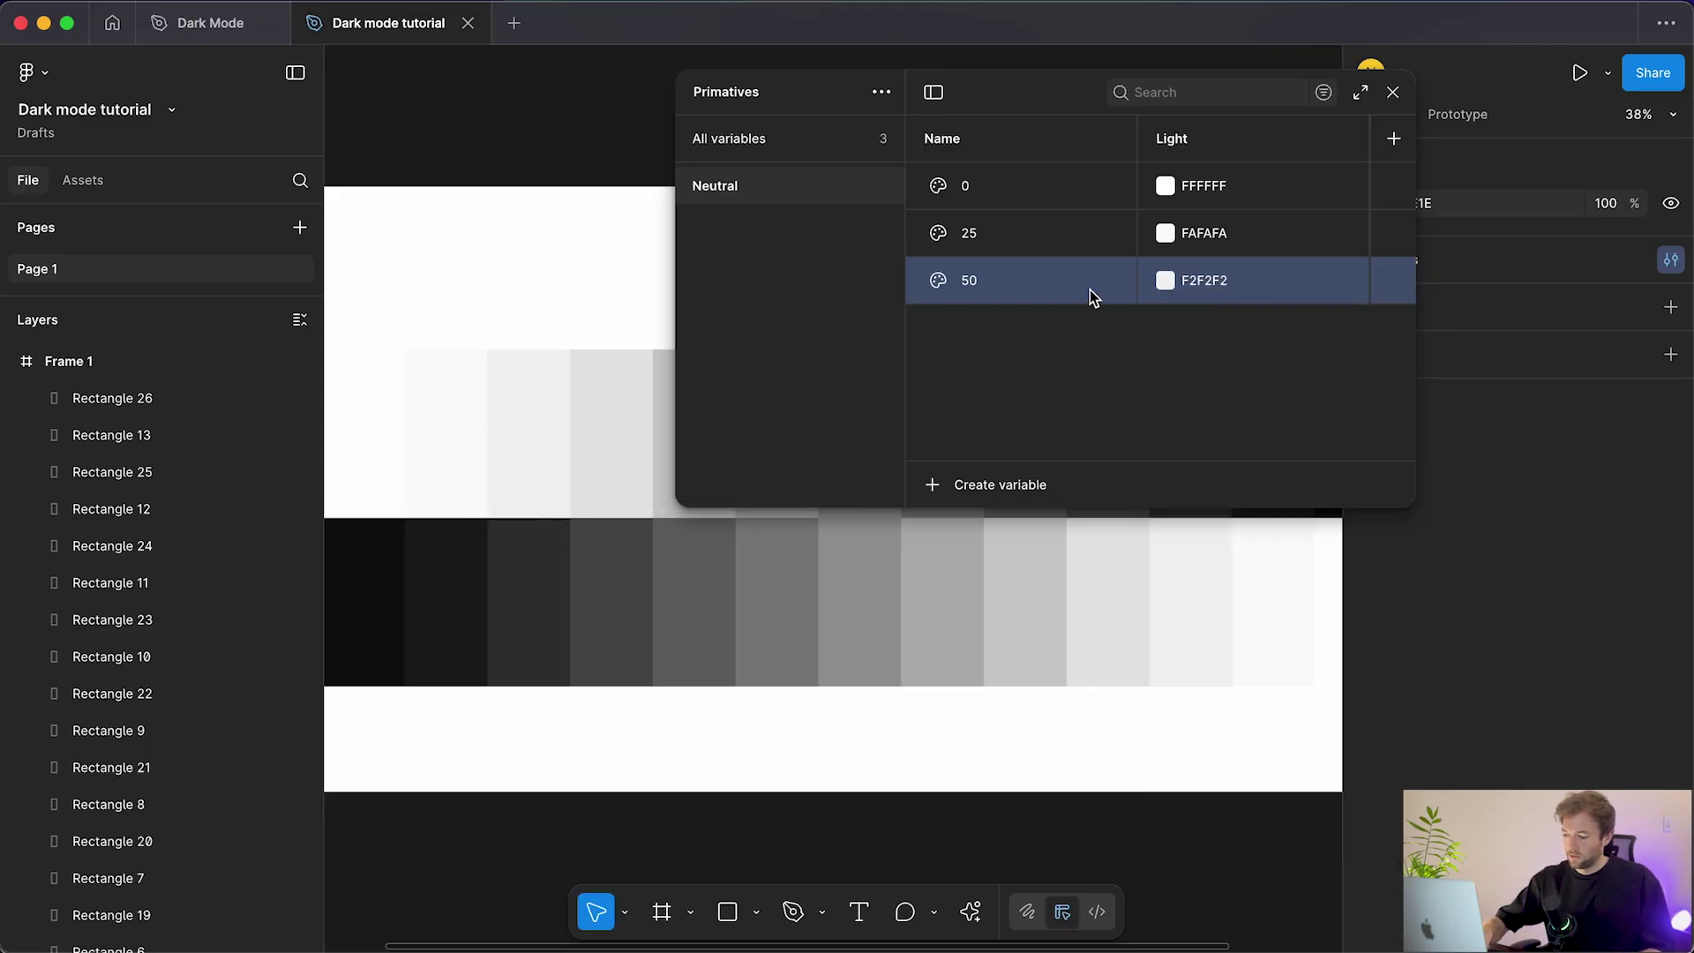
Step: Duplicate variable 50 as 100 and sample its Light color from the 90-lightness swatch in the light-to-dark row
key("super+d")
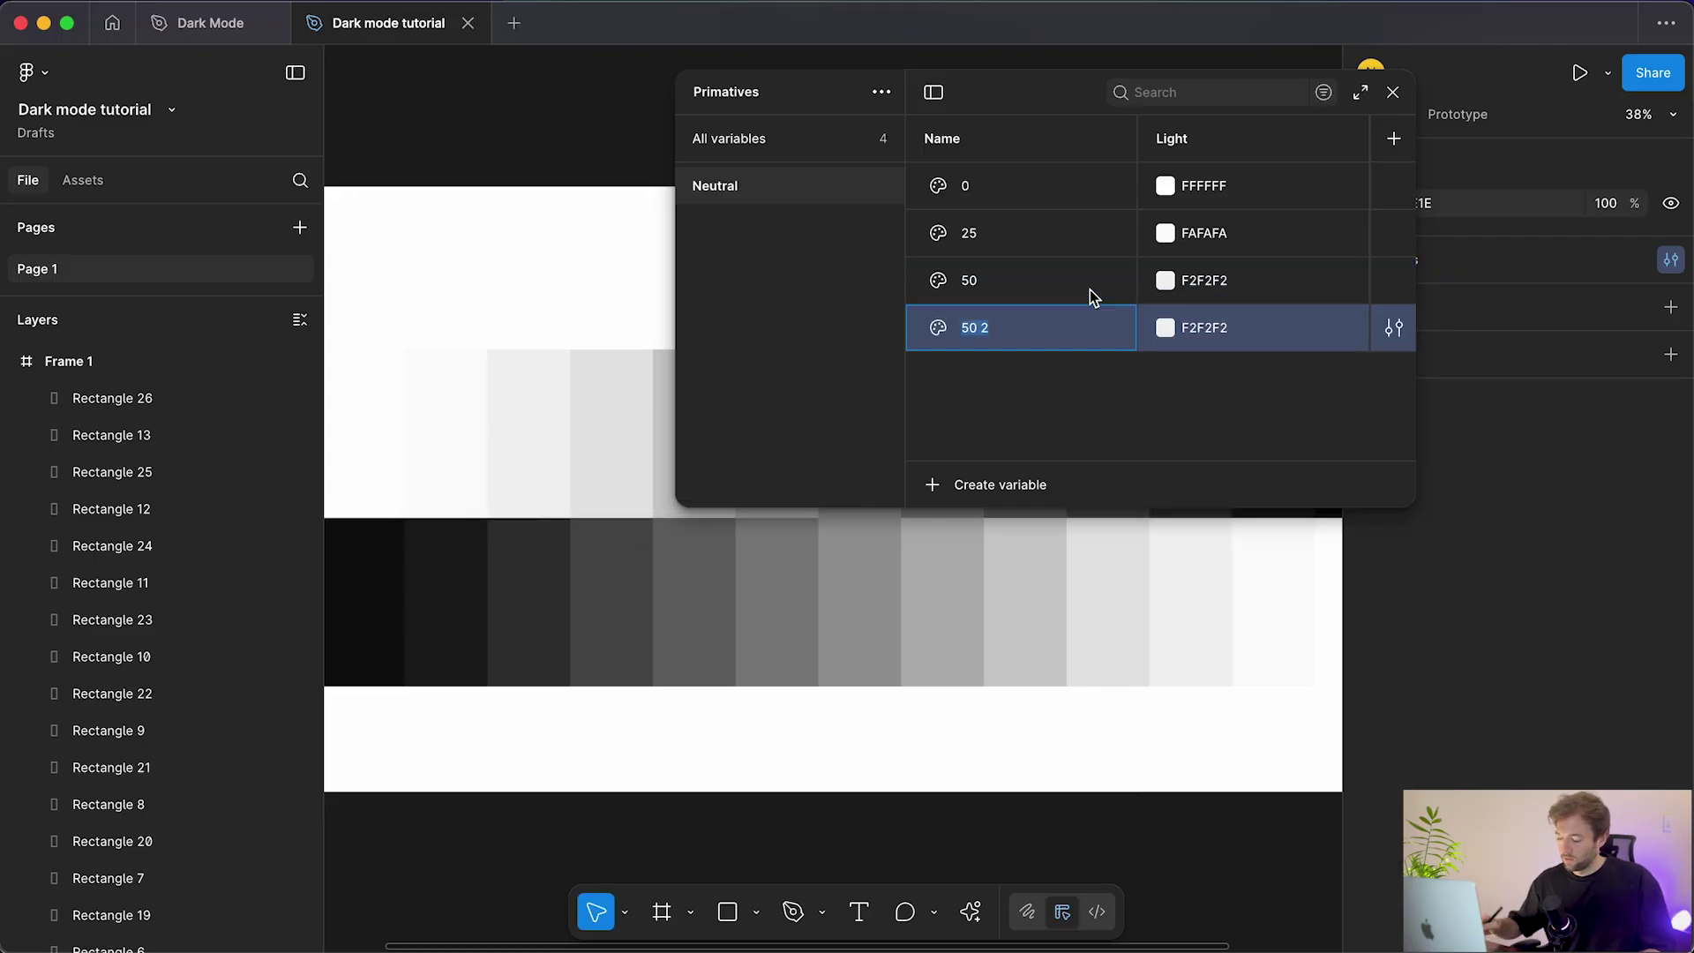
type("100")
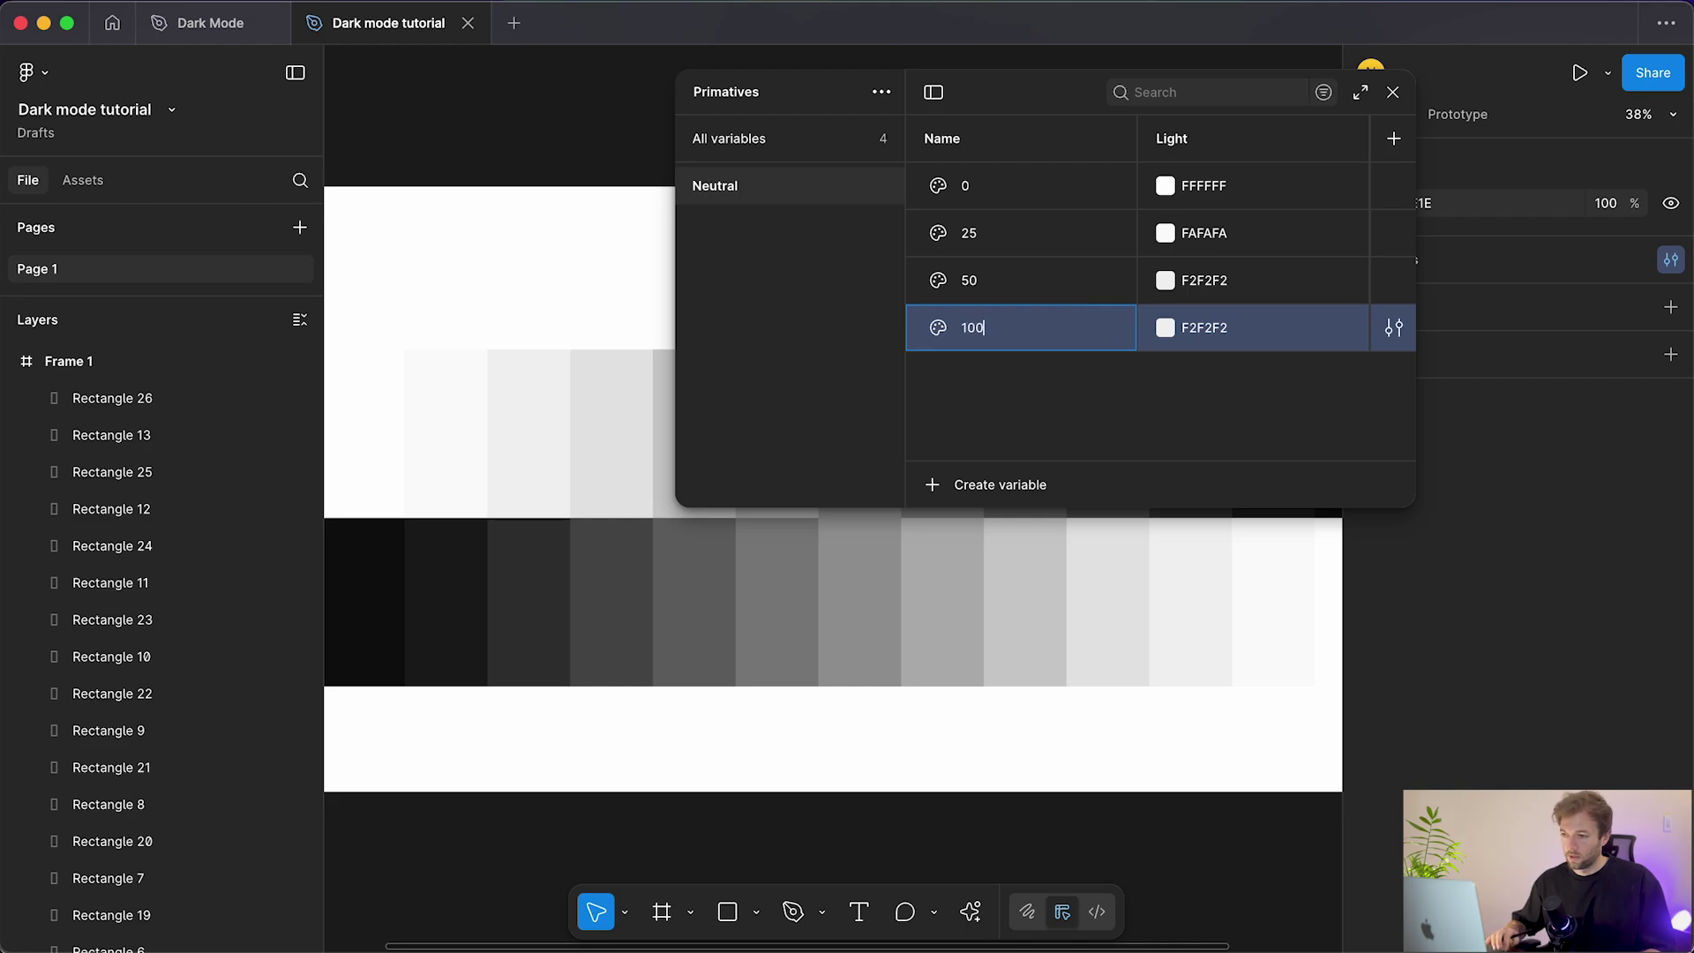
left_click(1176, 328)
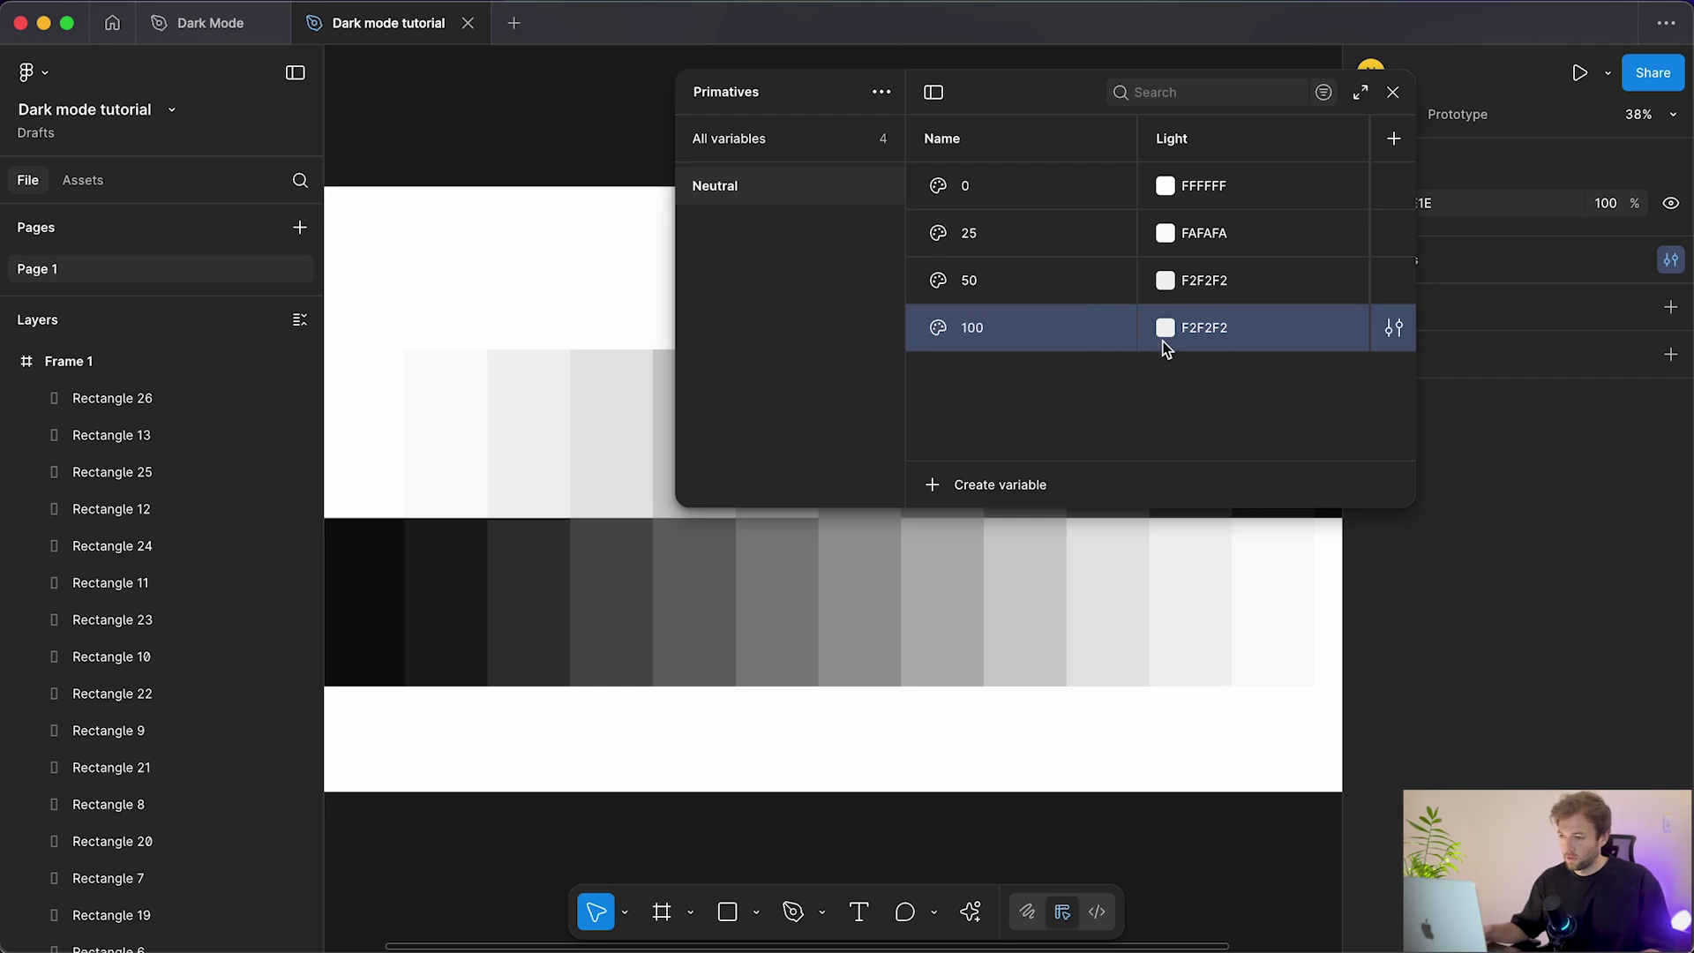
left_click(1163, 339)
left_click(1189, 687)
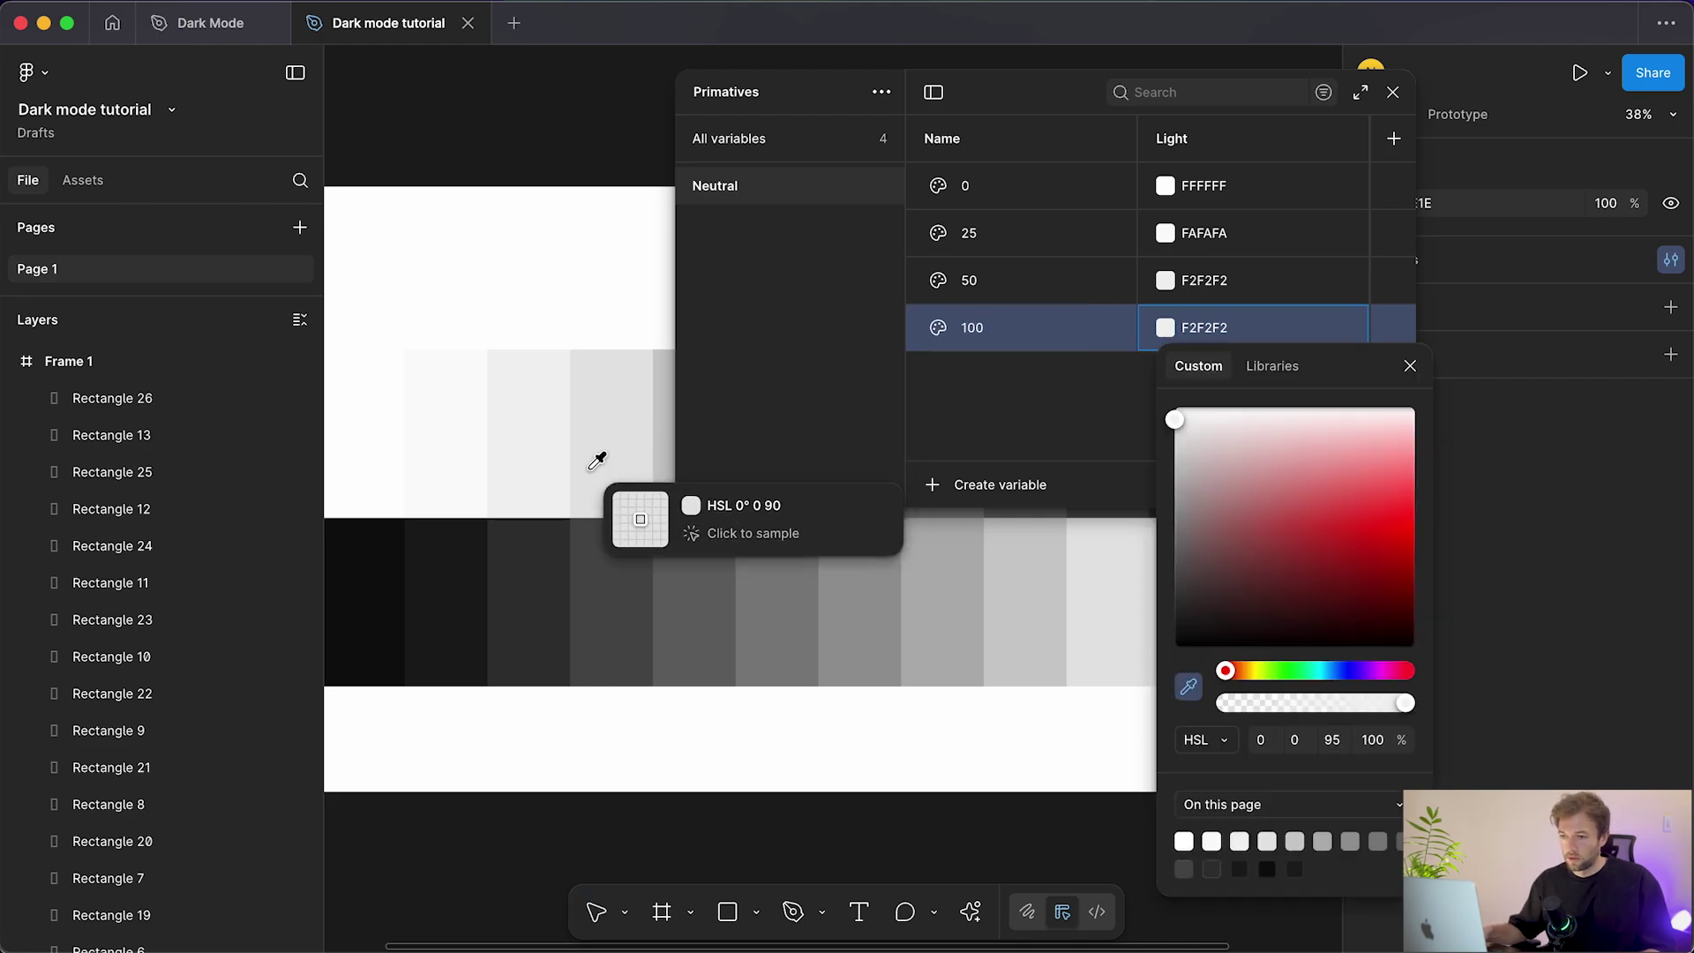
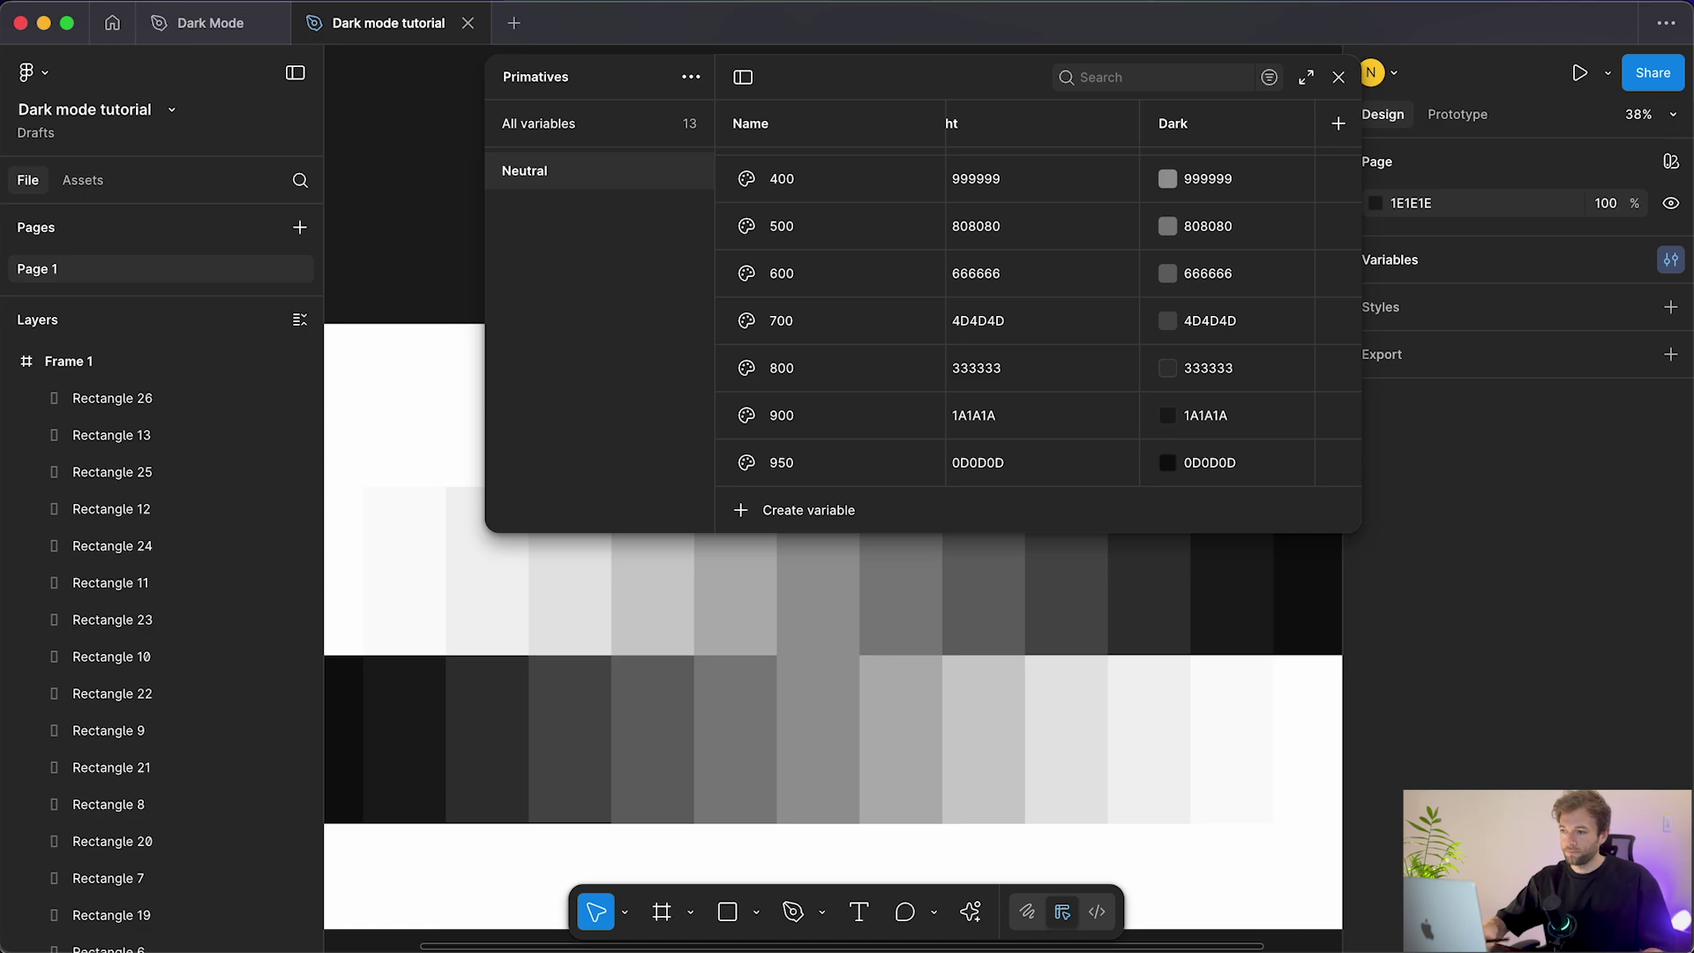
Step: Set variable 0's Dark color to 0D0D0D by sampling the first swatch of the dark-to-light row
scroll(1152, 358, "left", 2)
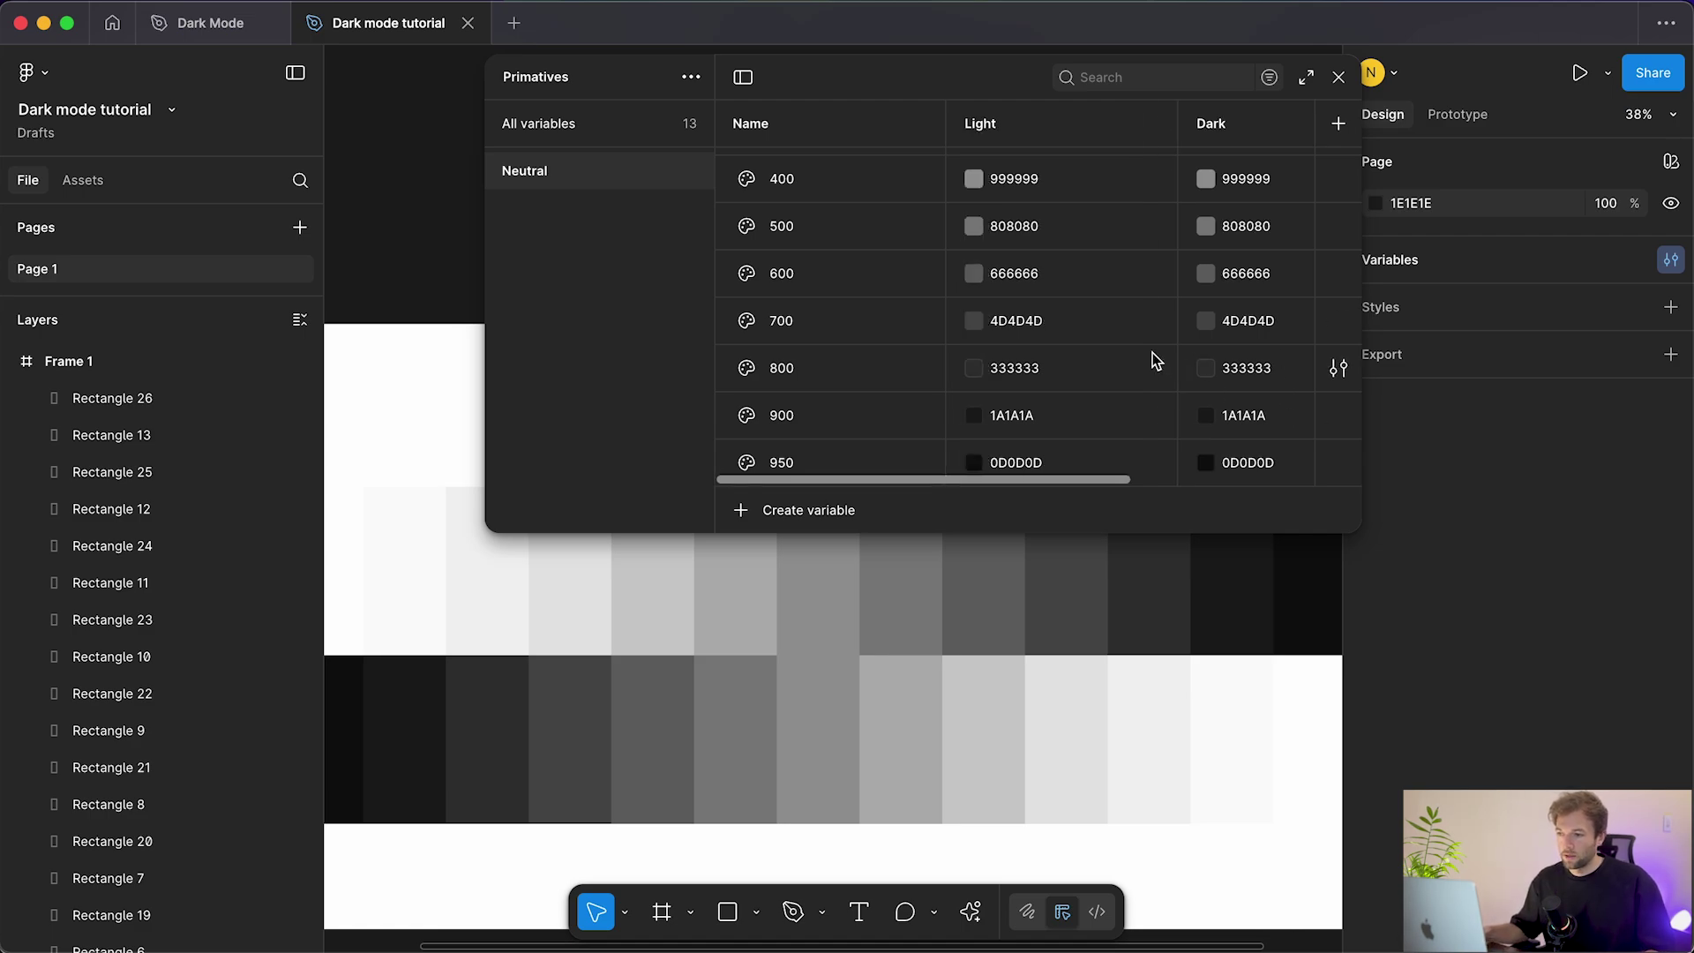
scroll(1115, 389, "up", 5)
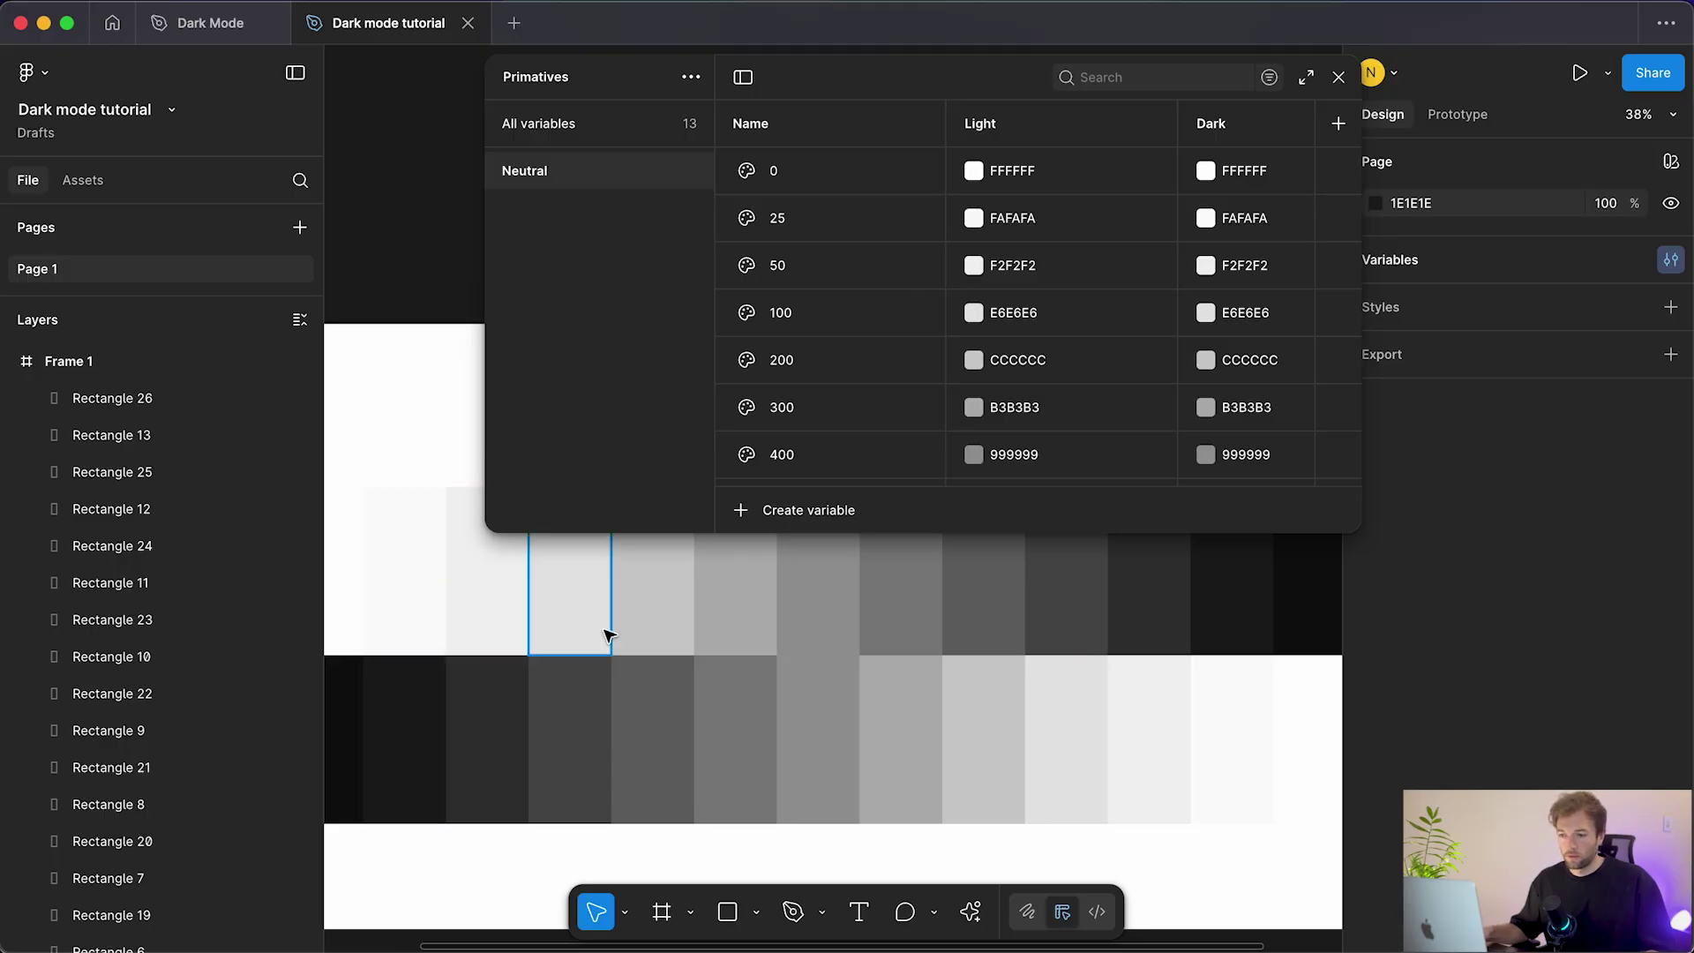
scroll(607, 634, "left", 2)
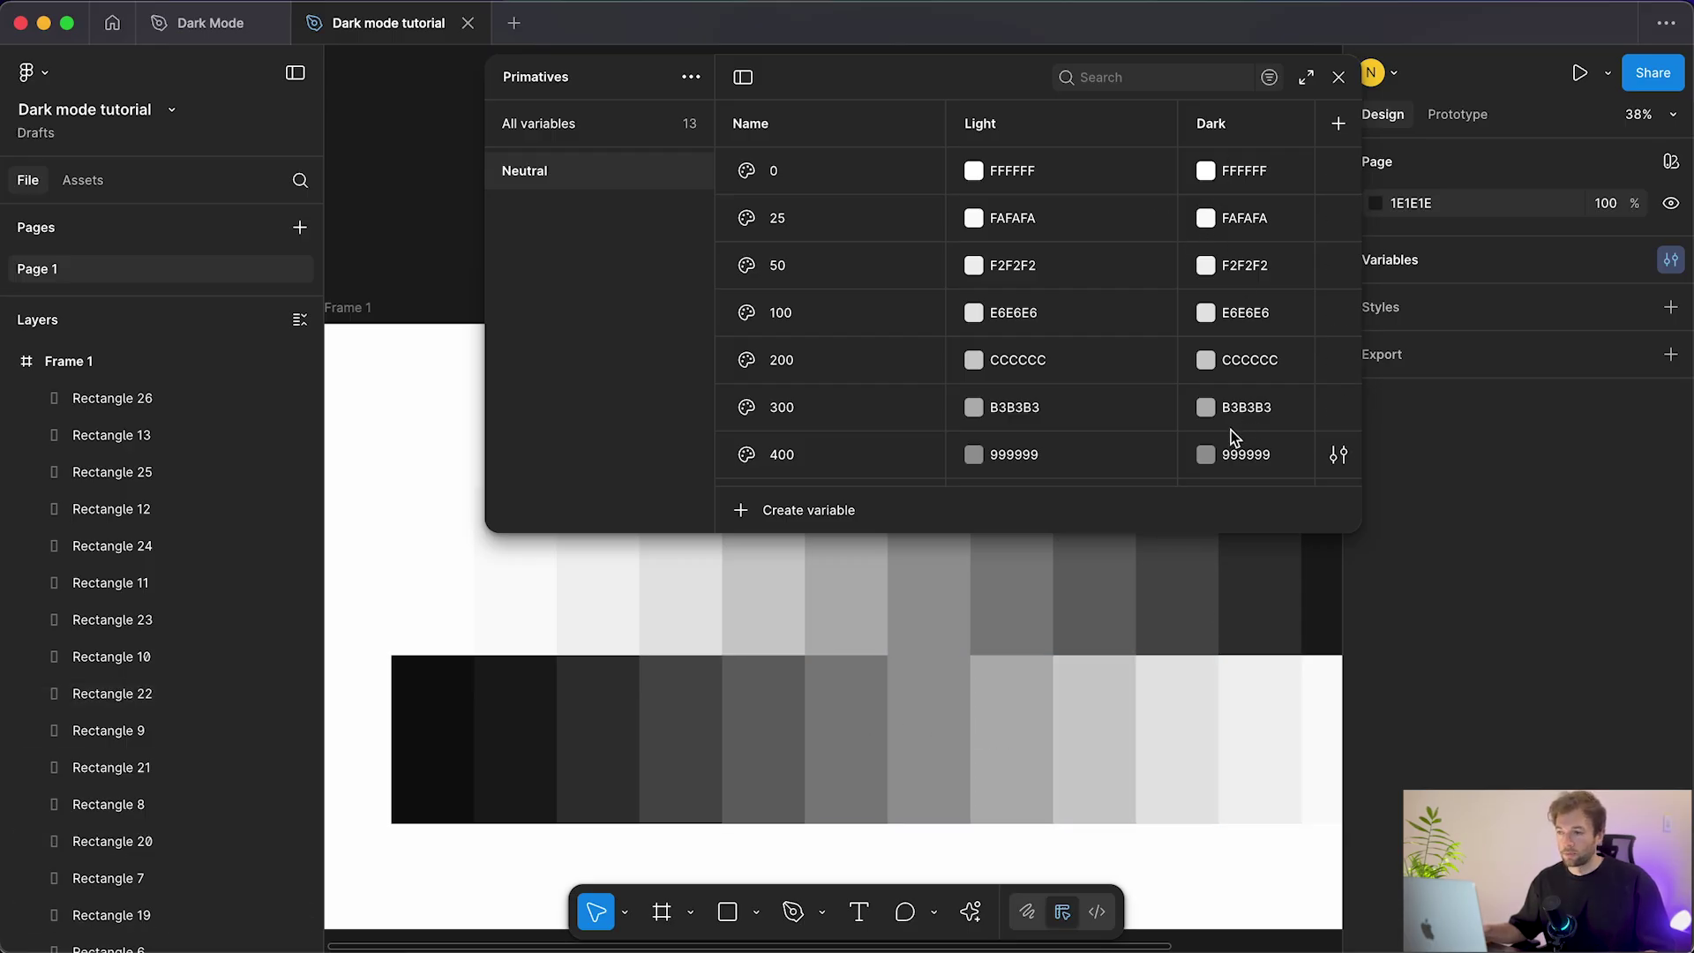
left_click(1207, 171)
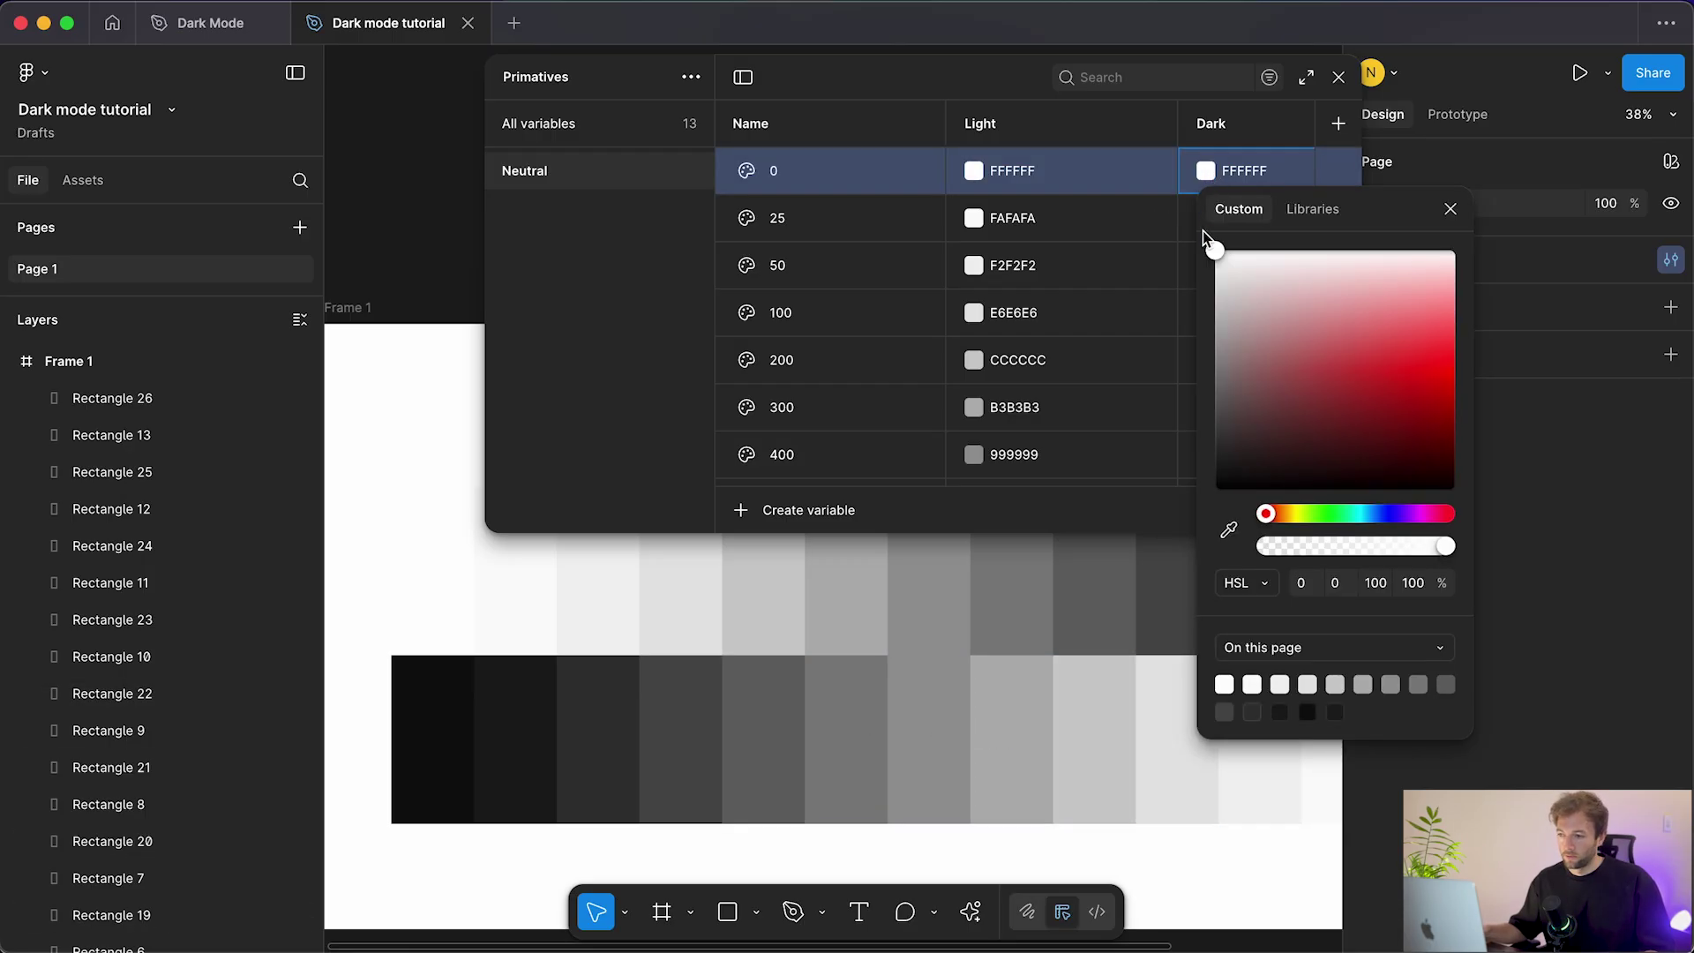
left_click(1230, 530)
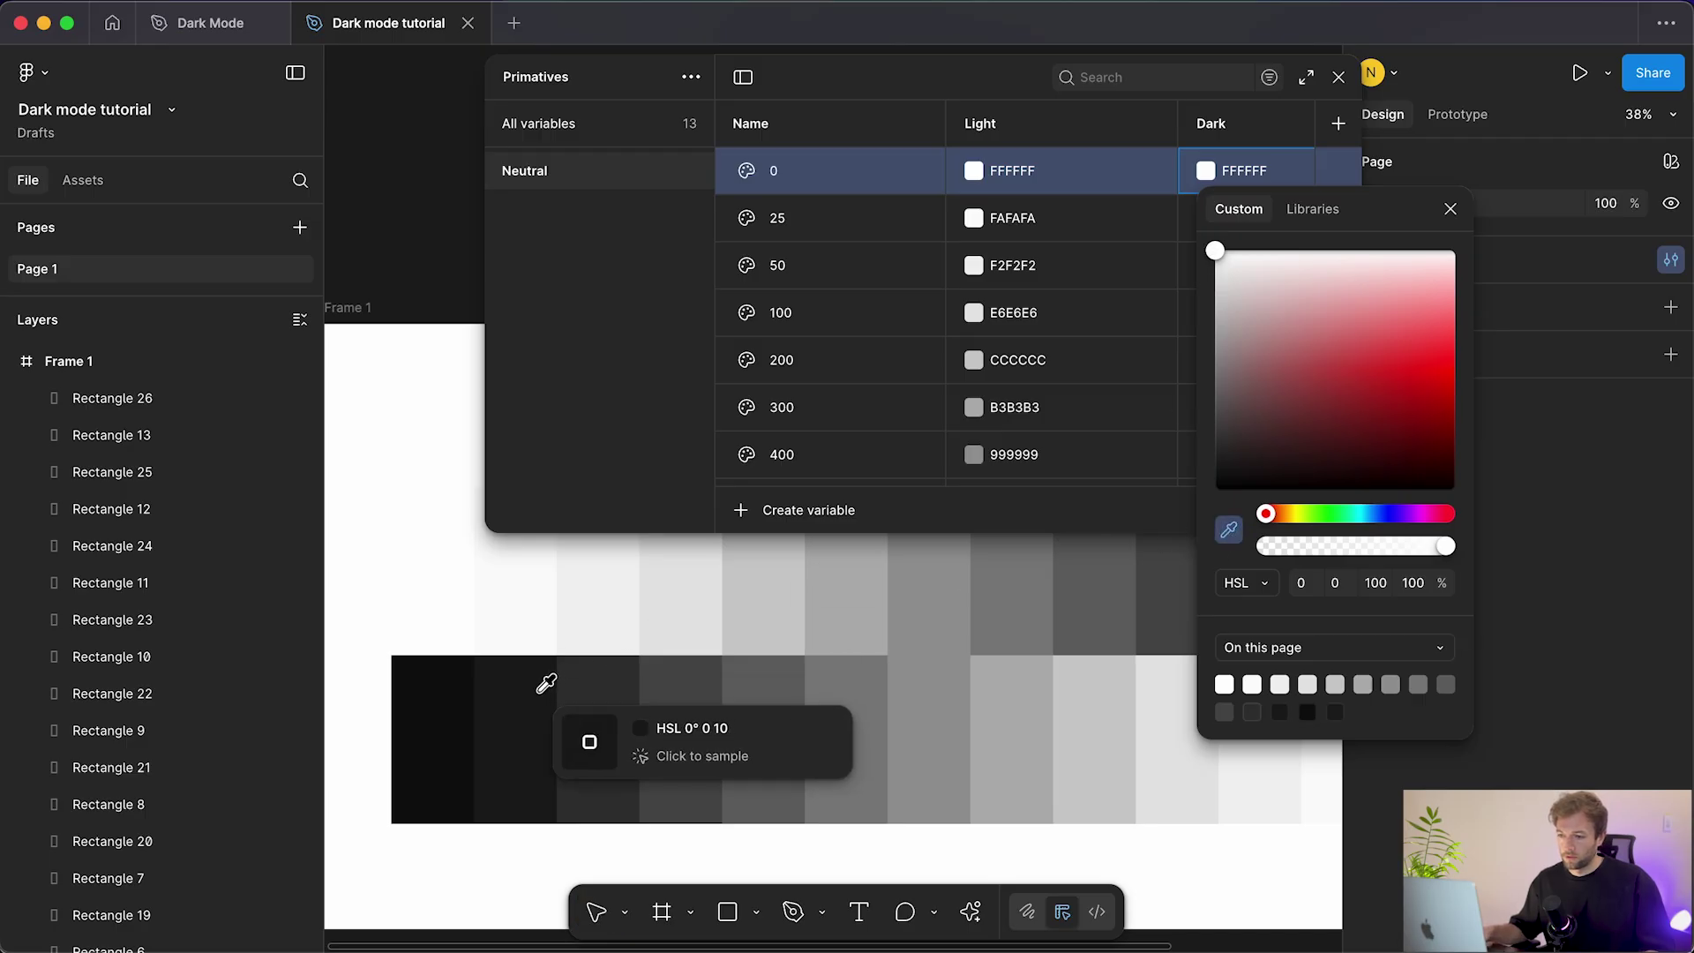
left_click(442, 723)
left_click(1205, 218)
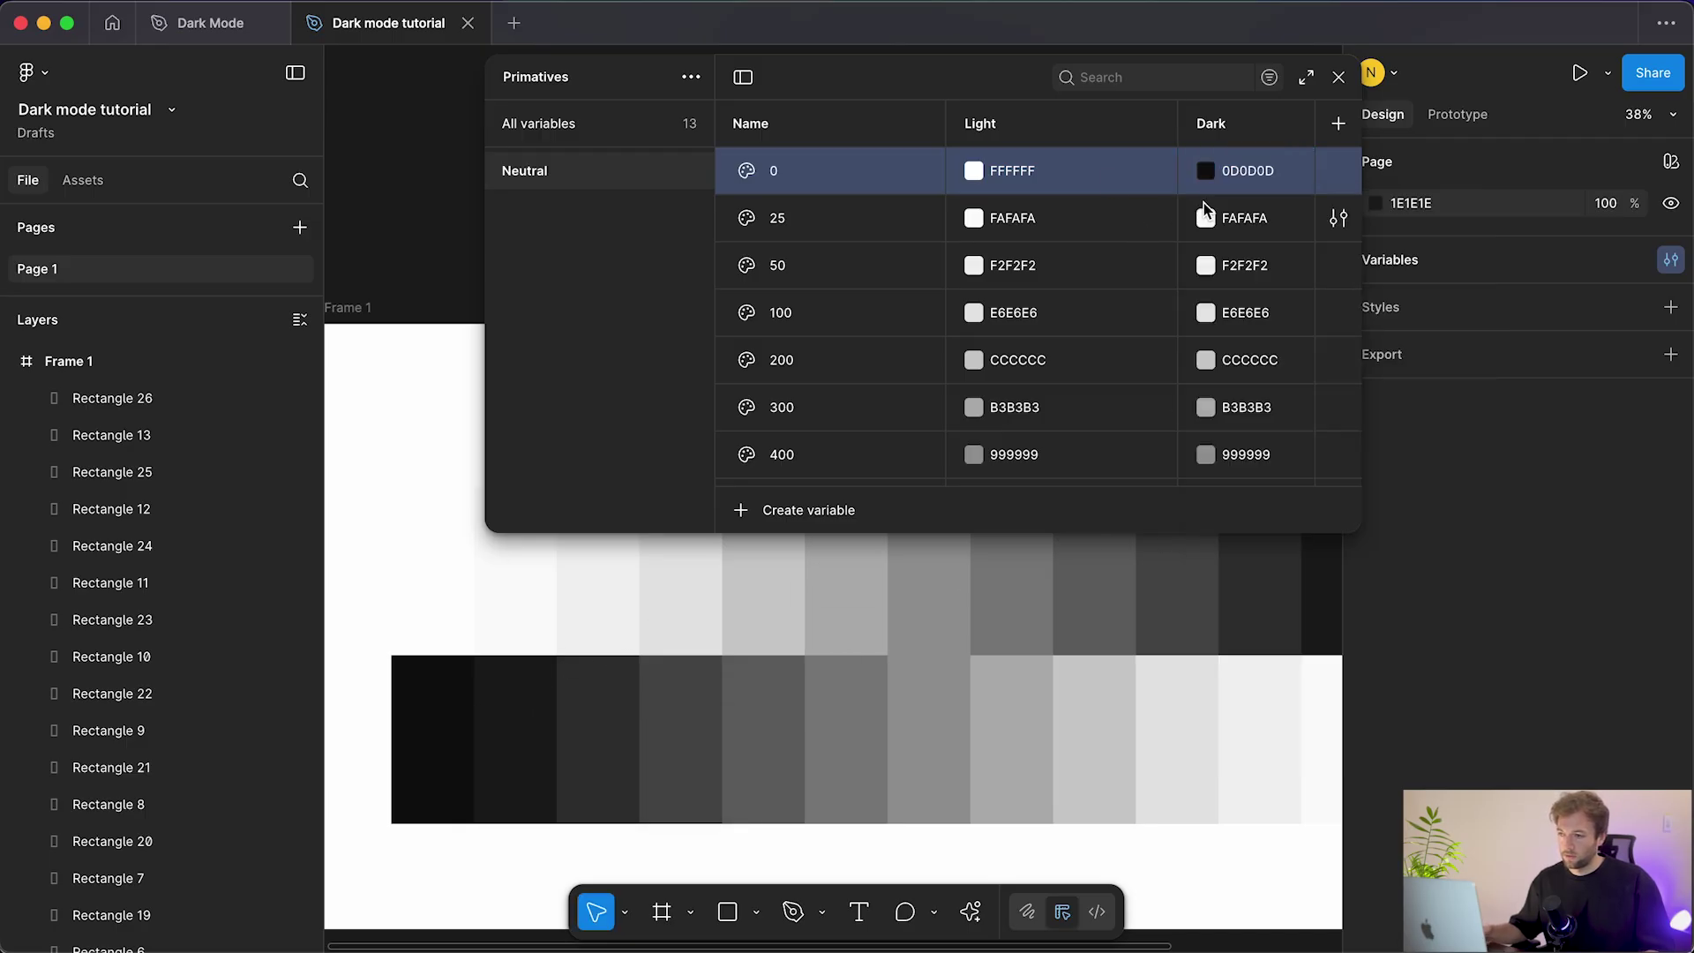
Step: Set variable 25's Dark color to 1A1A1A by sampling the second swatch of the dark-to-light row
left_click(1205, 218)
left_click(1227, 578)
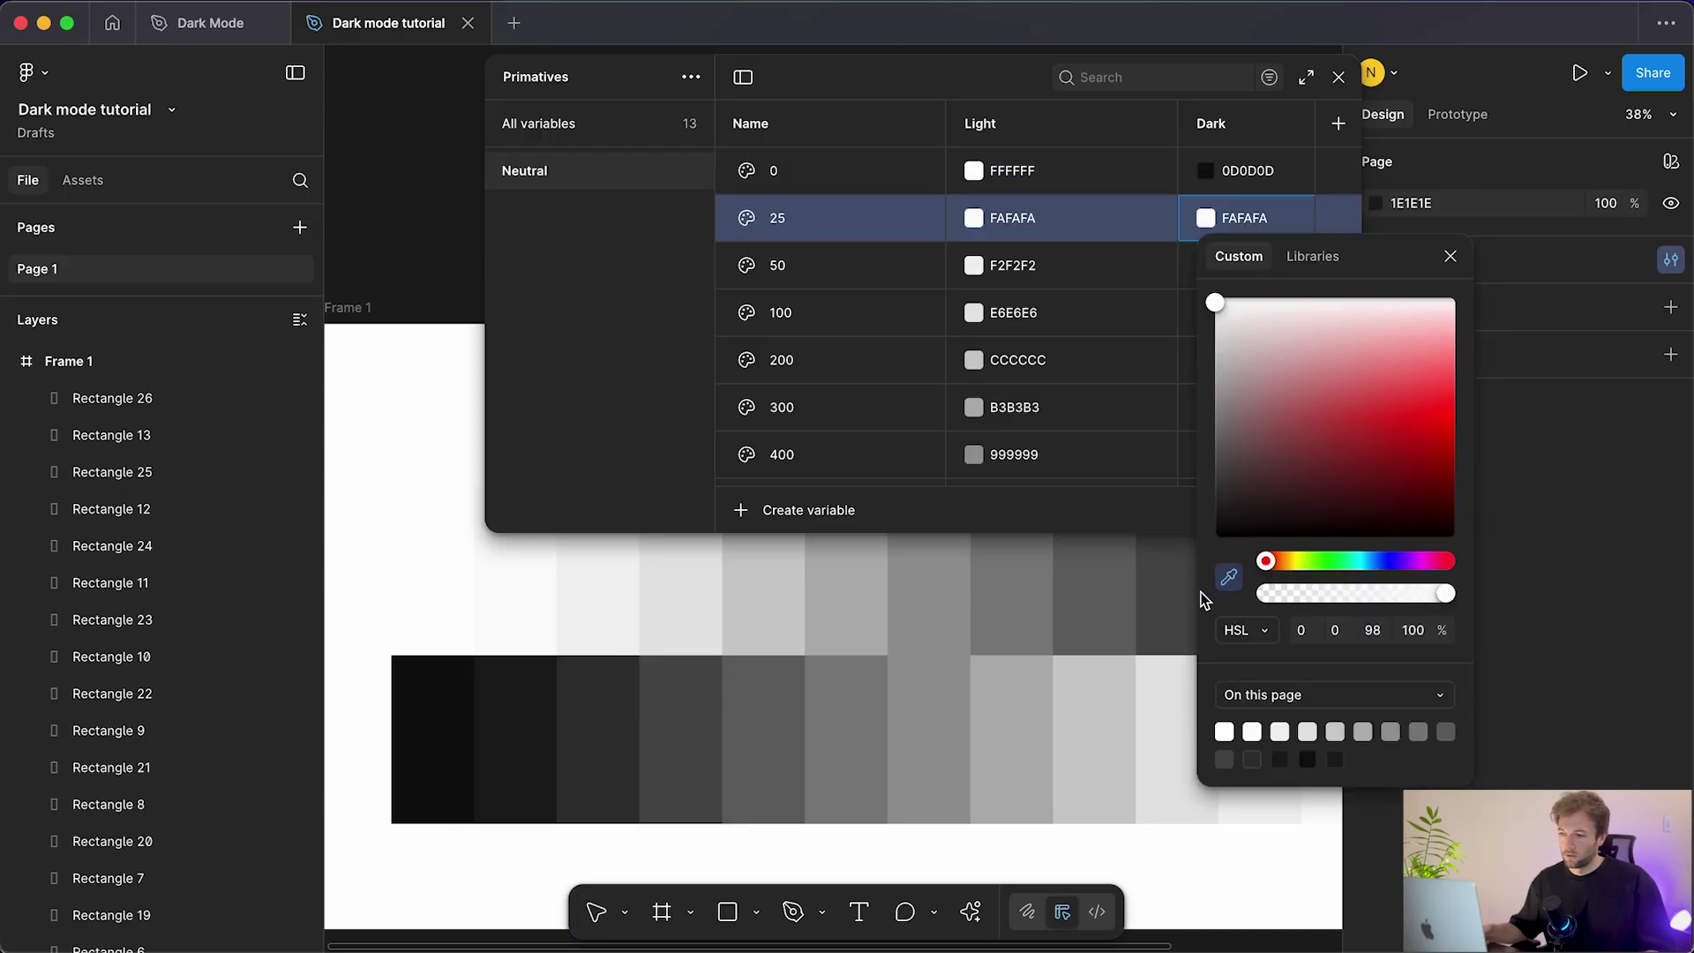
left_click(529, 733)
left_click(1205, 265)
Step: Set variable 50's Dark color to 333333 by sampling the third swatch of the dark-to-light row
left_click(1206, 266)
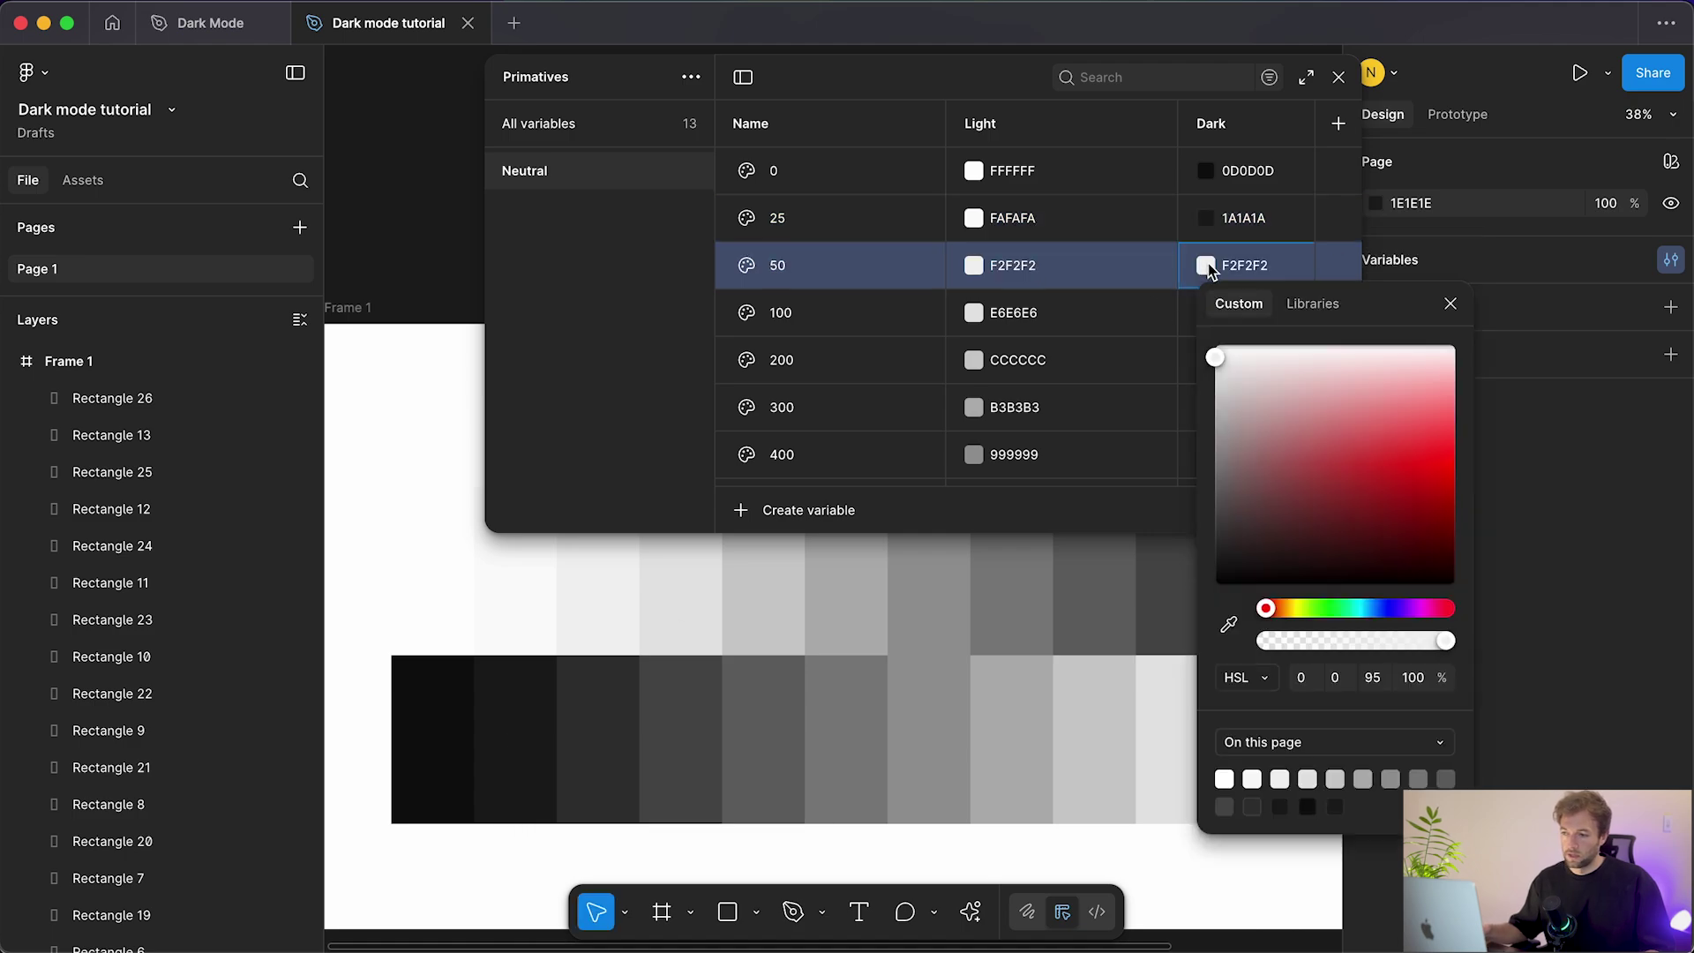
left_click(1228, 621)
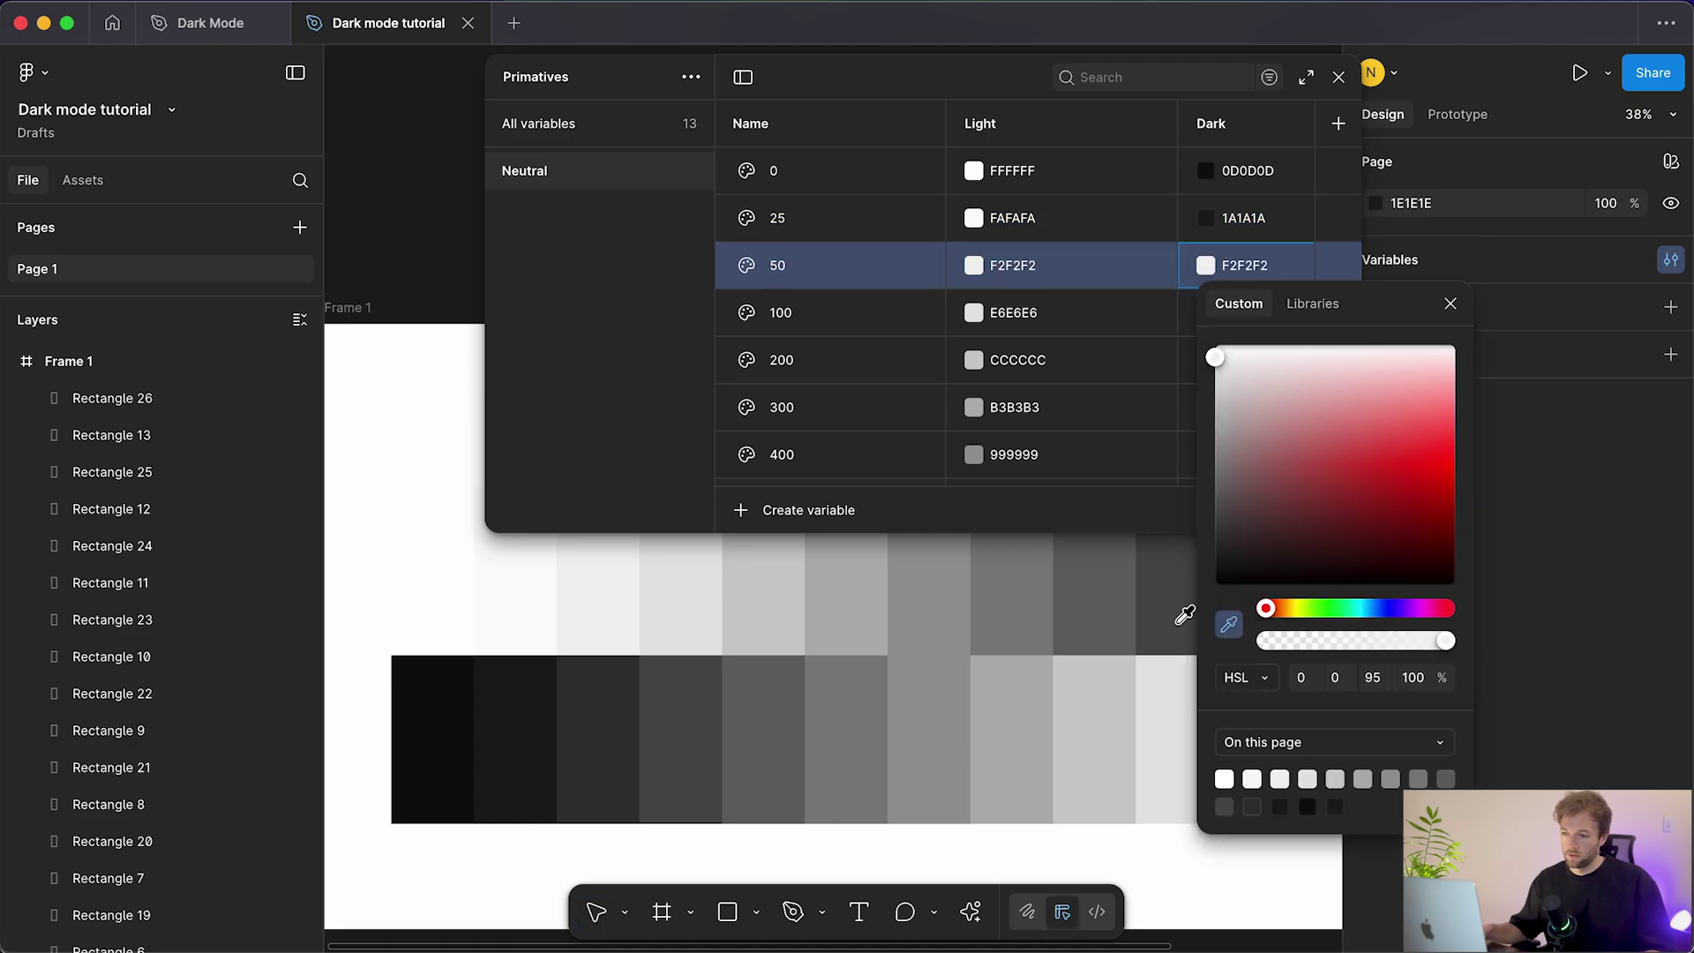
left_click(616, 730)
key("Escape")
Step: Sample variable 100's Dark color, 4D4D4D, from the fourth swatch of the dark-to-light row and open variable 200's Dark color
left_click(1205, 313)
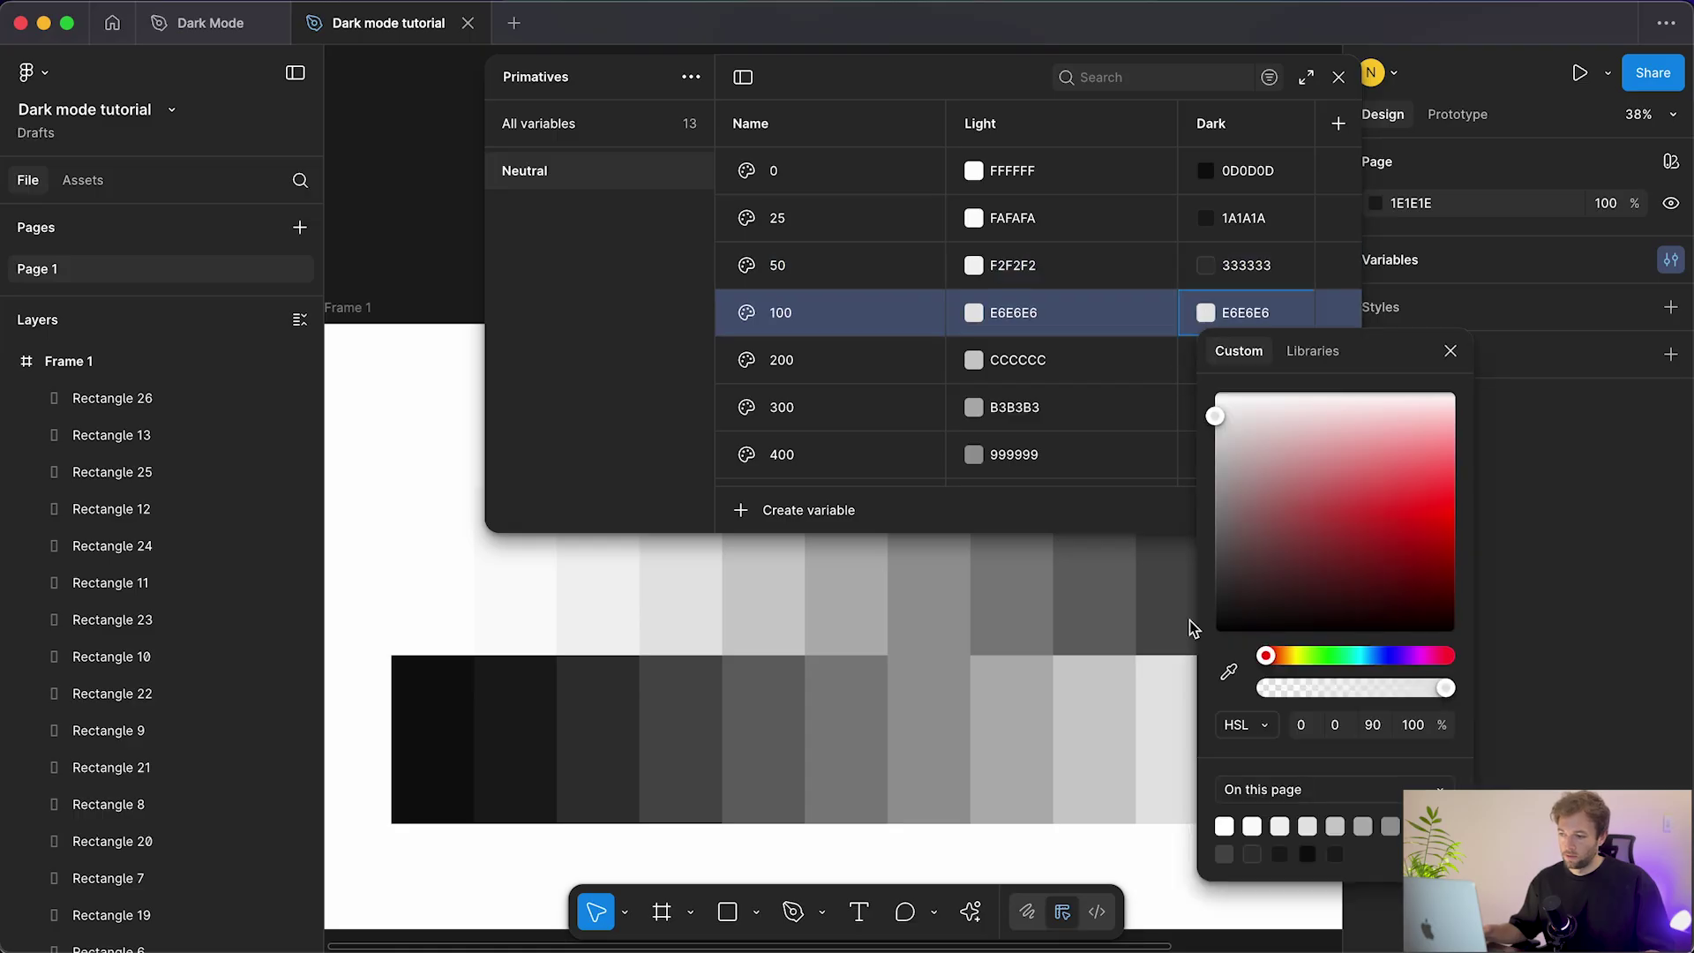
left_click(1228, 673)
left_click(694, 747)
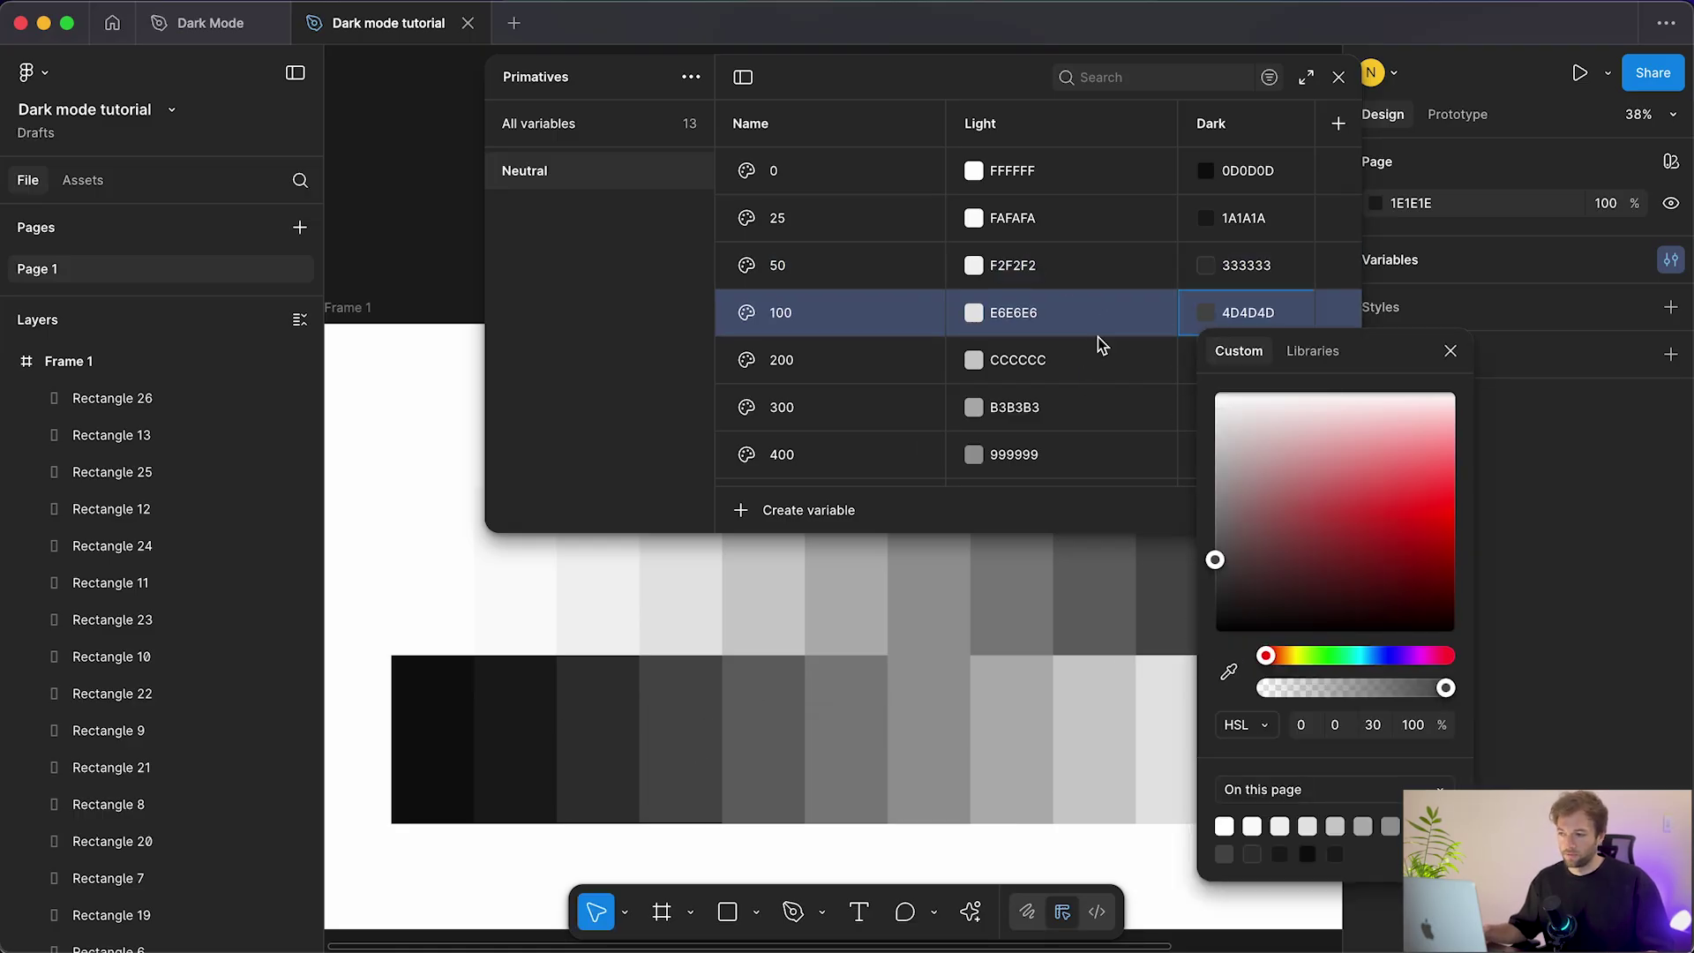
key("Escape")
left_click(1205, 360)
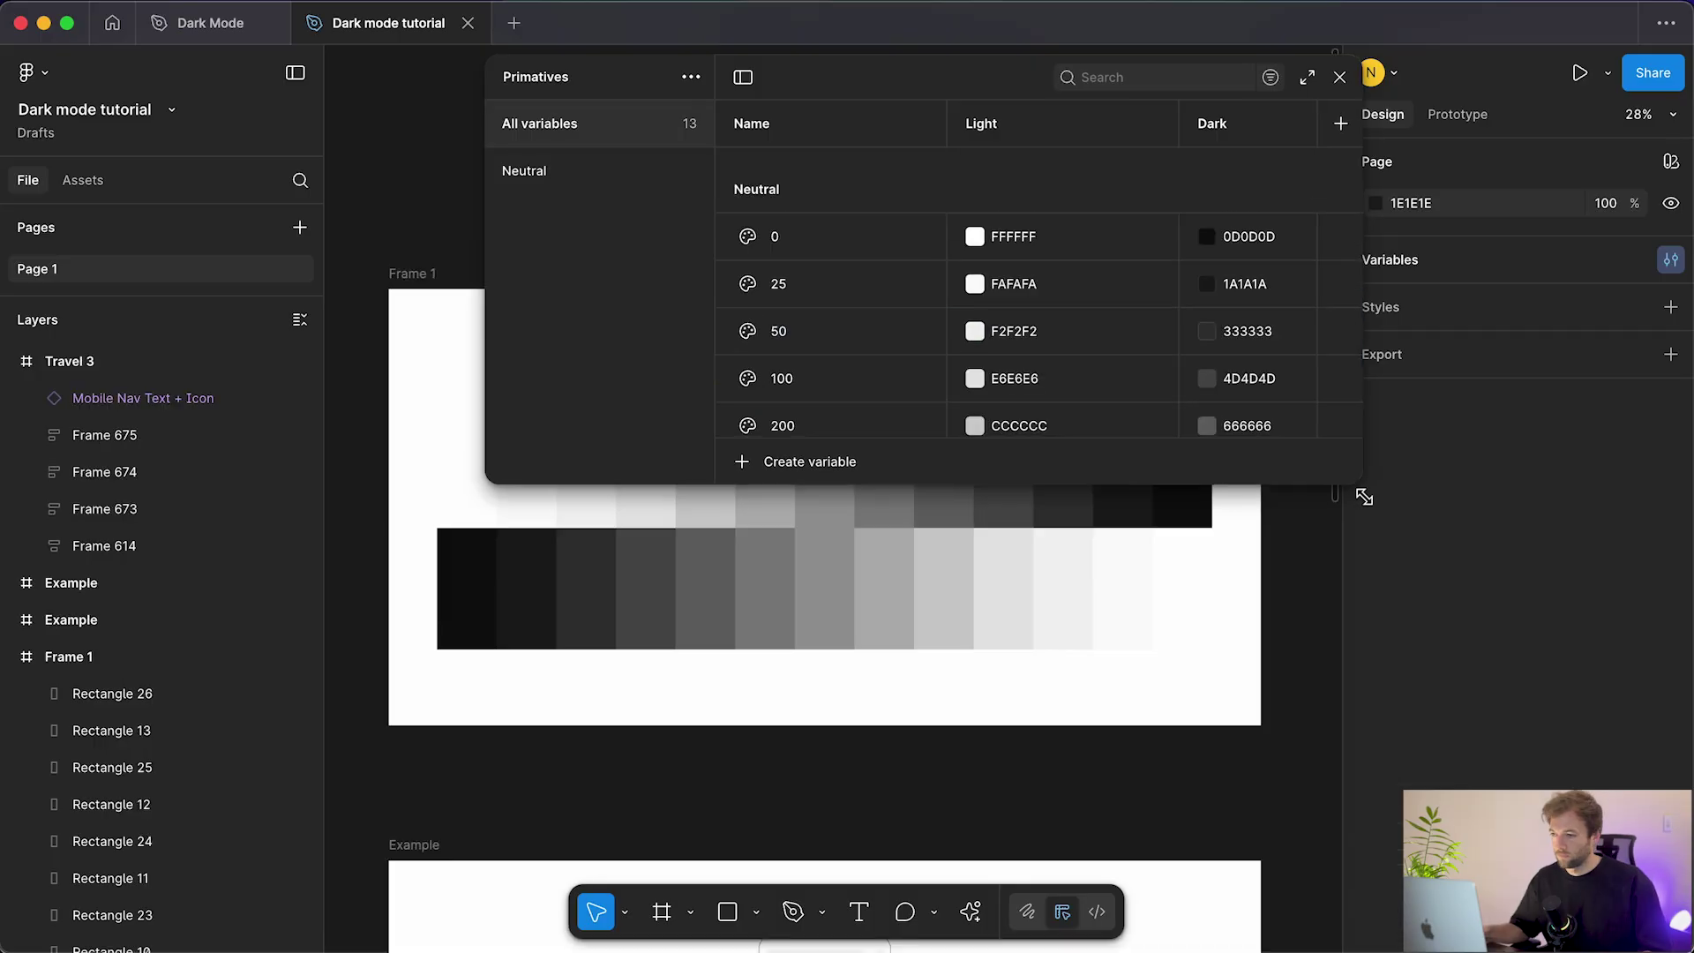
Step: Enlarge the variables window, review the Light and Dark values of the whole Neutral group, and close the window
left_click_drag(1359, 481, 1387, 698)
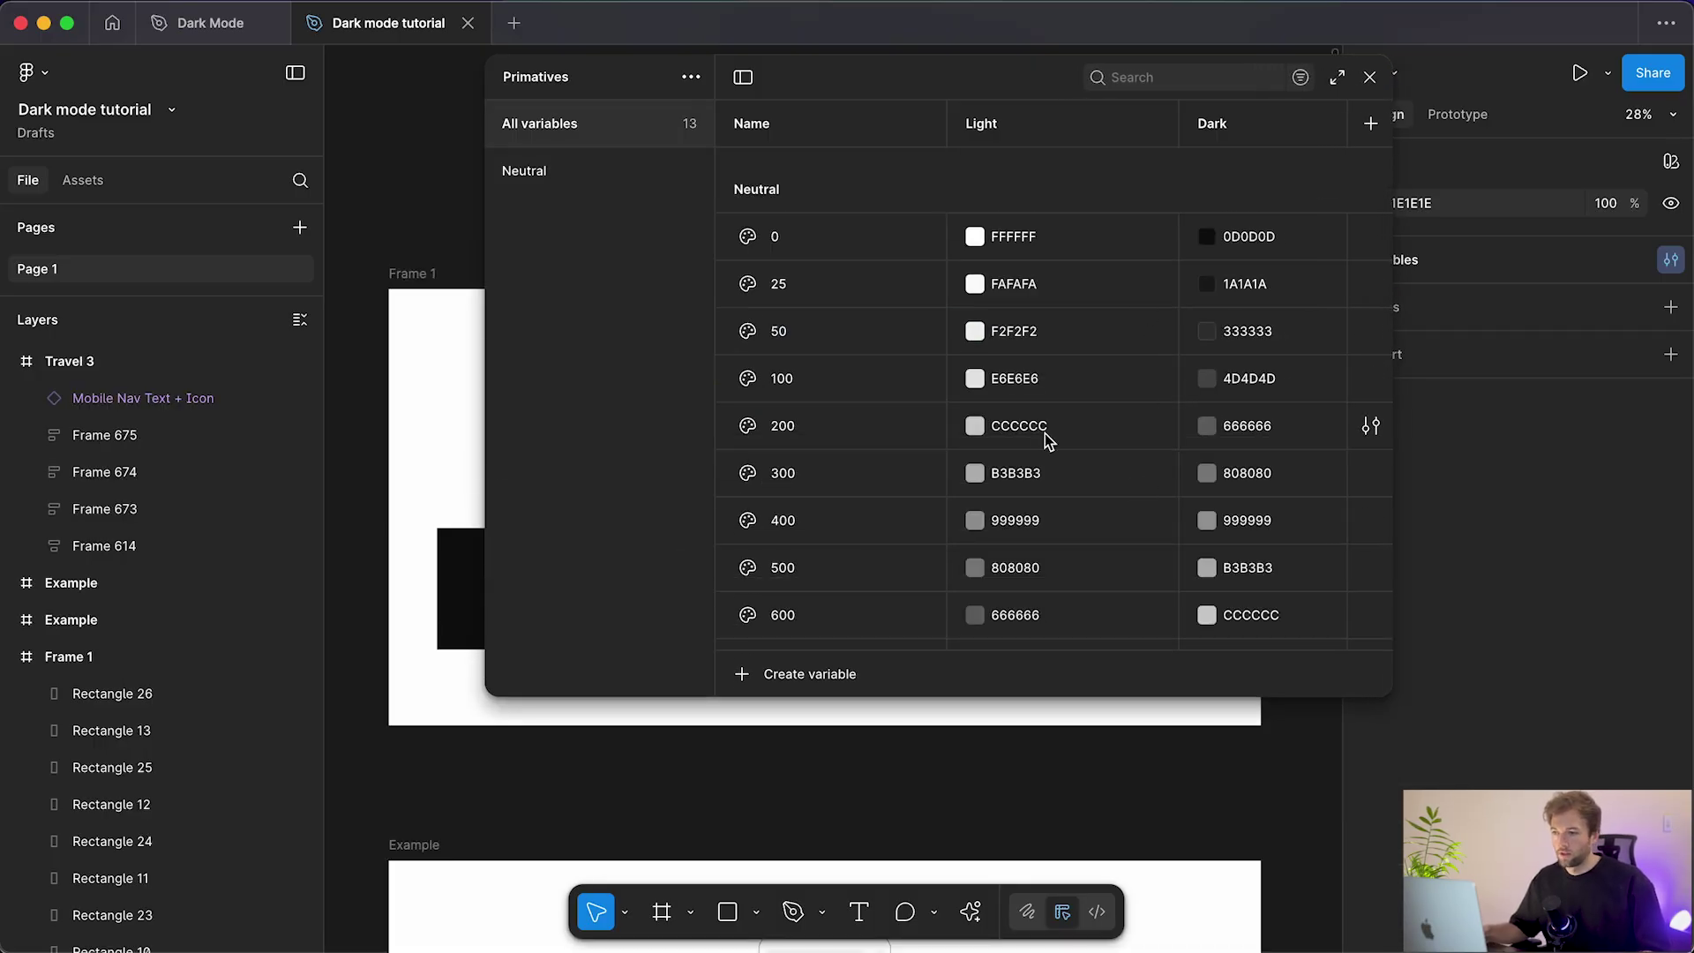
scroll(1045, 433, "down", 3)
scroll(1045, 432, "up", 3)
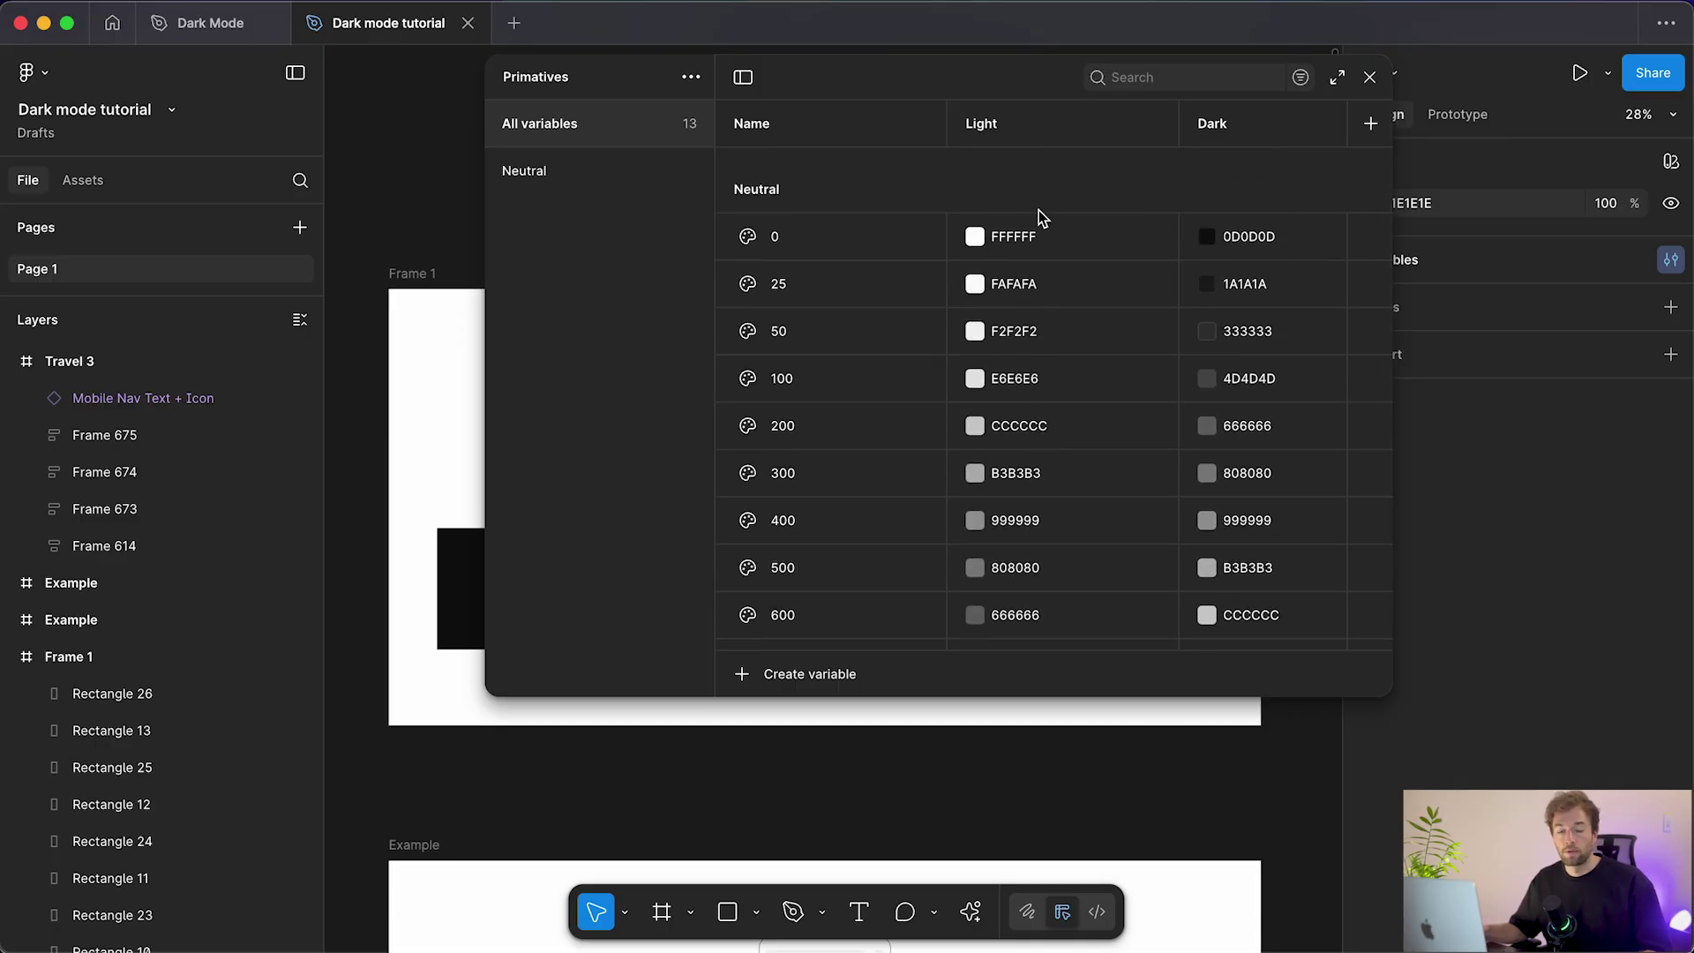
scroll(1064, 293, "down", 4)
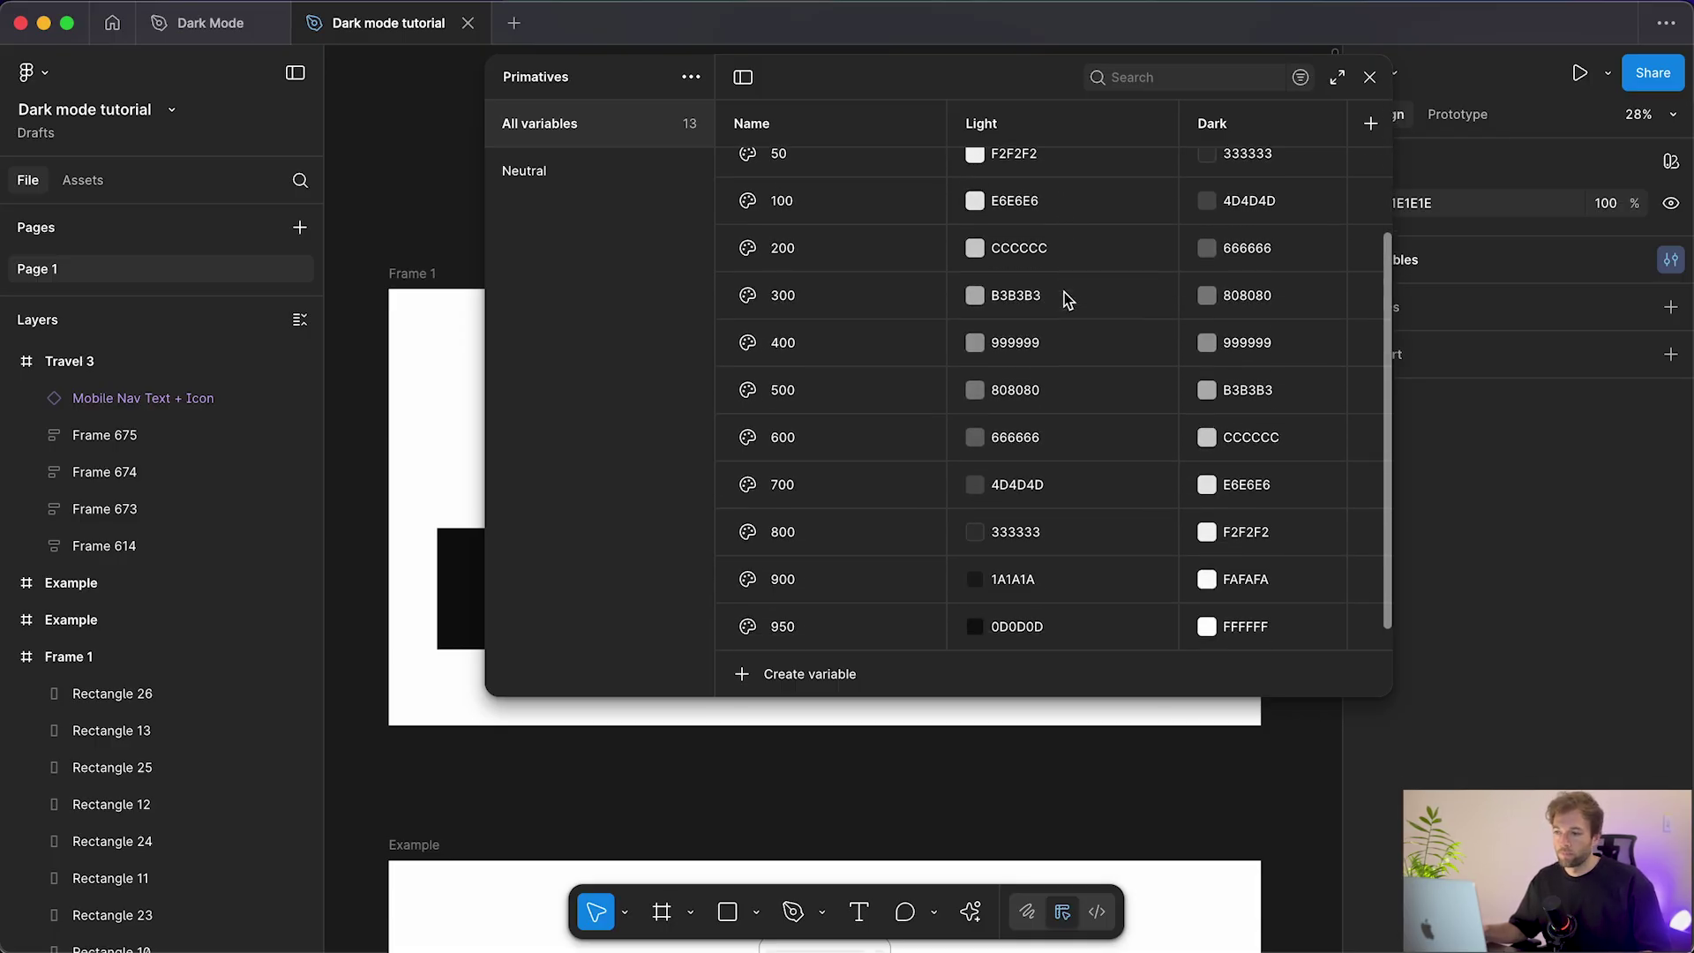
scroll(1063, 295, "up", 4)
left_click(1370, 77)
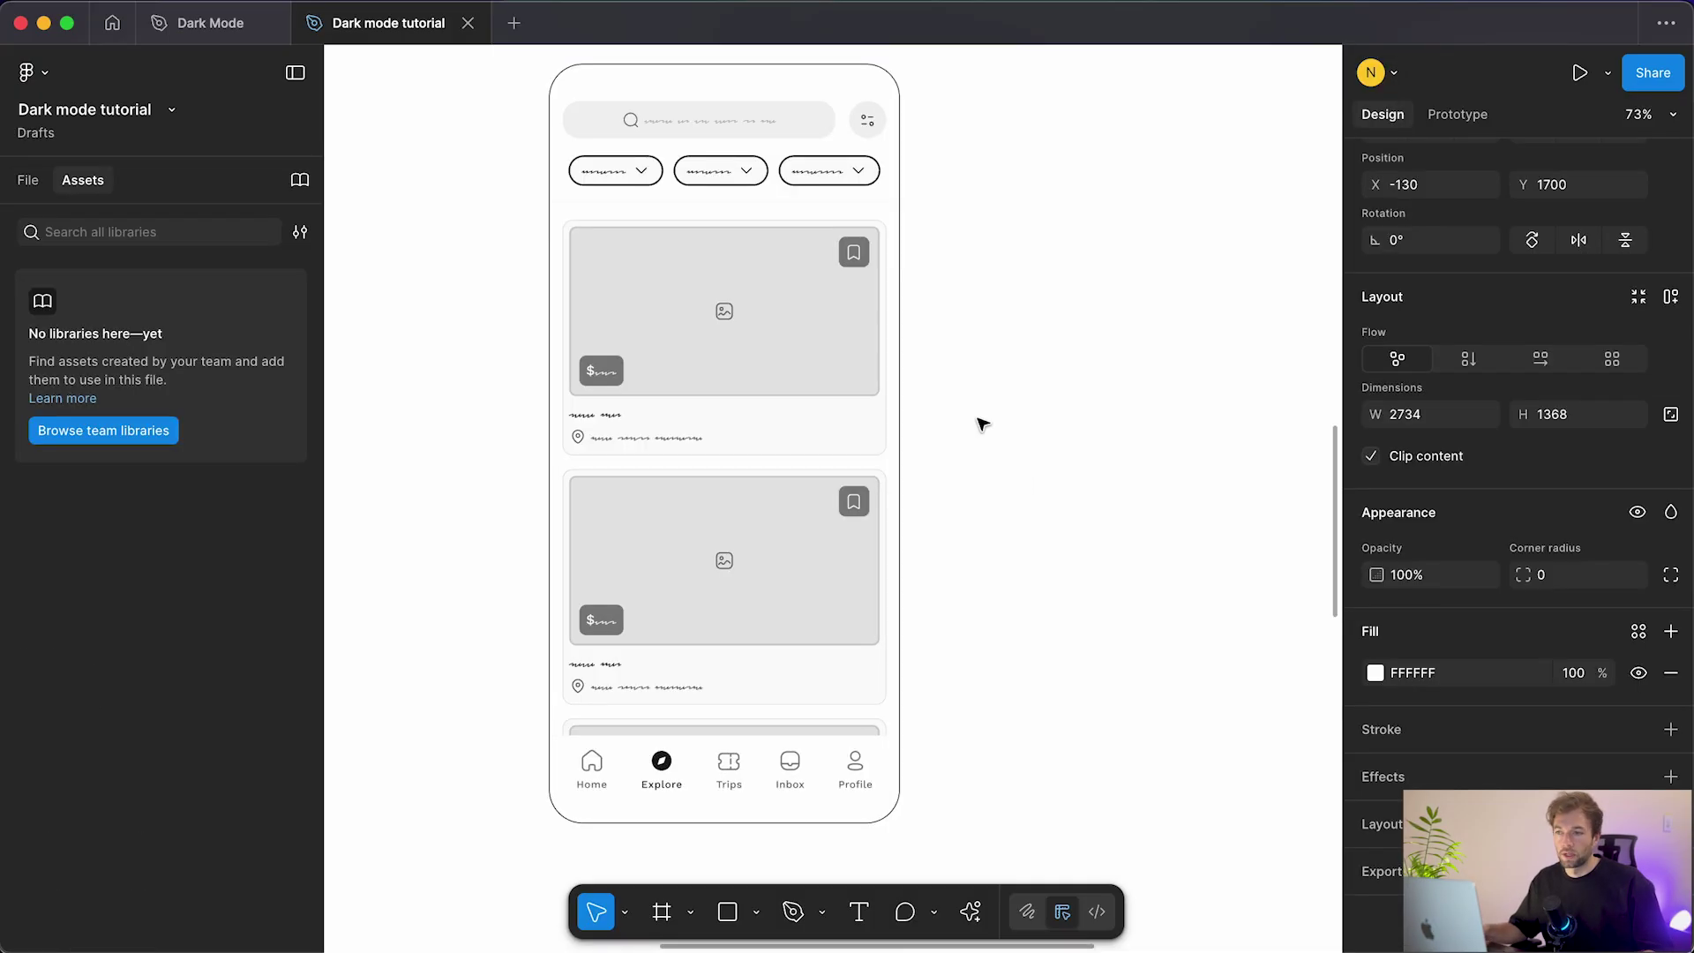
Step: Apply the Neutral/50 variable to the fill of the search bar in the phone mockup, and deselect it
left_click(809, 128)
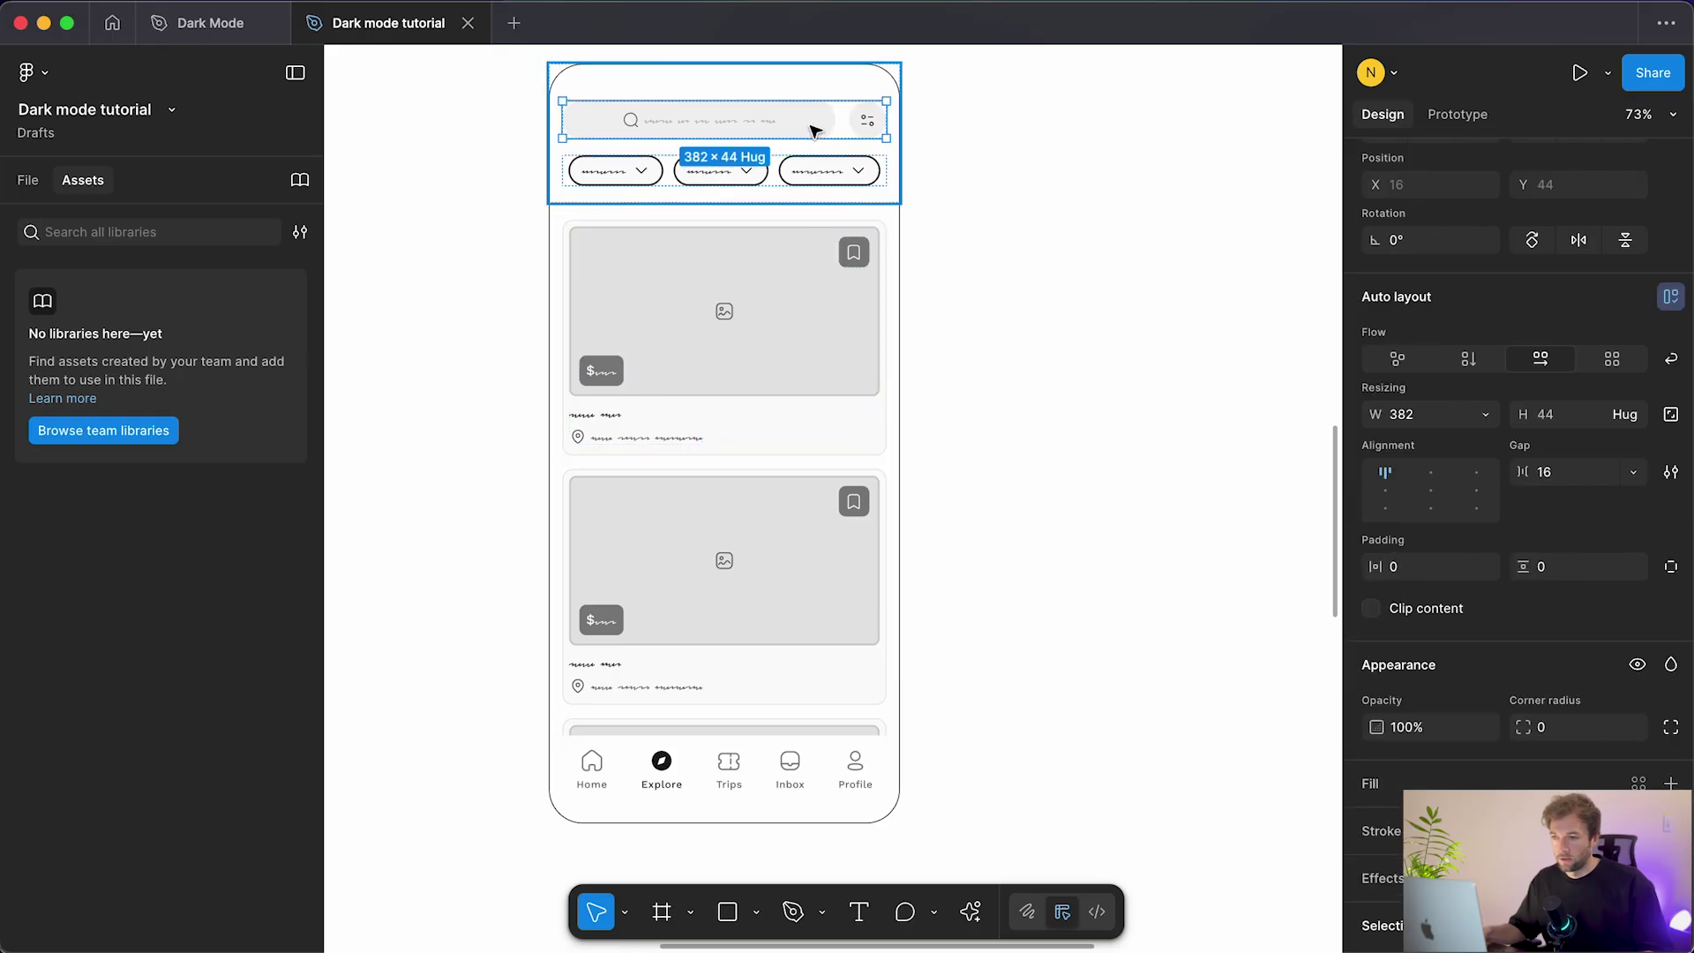
left_click(809, 126)
scroll(1377, 644, "down", 3)
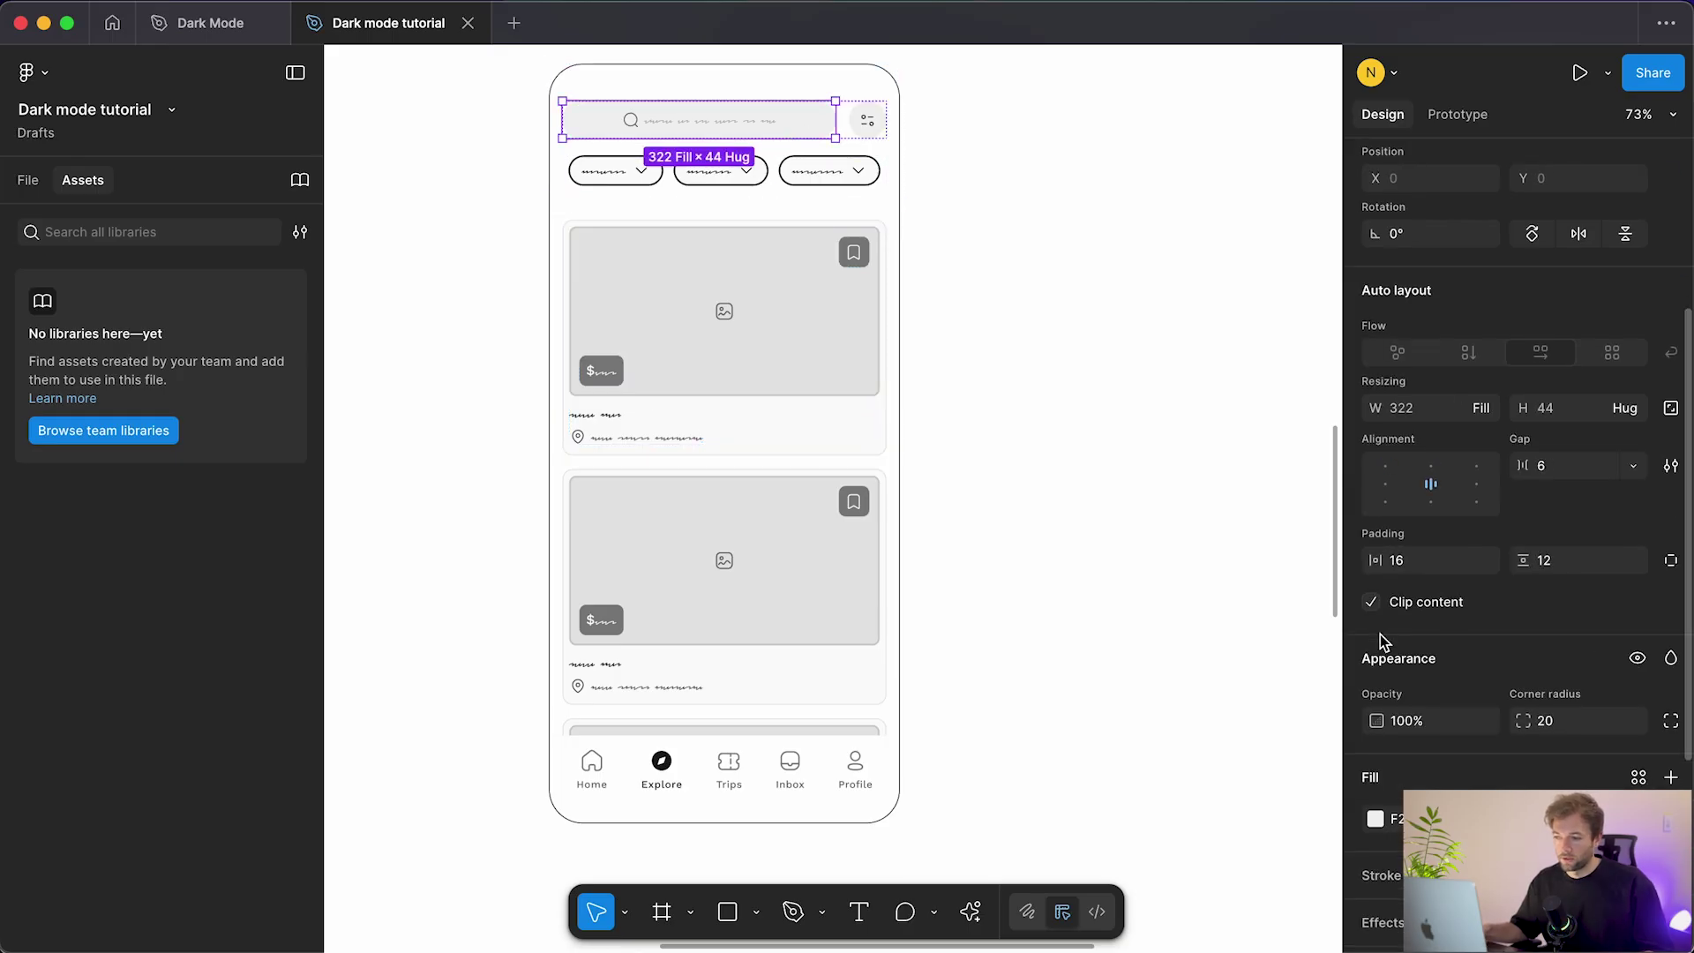
left_click(1375, 701)
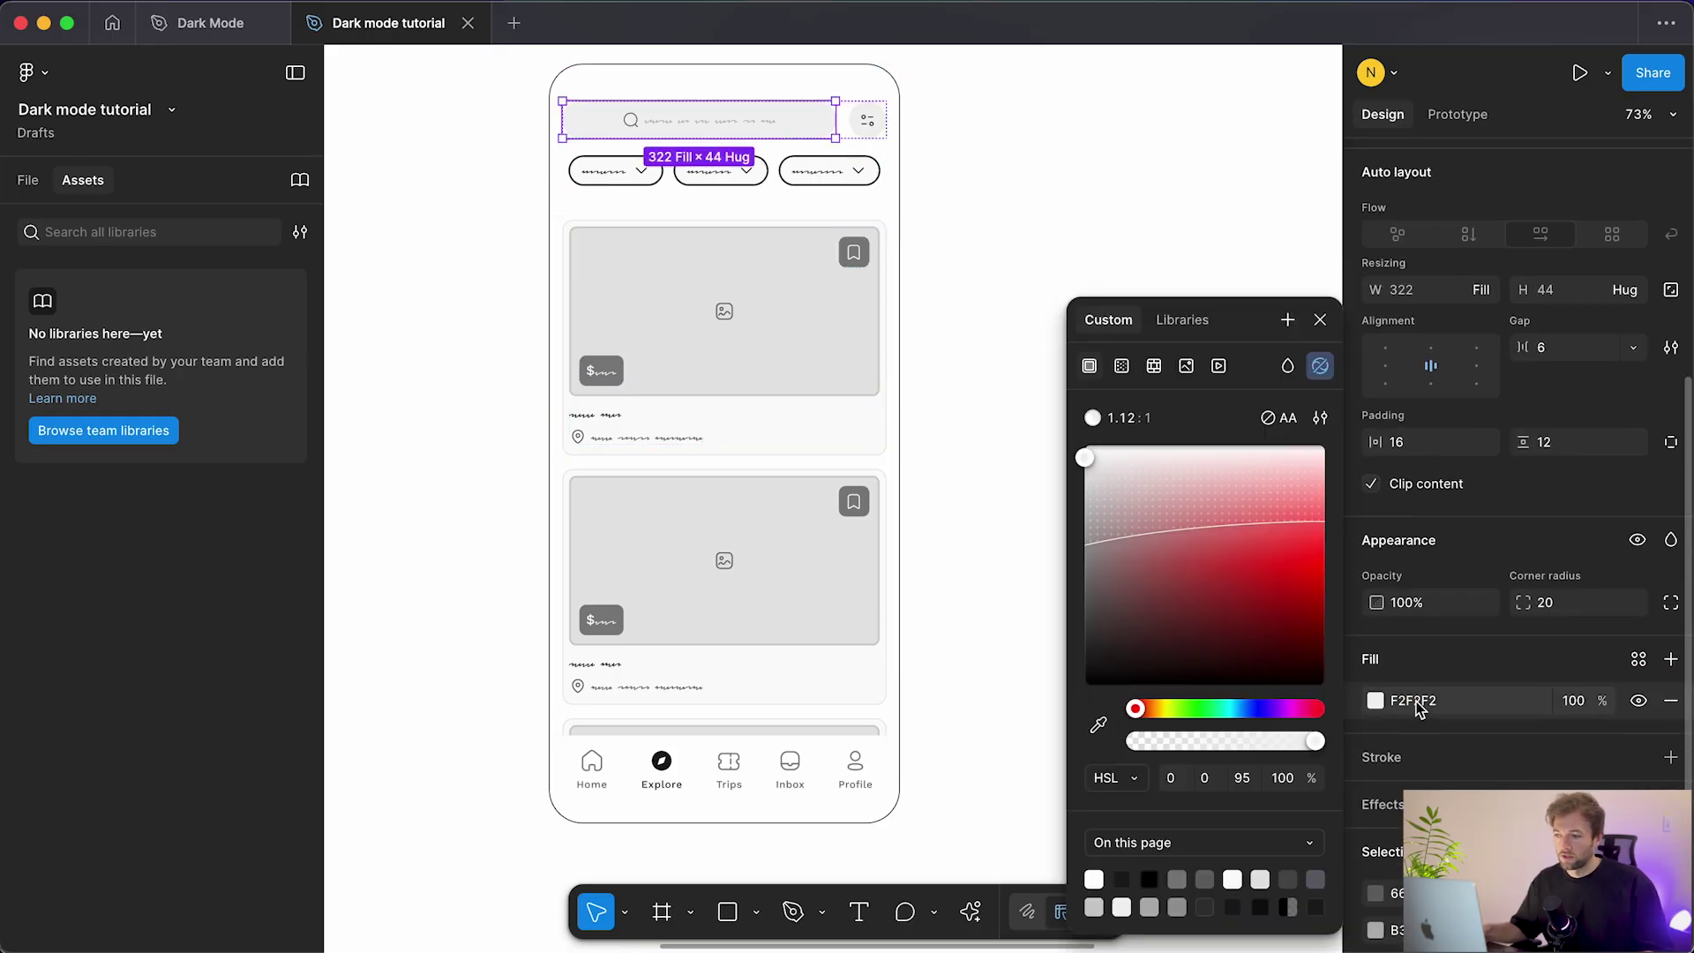
left_click(1189, 322)
scroll(1173, 587, "down", 1)
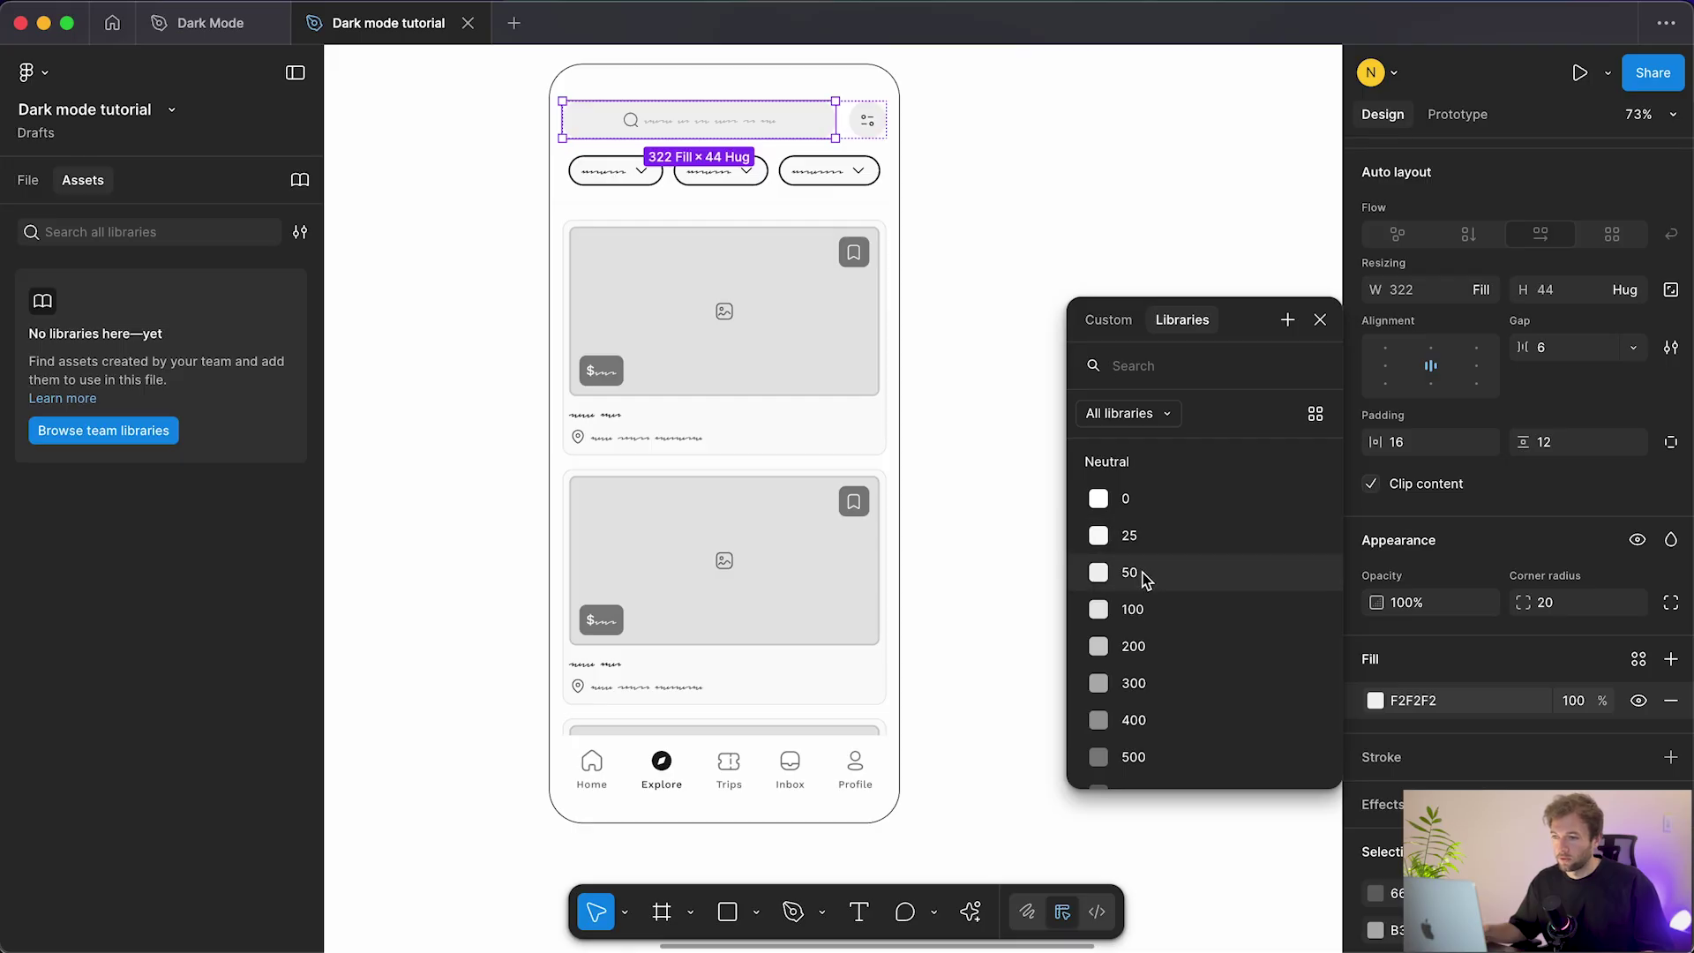
left_click(1129, 573)
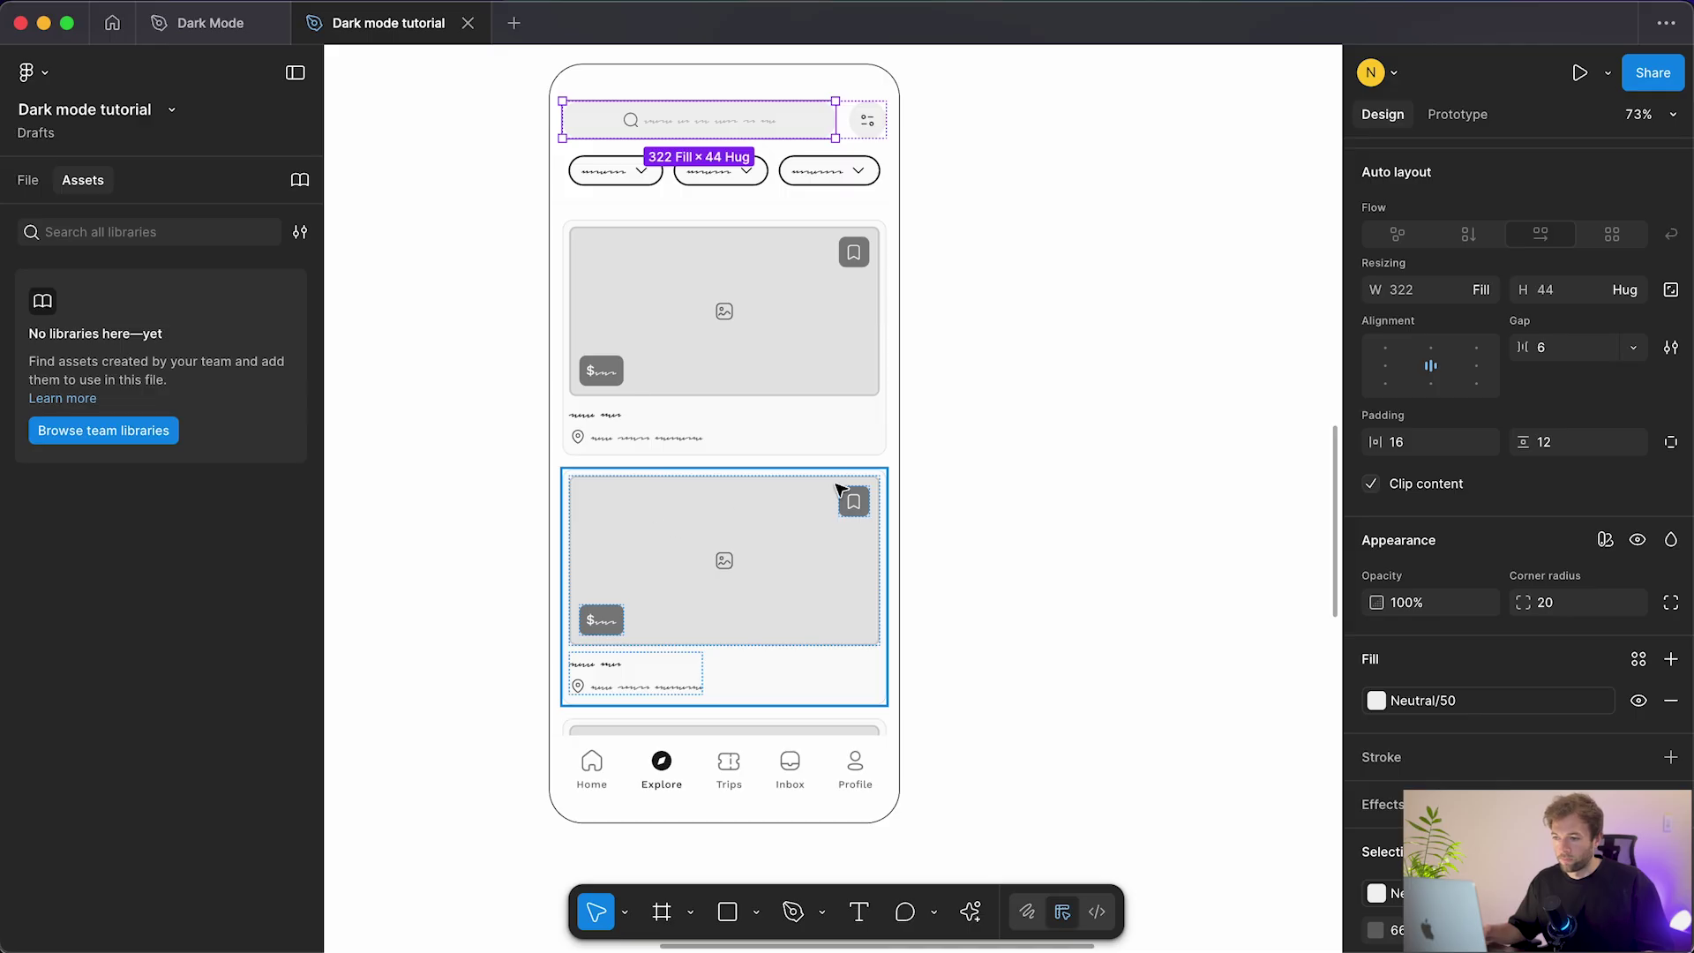
scroll(839, 485, "down", 1)
scroll(839, 488, "up", 2)
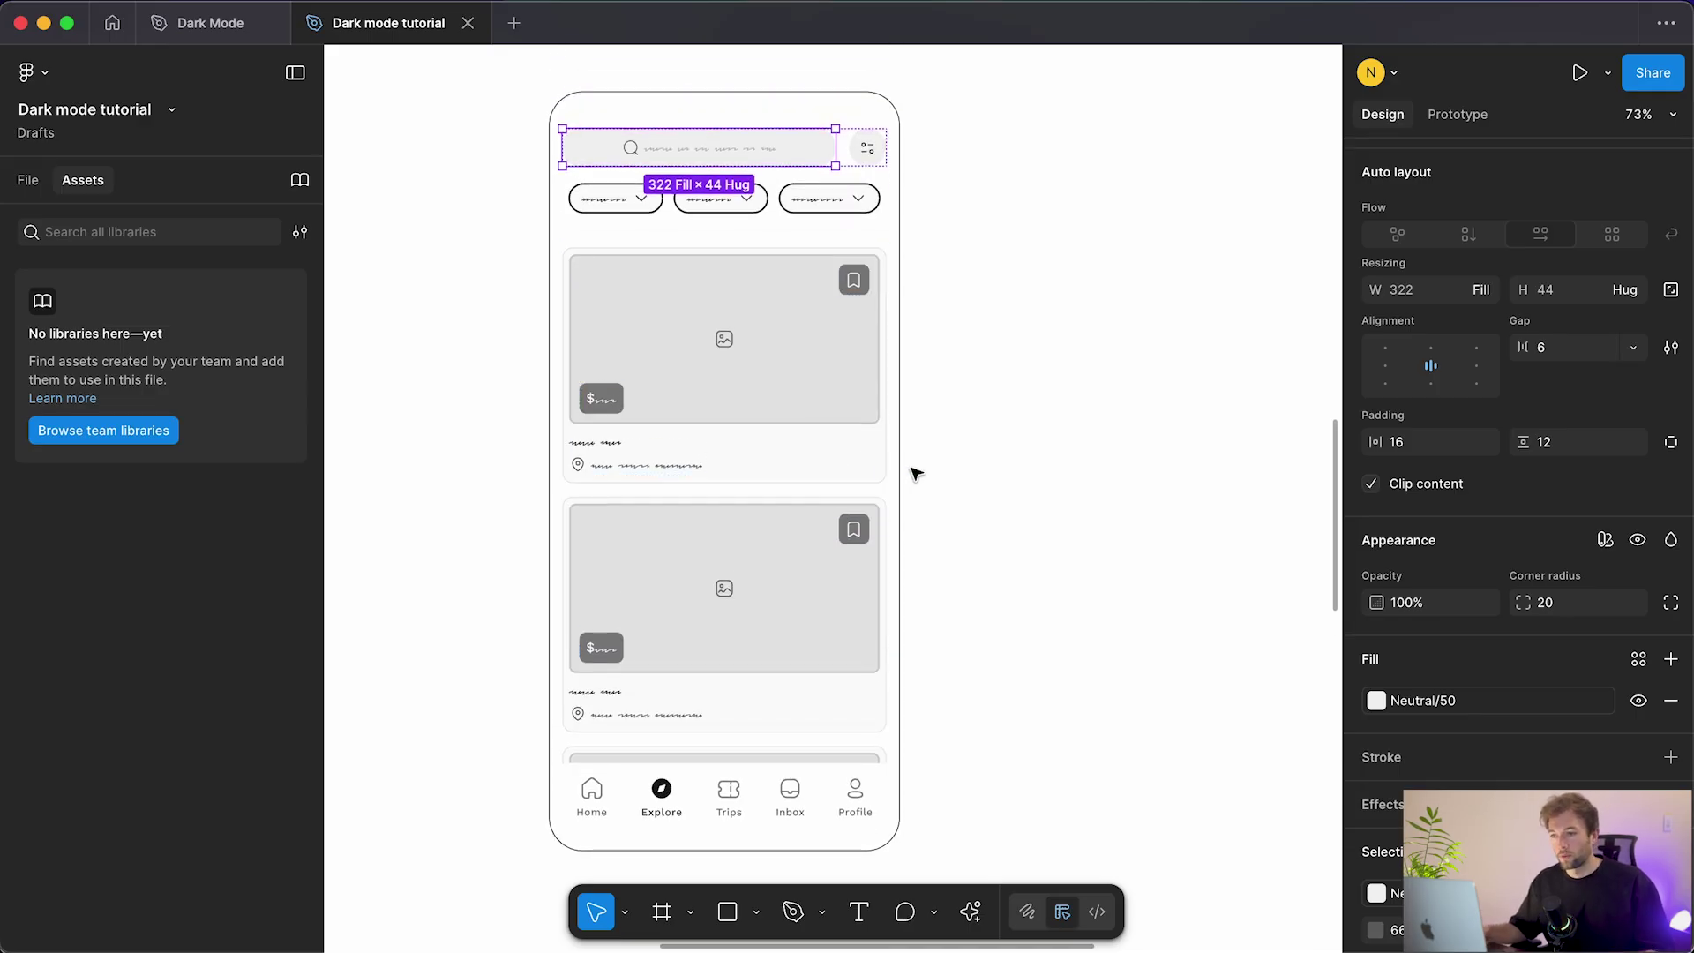
left_click(931, 485)
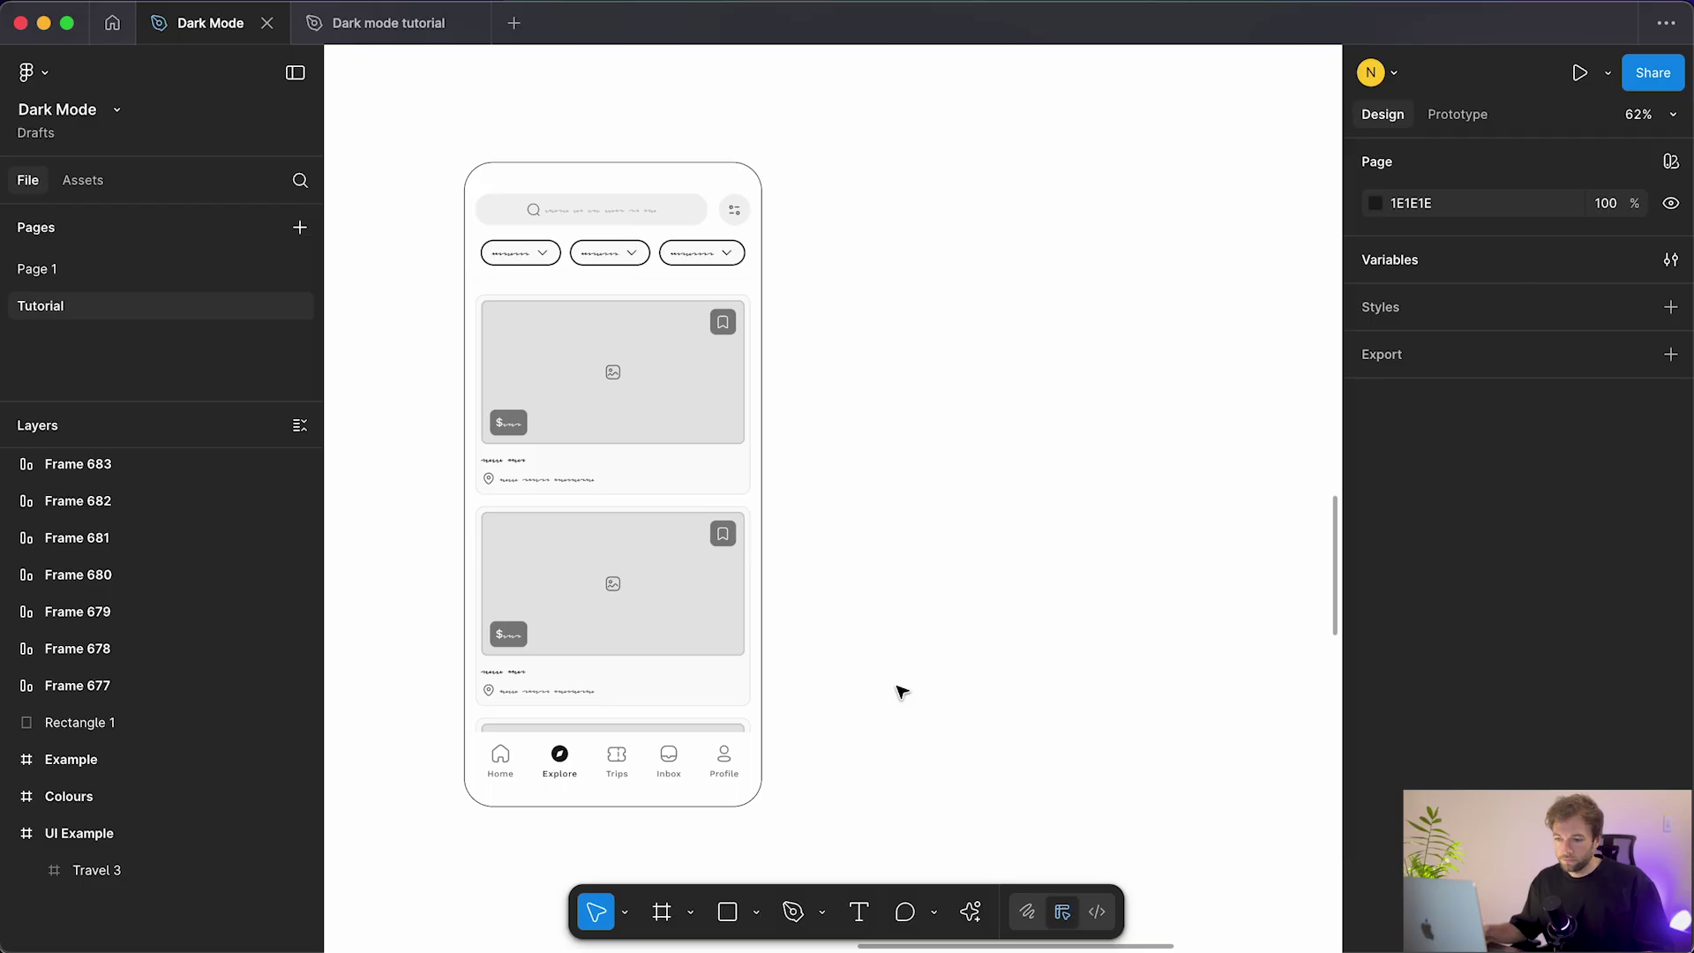
Step: Inspect which color variables the second card's image placeholder uses for its fill and stroke
scroll(900, 691, "down", 1)
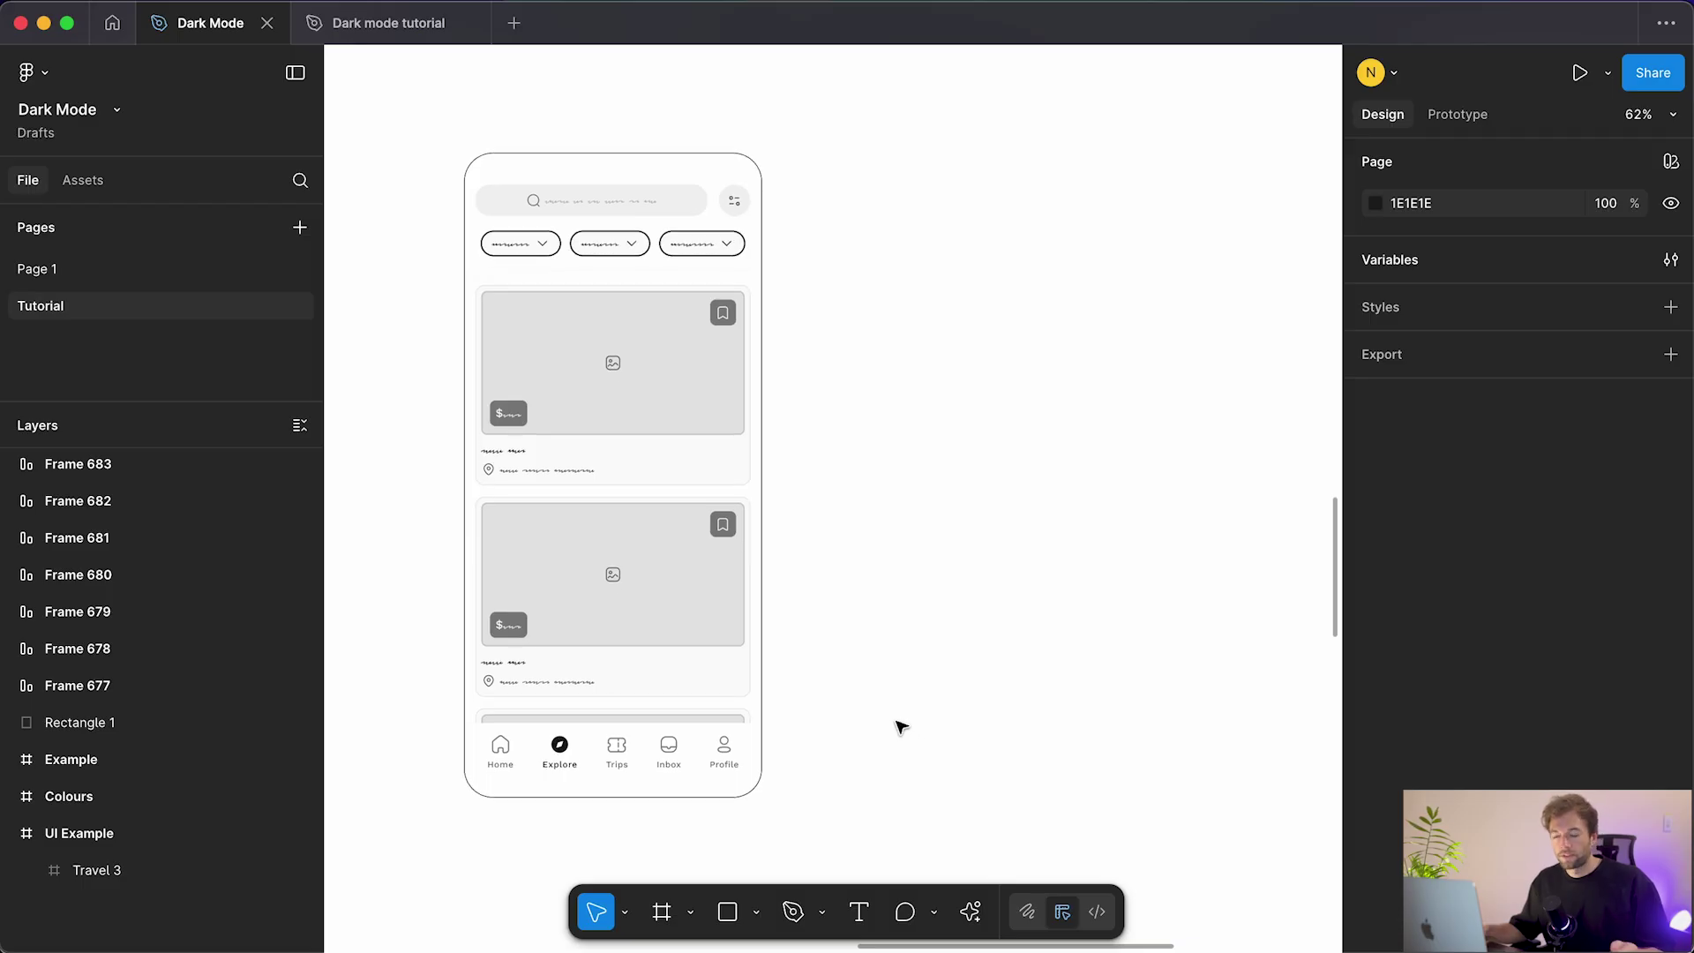
scroll(777, 525, "down", 1)
scroll(776, 525, "right", 1)
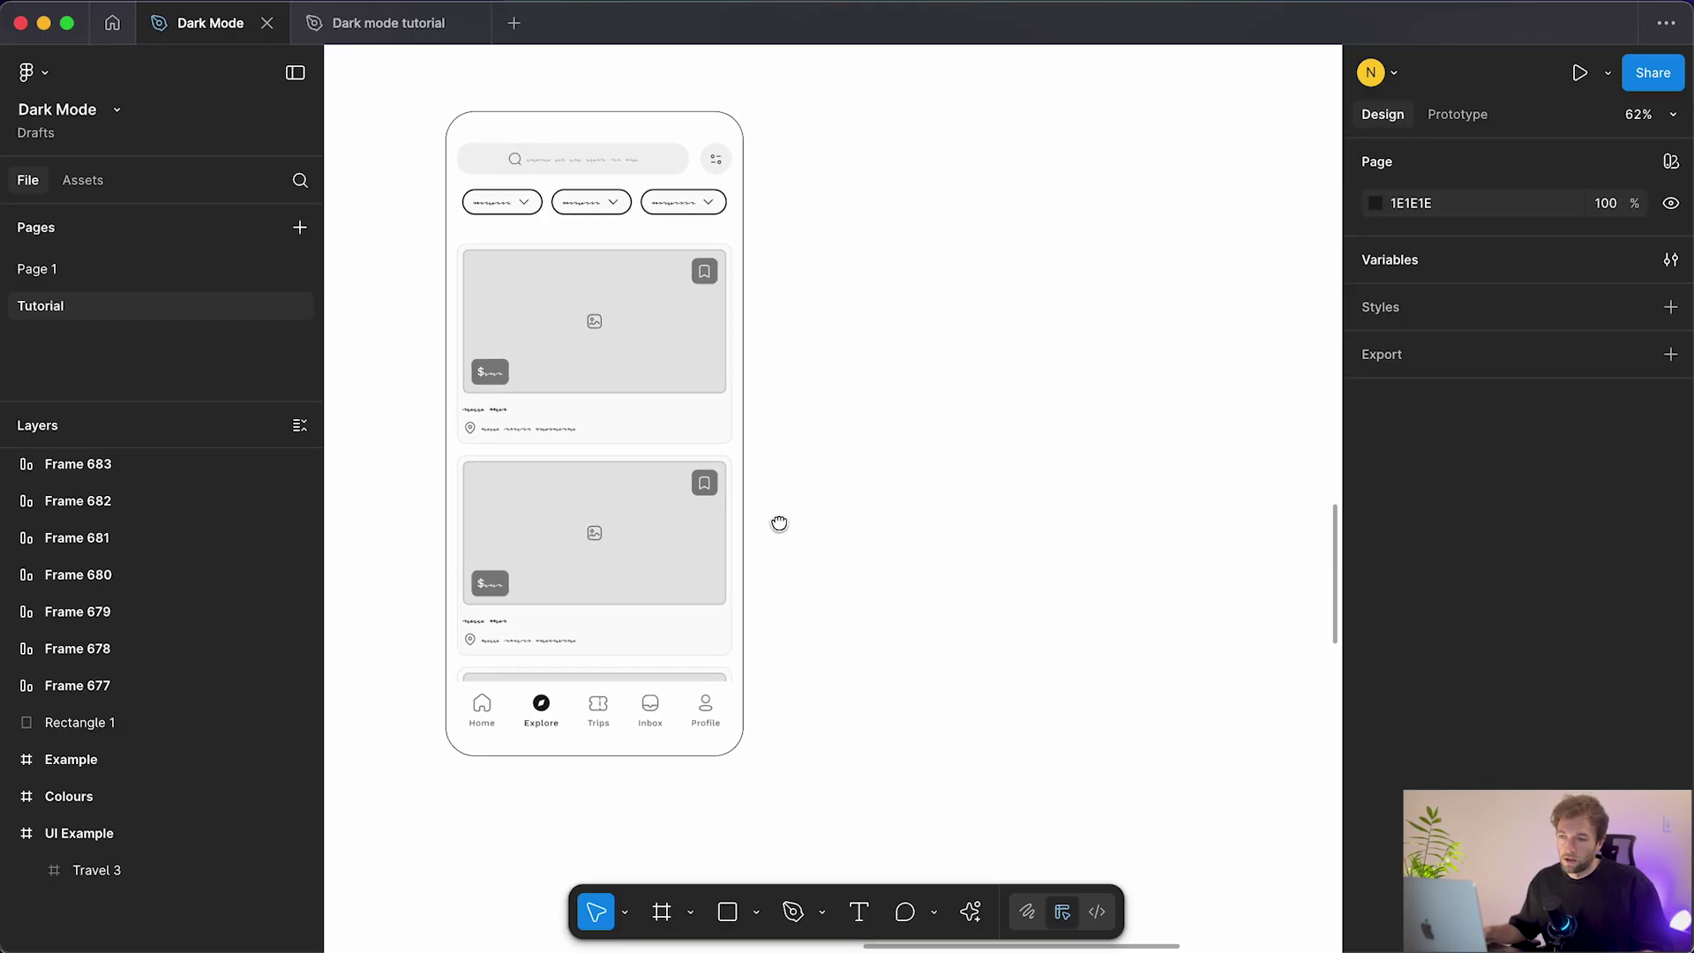
left_click(670, 598, "super")
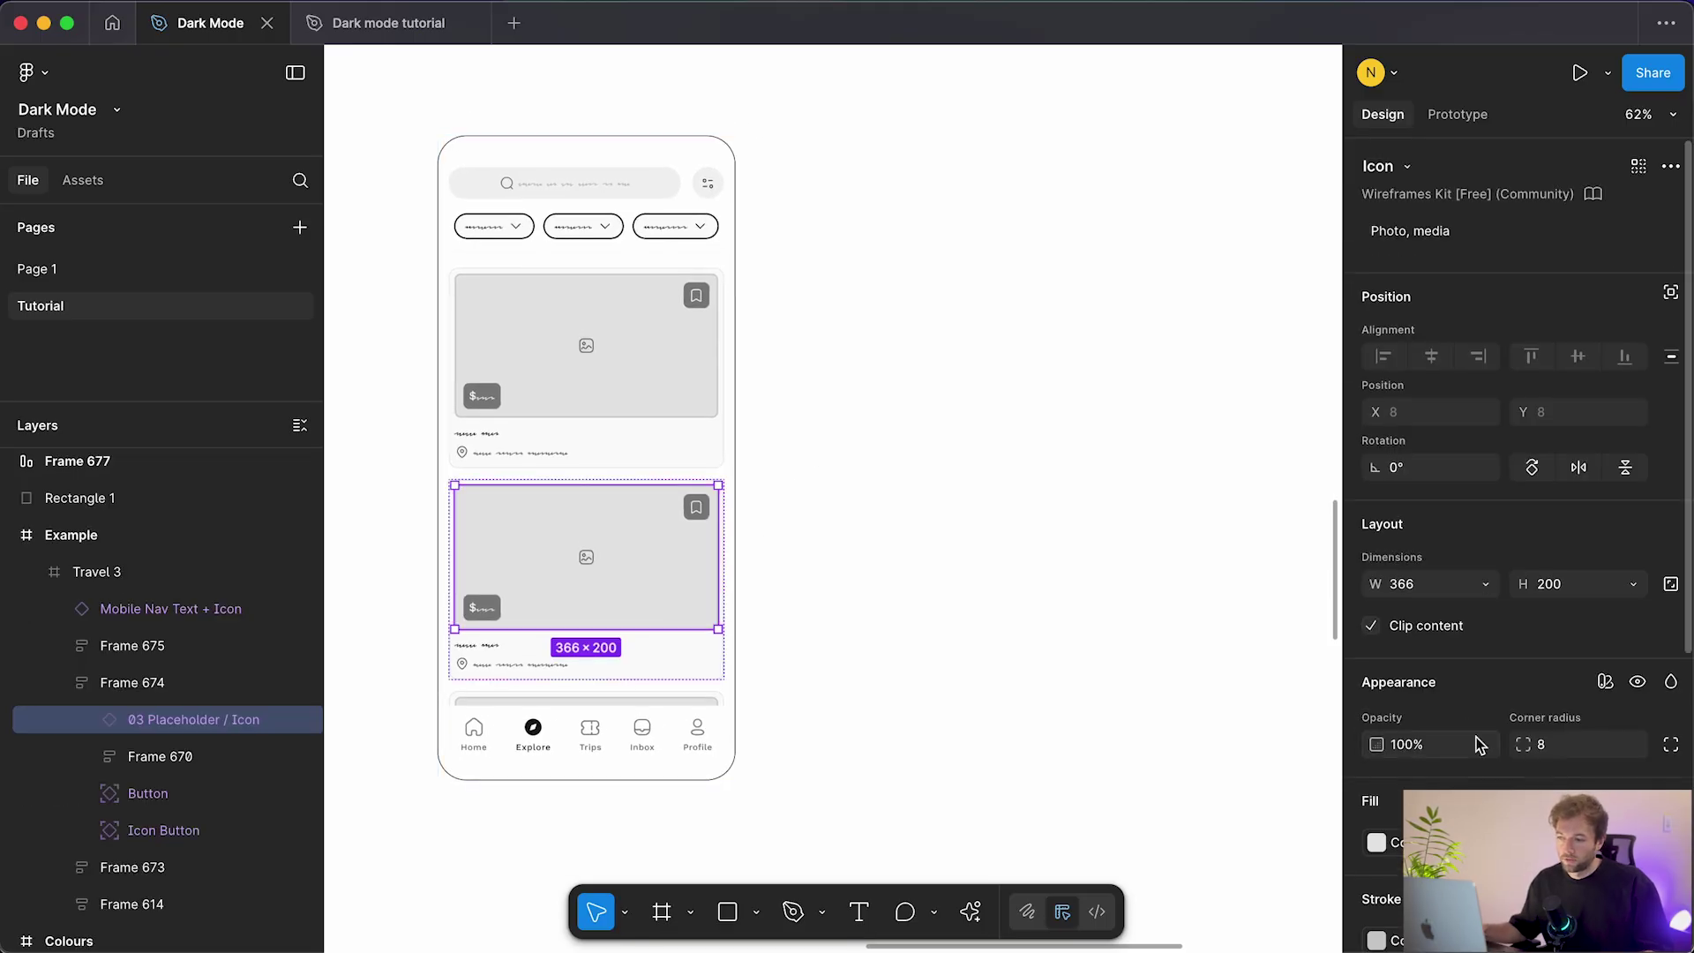
scroll(1476, 741, "down", 3)
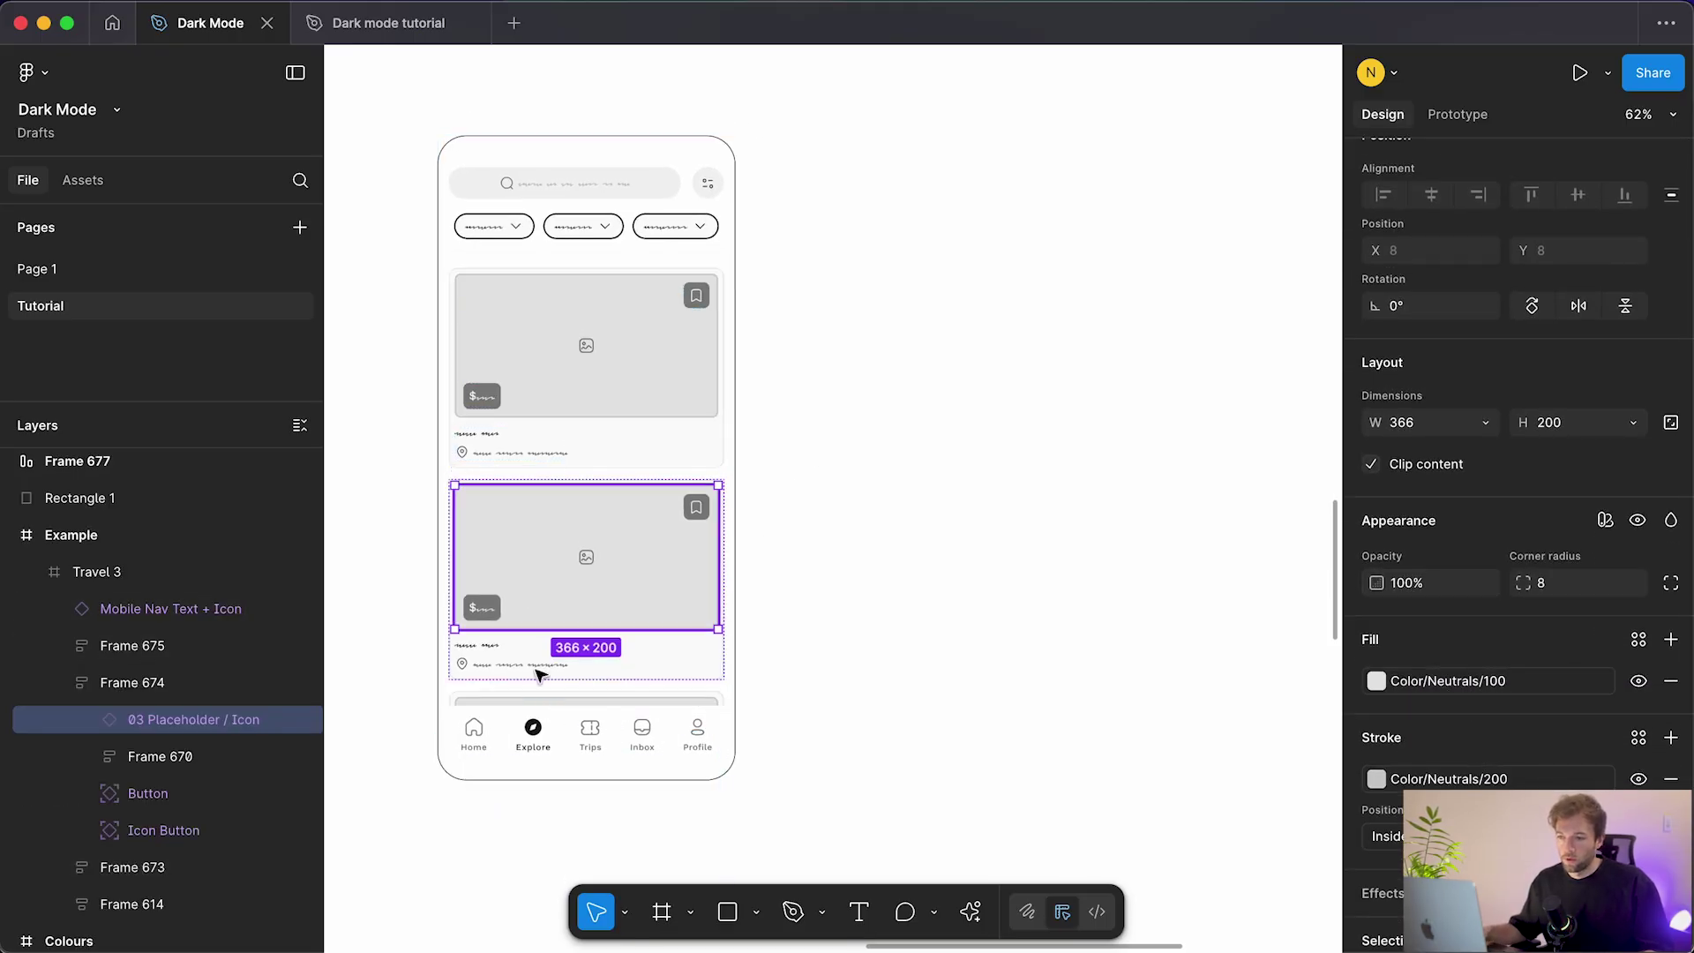
left_click(776, 533)
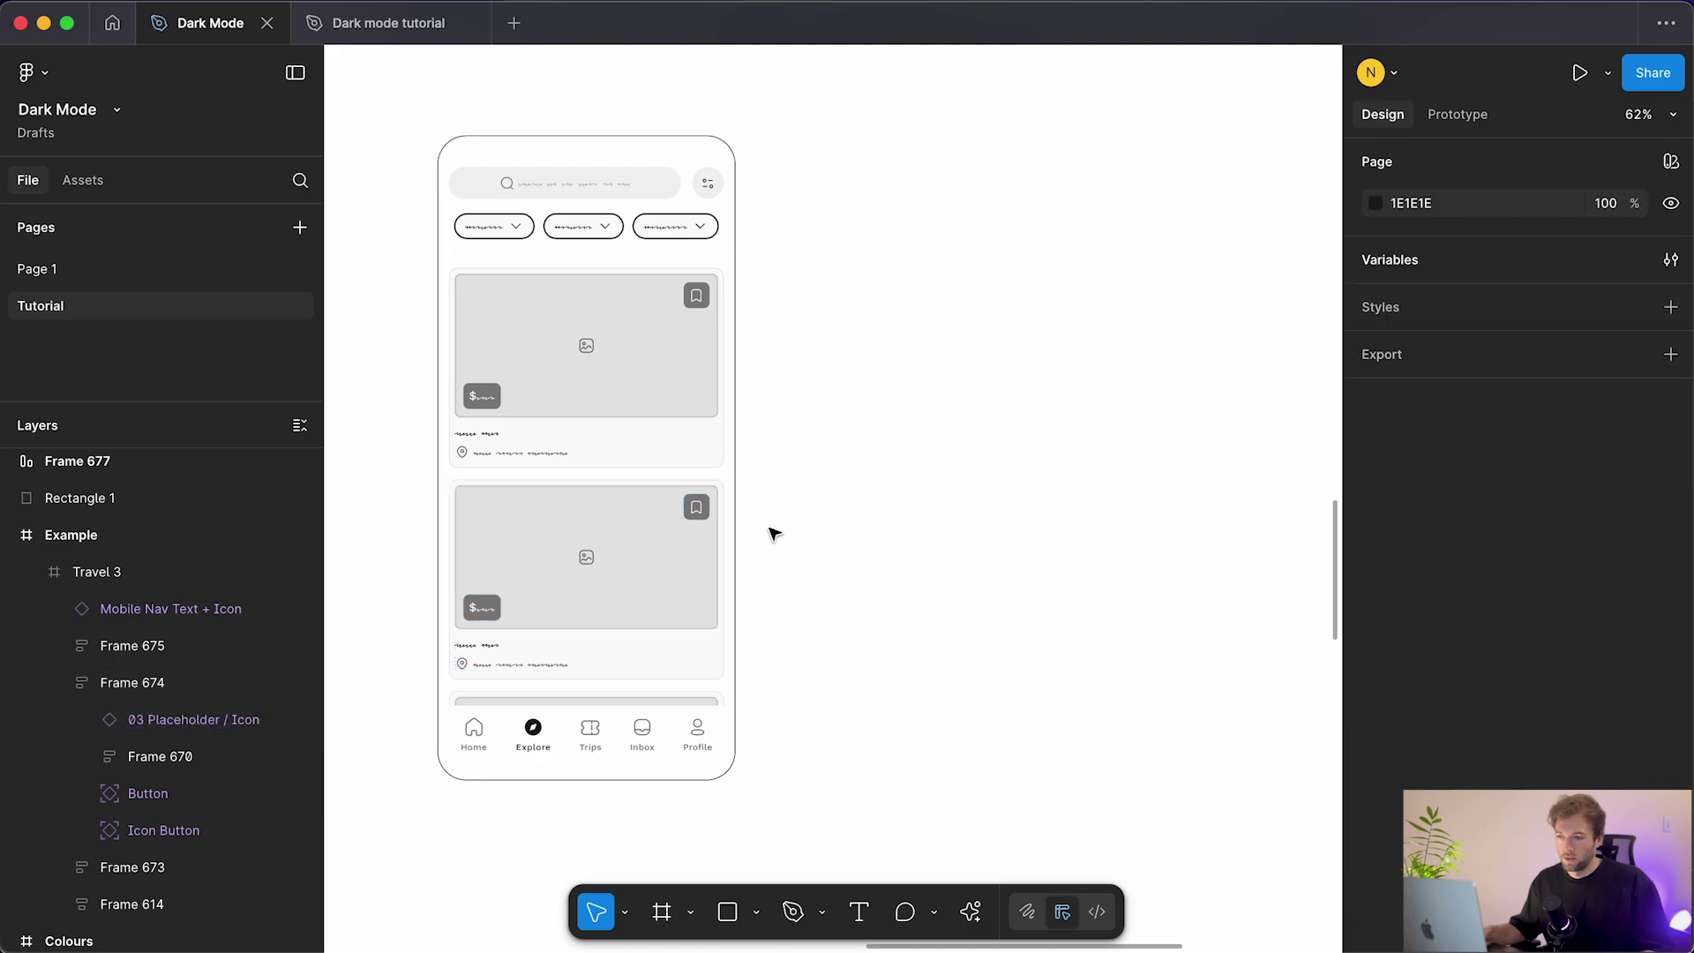
Step: Duplicate the Travel 3 phone frame beside the original at X 1440, Y 294
left_click_drag(819, 580, 797, 577)
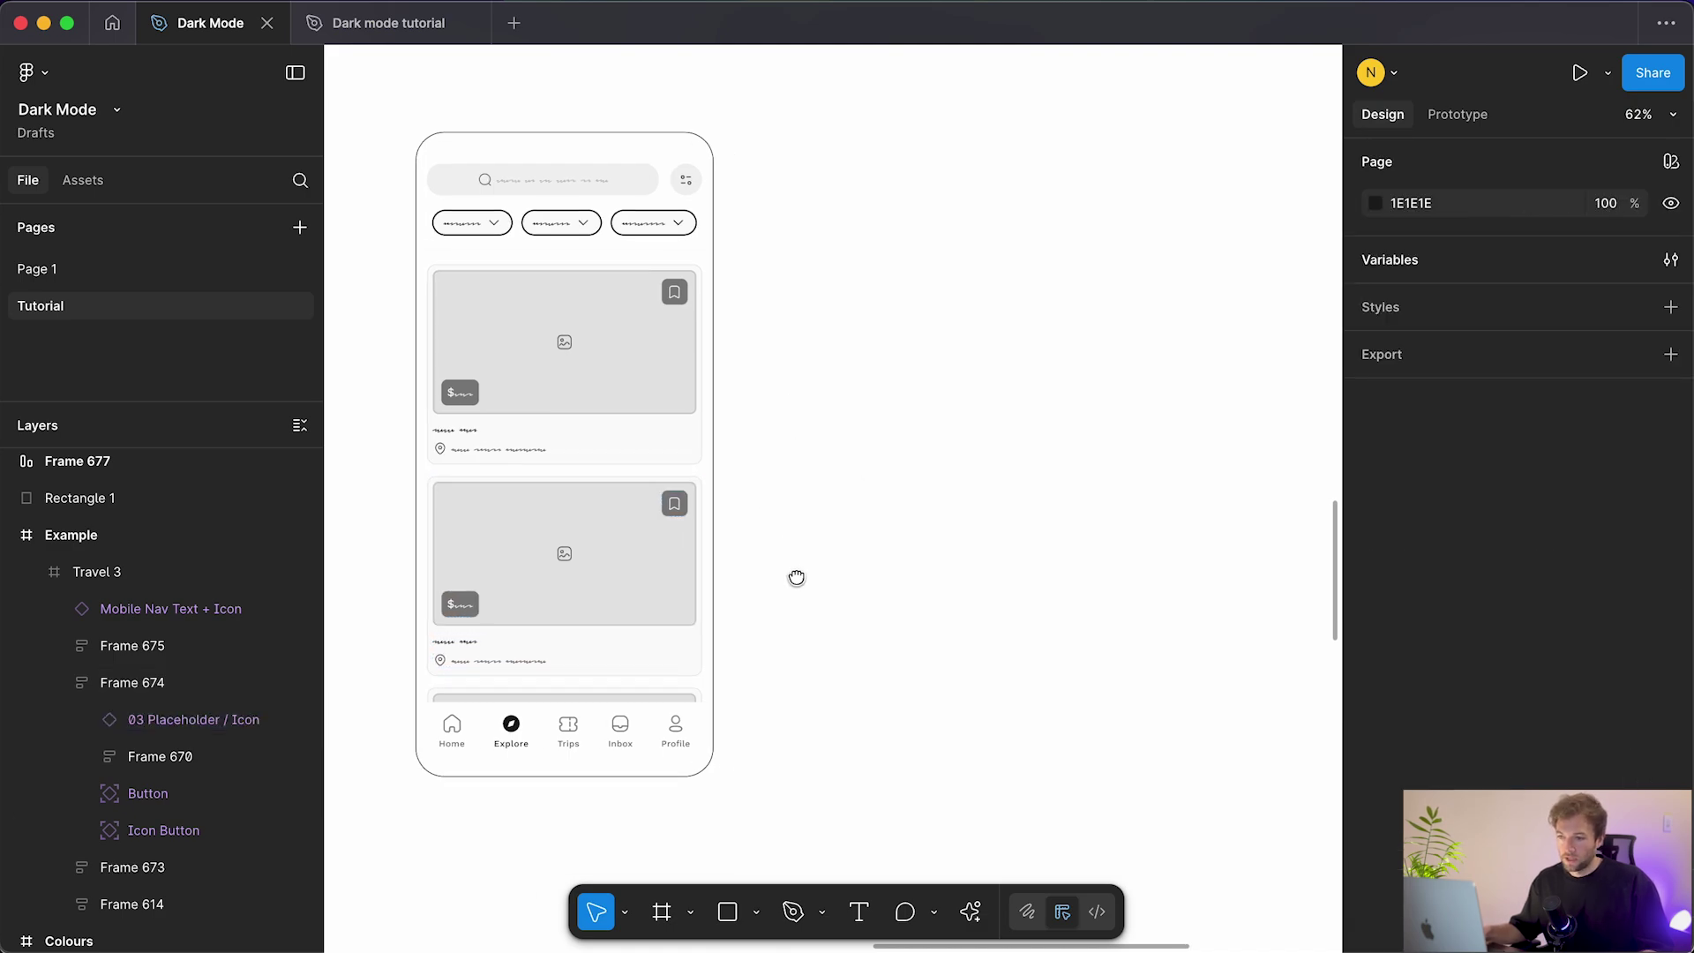
left_click(571, 469)
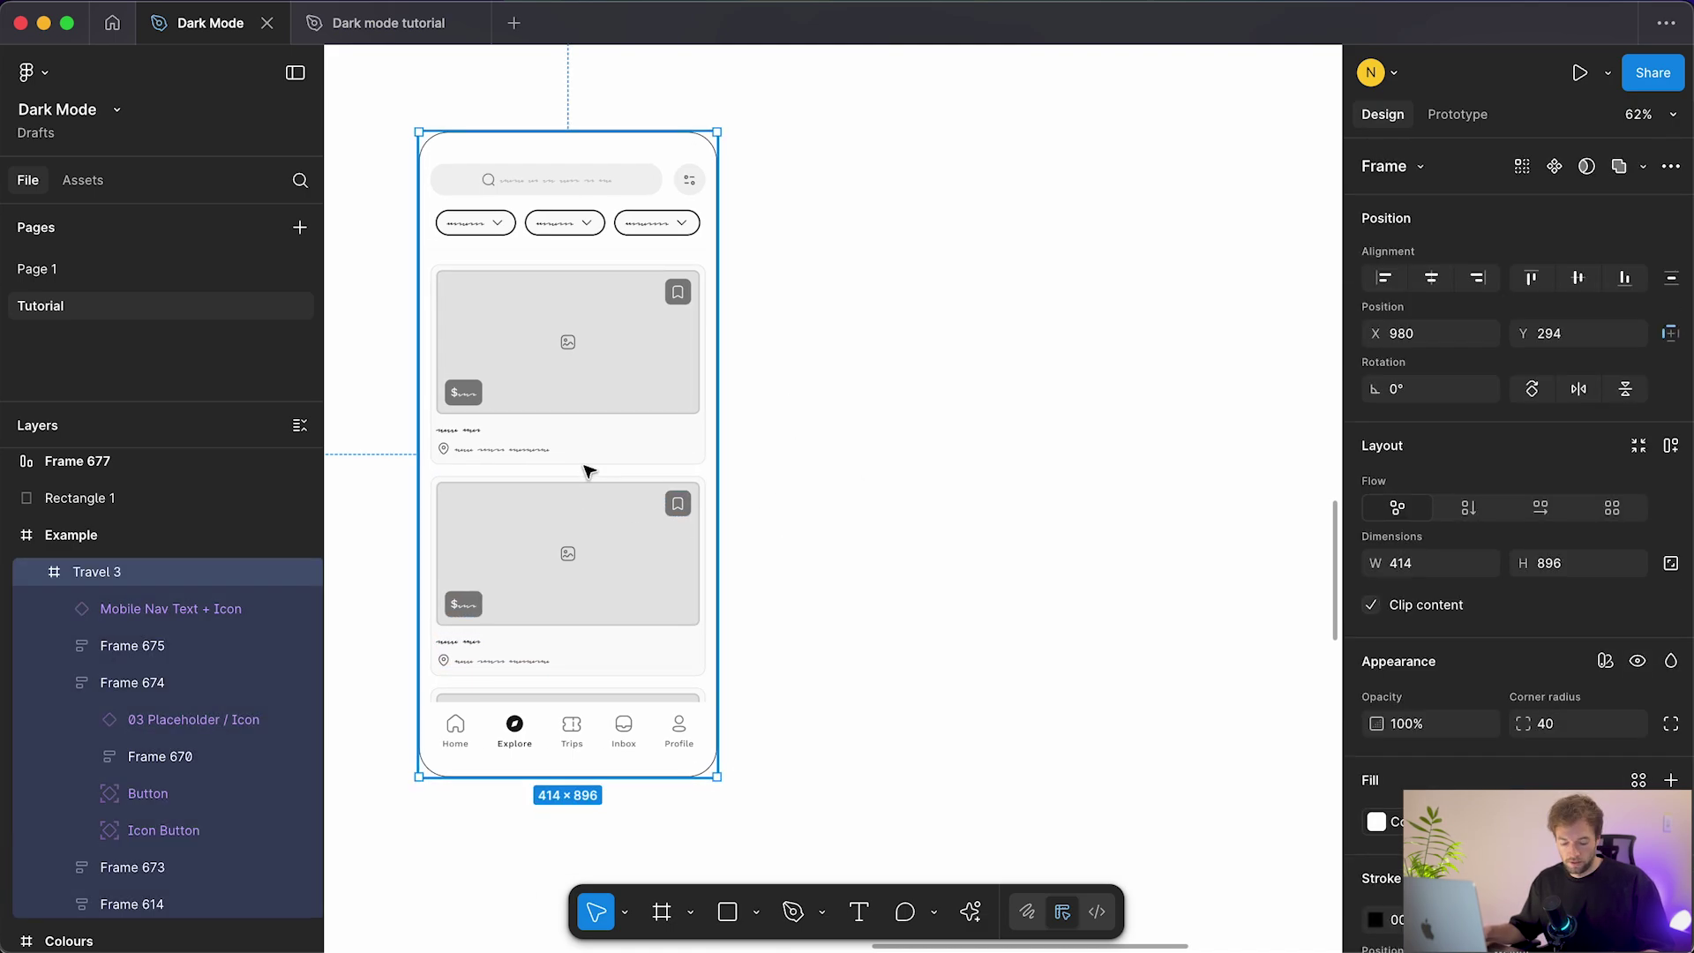
left_click_drag(589, 452, 904, 465)
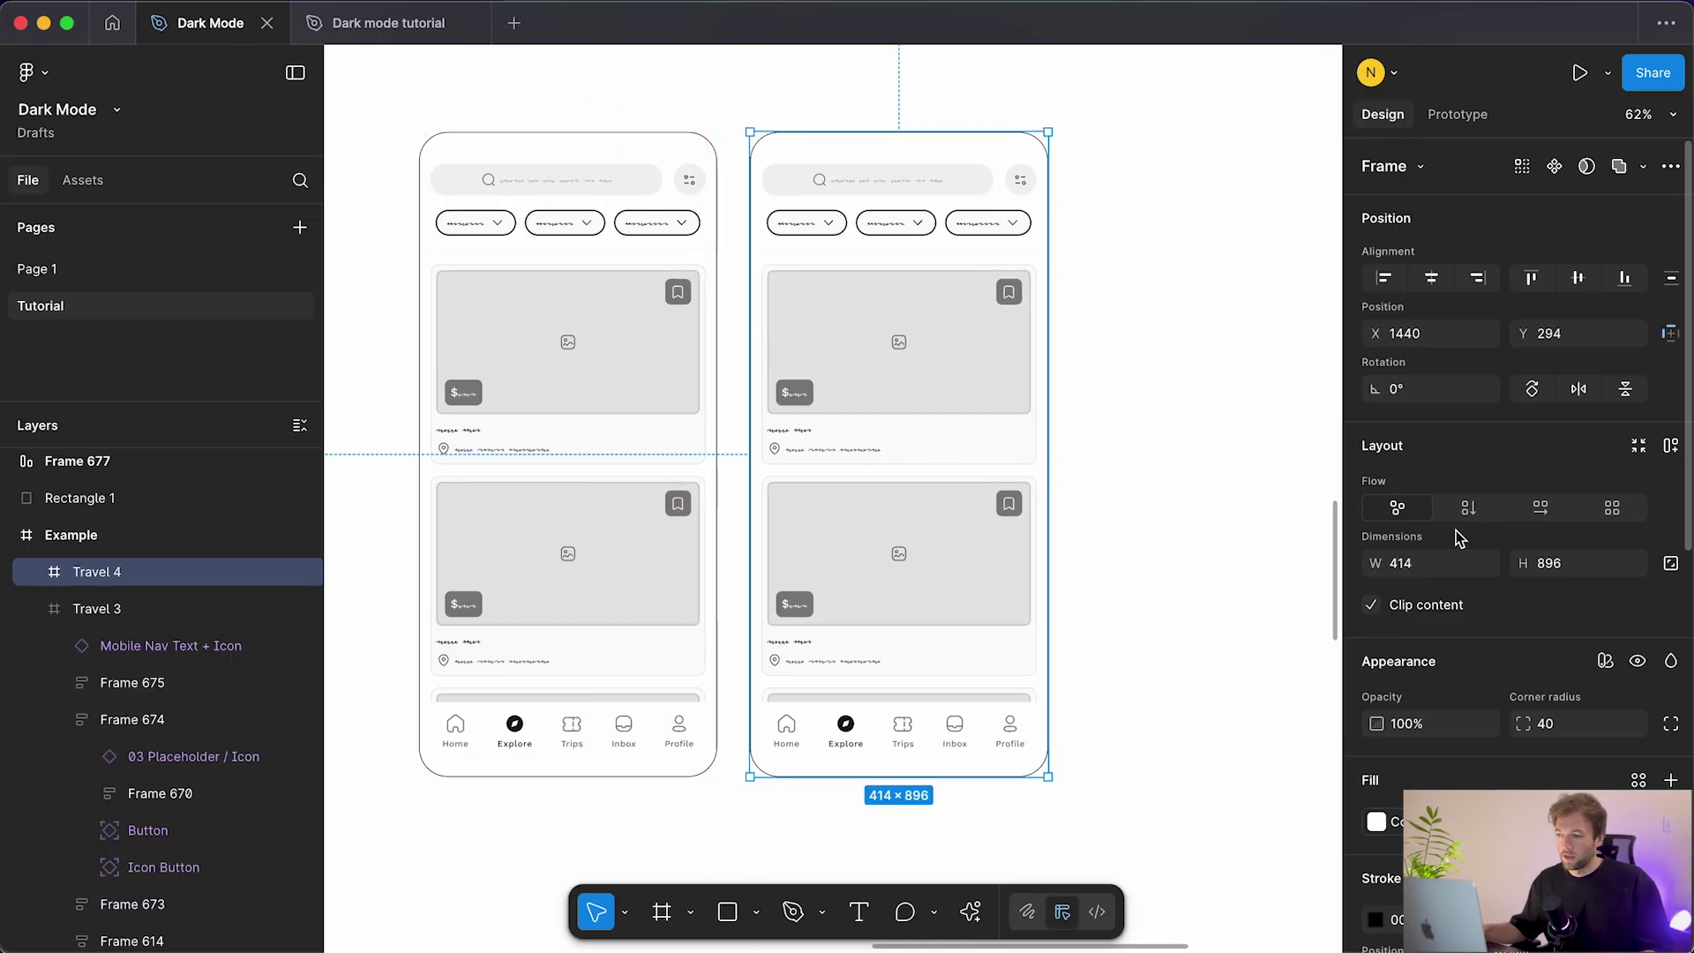
Step: Switch the duplicated phone frame's Primatives variable mode to Dark and deselect the frame
scroll(1458, 603, "down", 2)
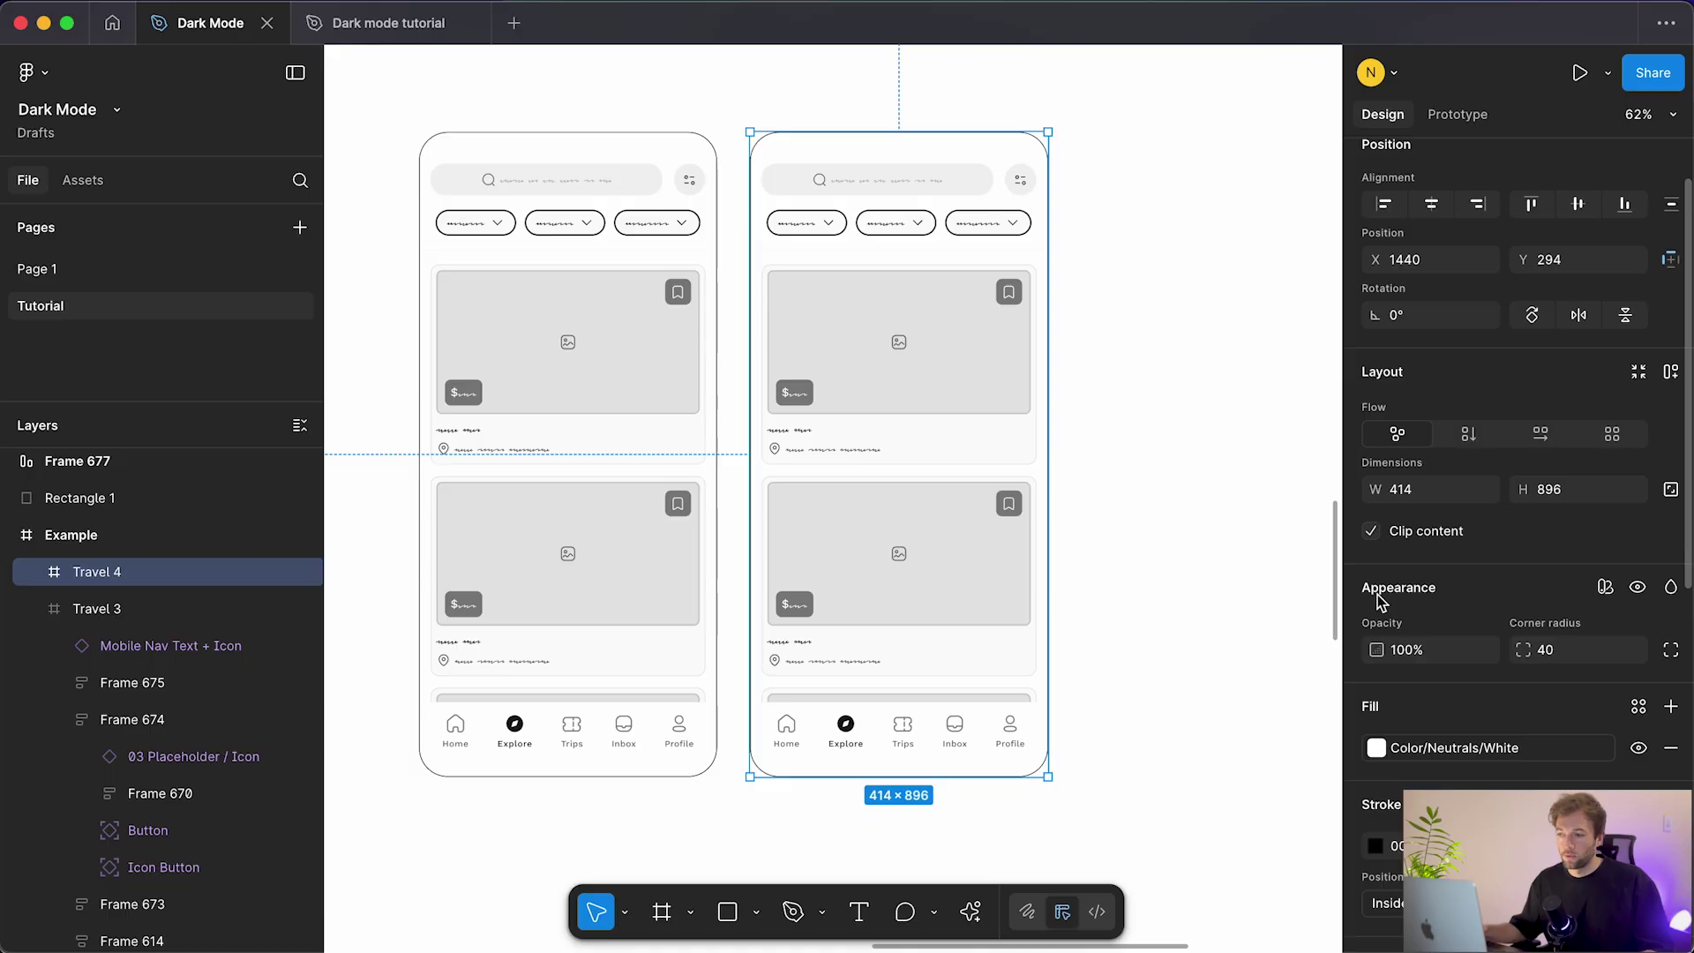
left_click(1605, 590)
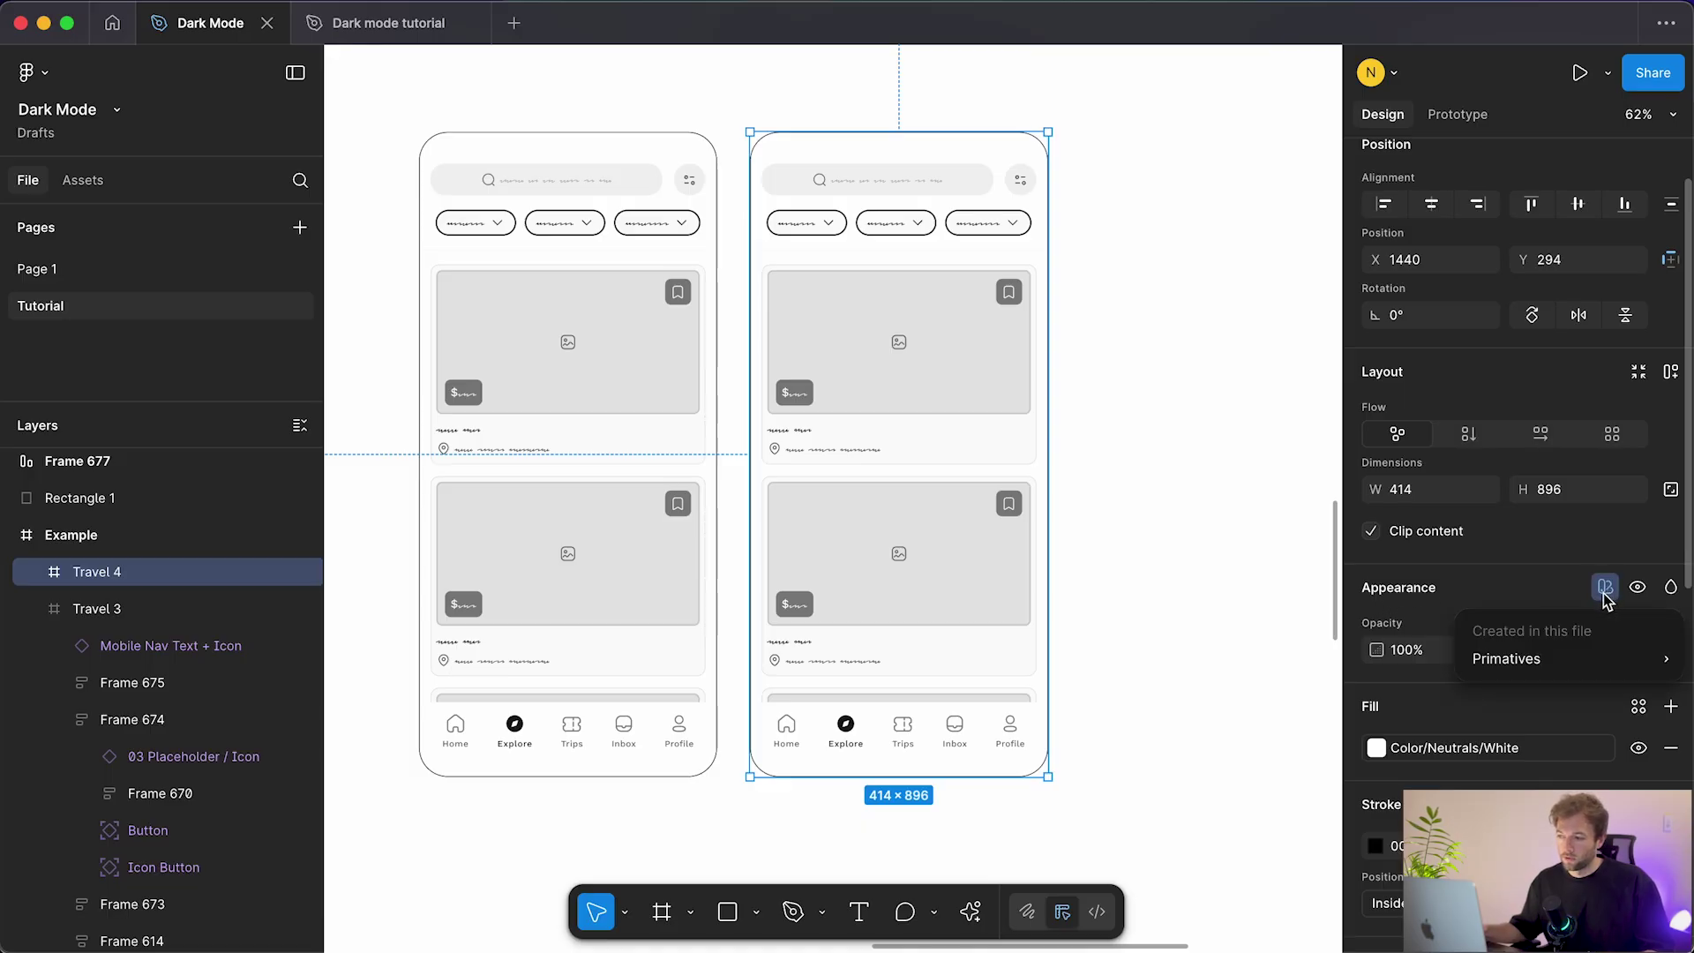
mouse_move(1522, 662)
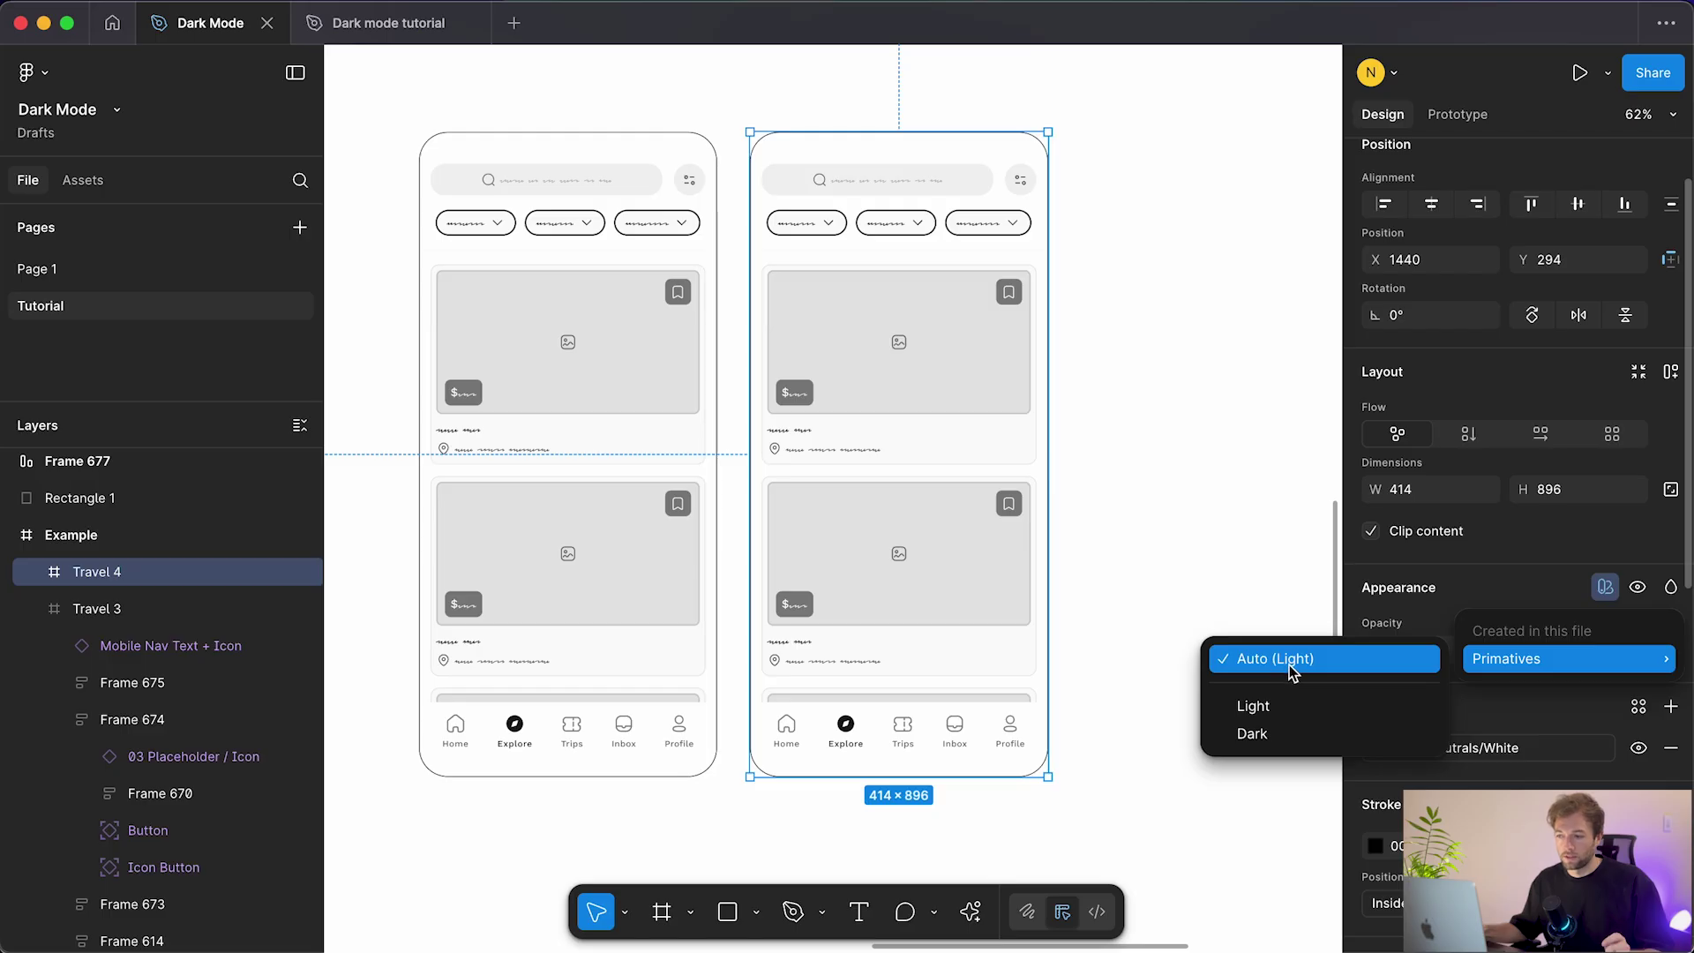
left_click(1274, 739)
left_click(1271, 748)
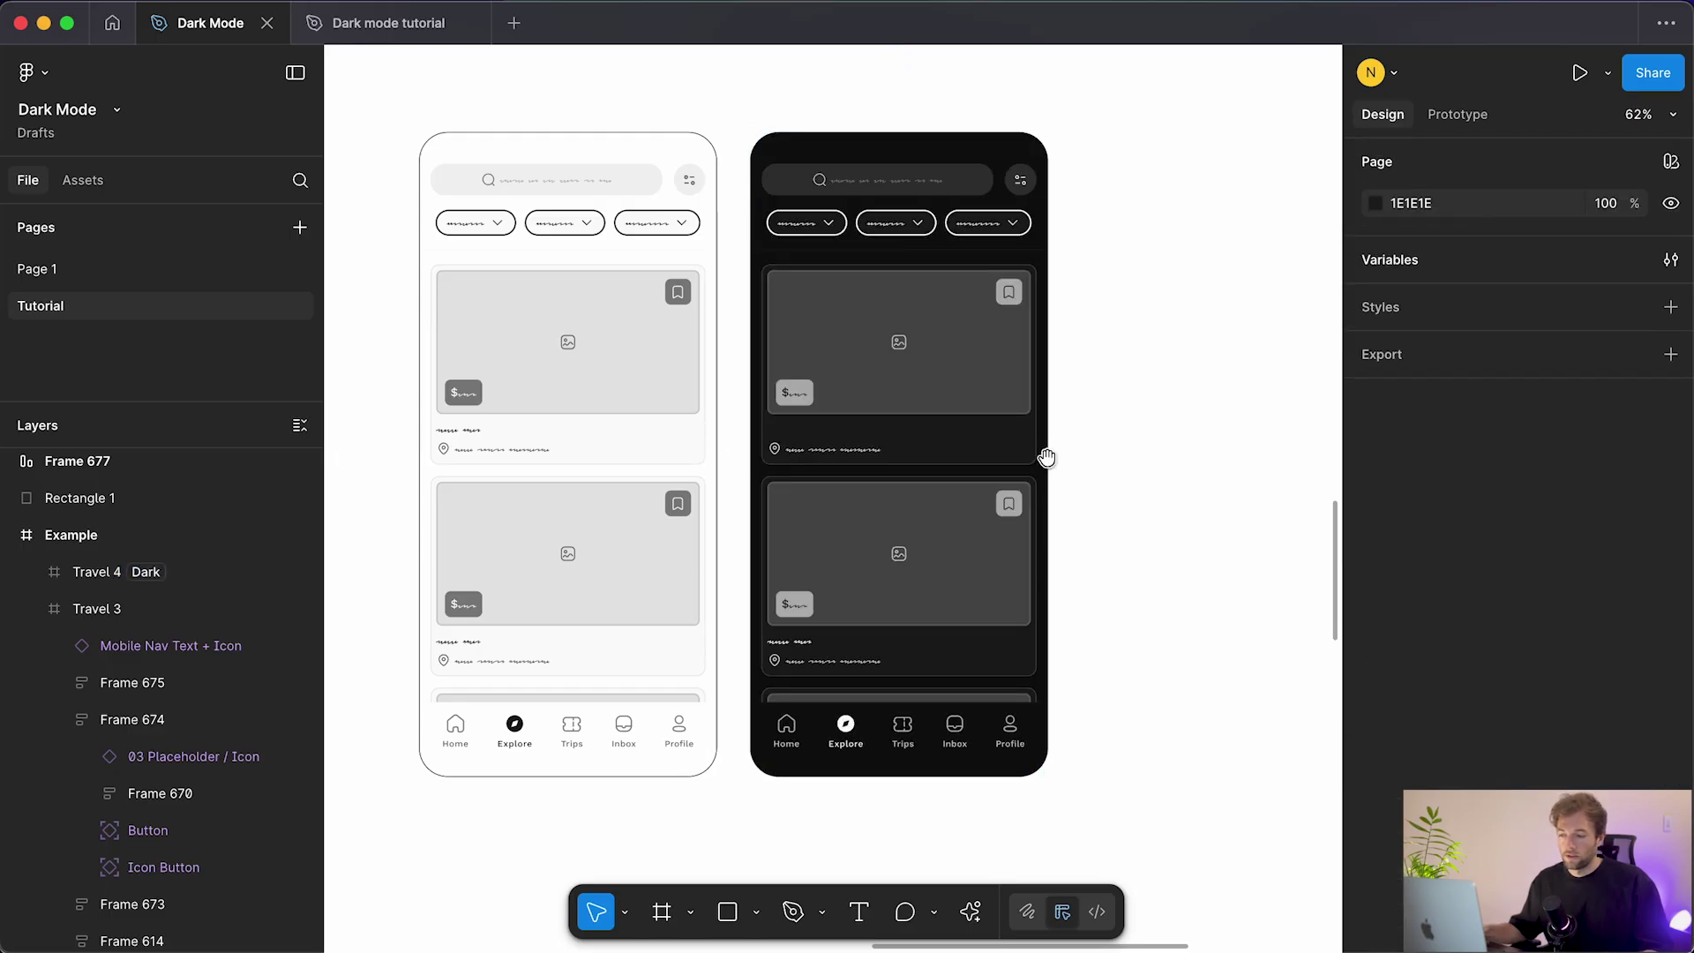
scroll(1014, 514, "right", 2)
scroll(759, 463, "up", 1)
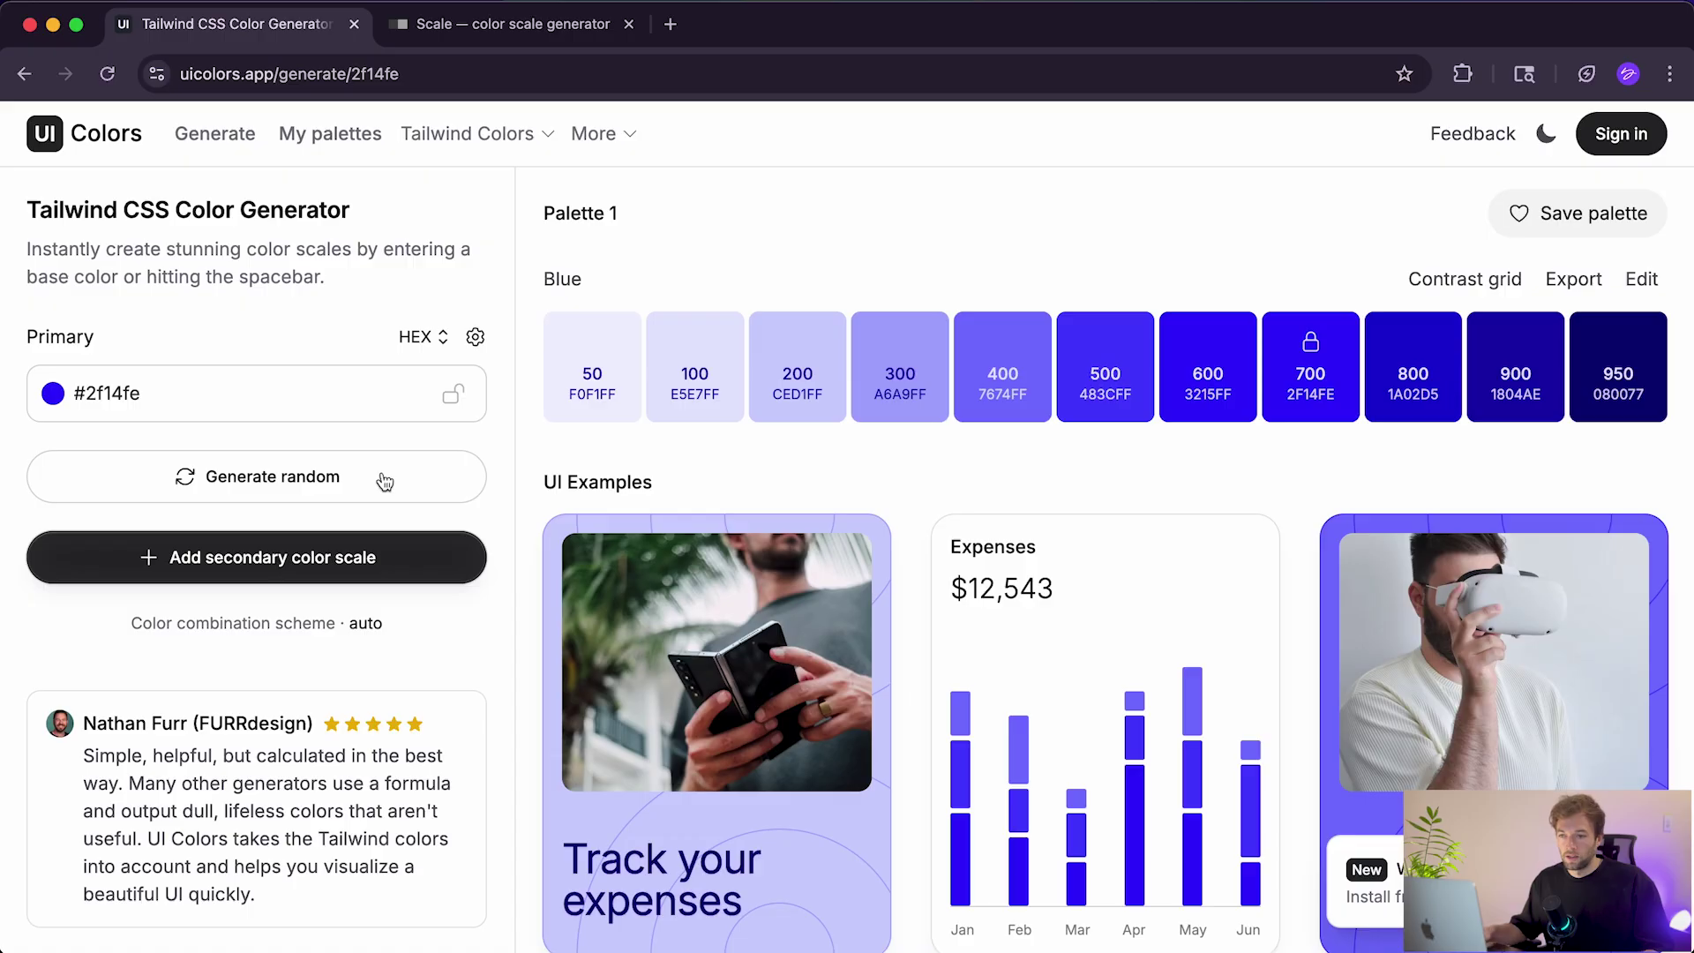
Step: In the UI Colors generator, change the primary color to crimson #e00b35 to generate its color scale
left_click(53, 395)
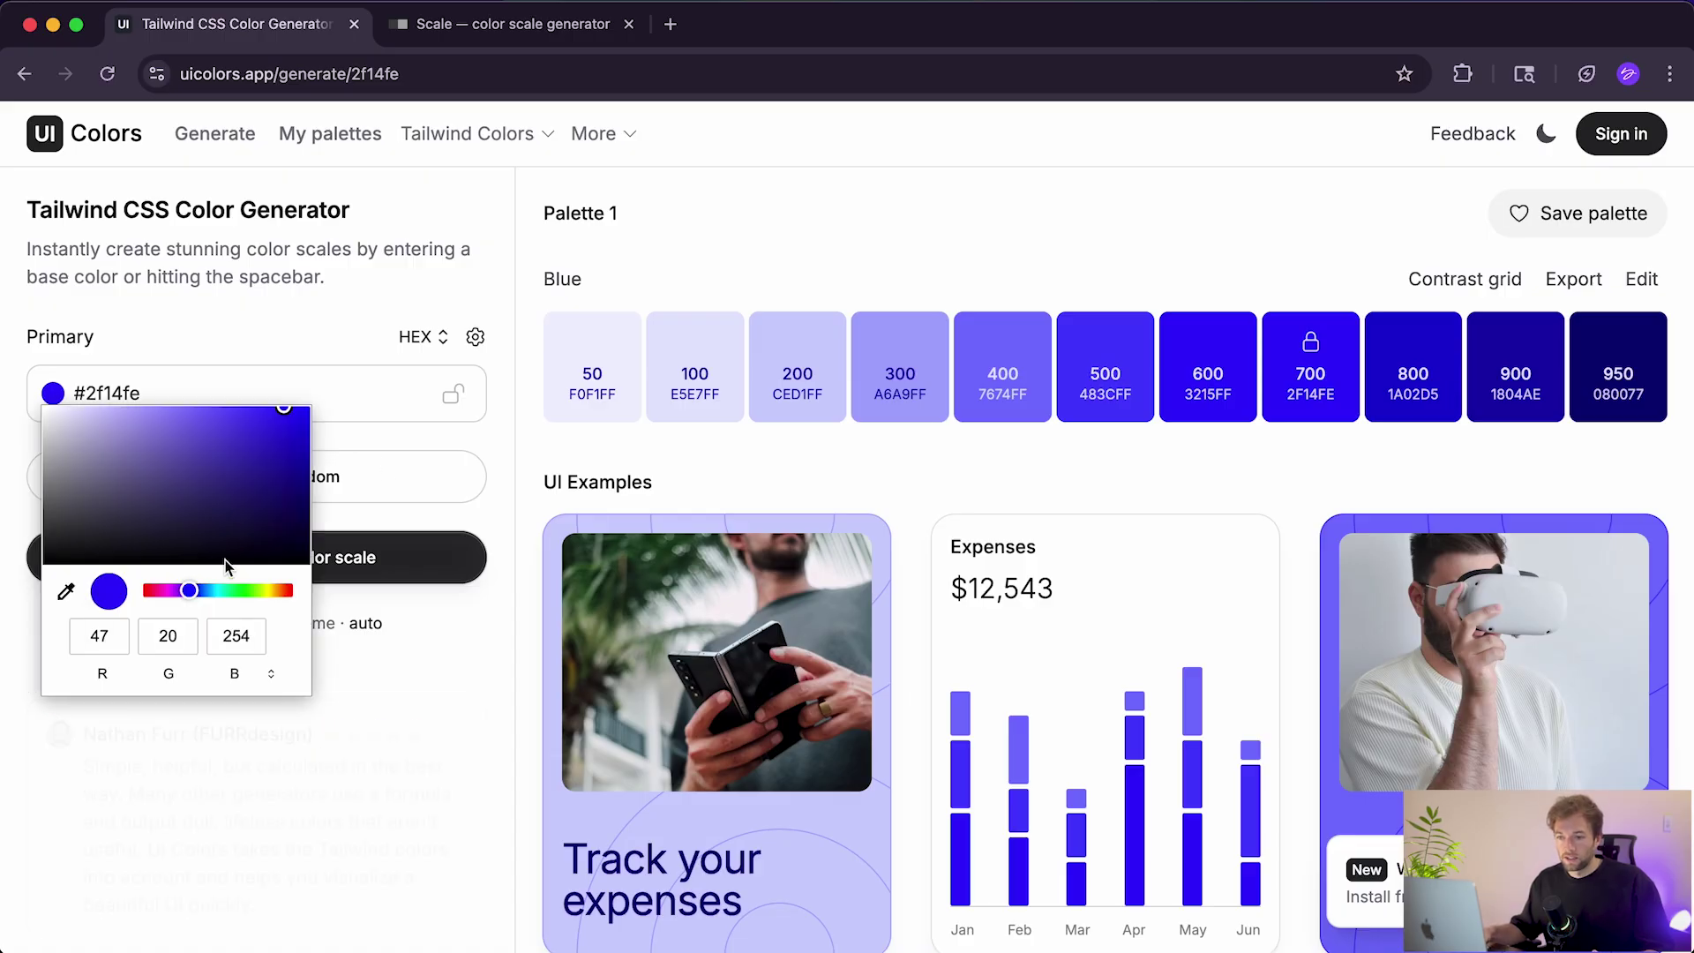
left_click(152, 592)
left_click_drag(151, 593, 147, 591)
left_click_drag(284, 430, 298, 438)
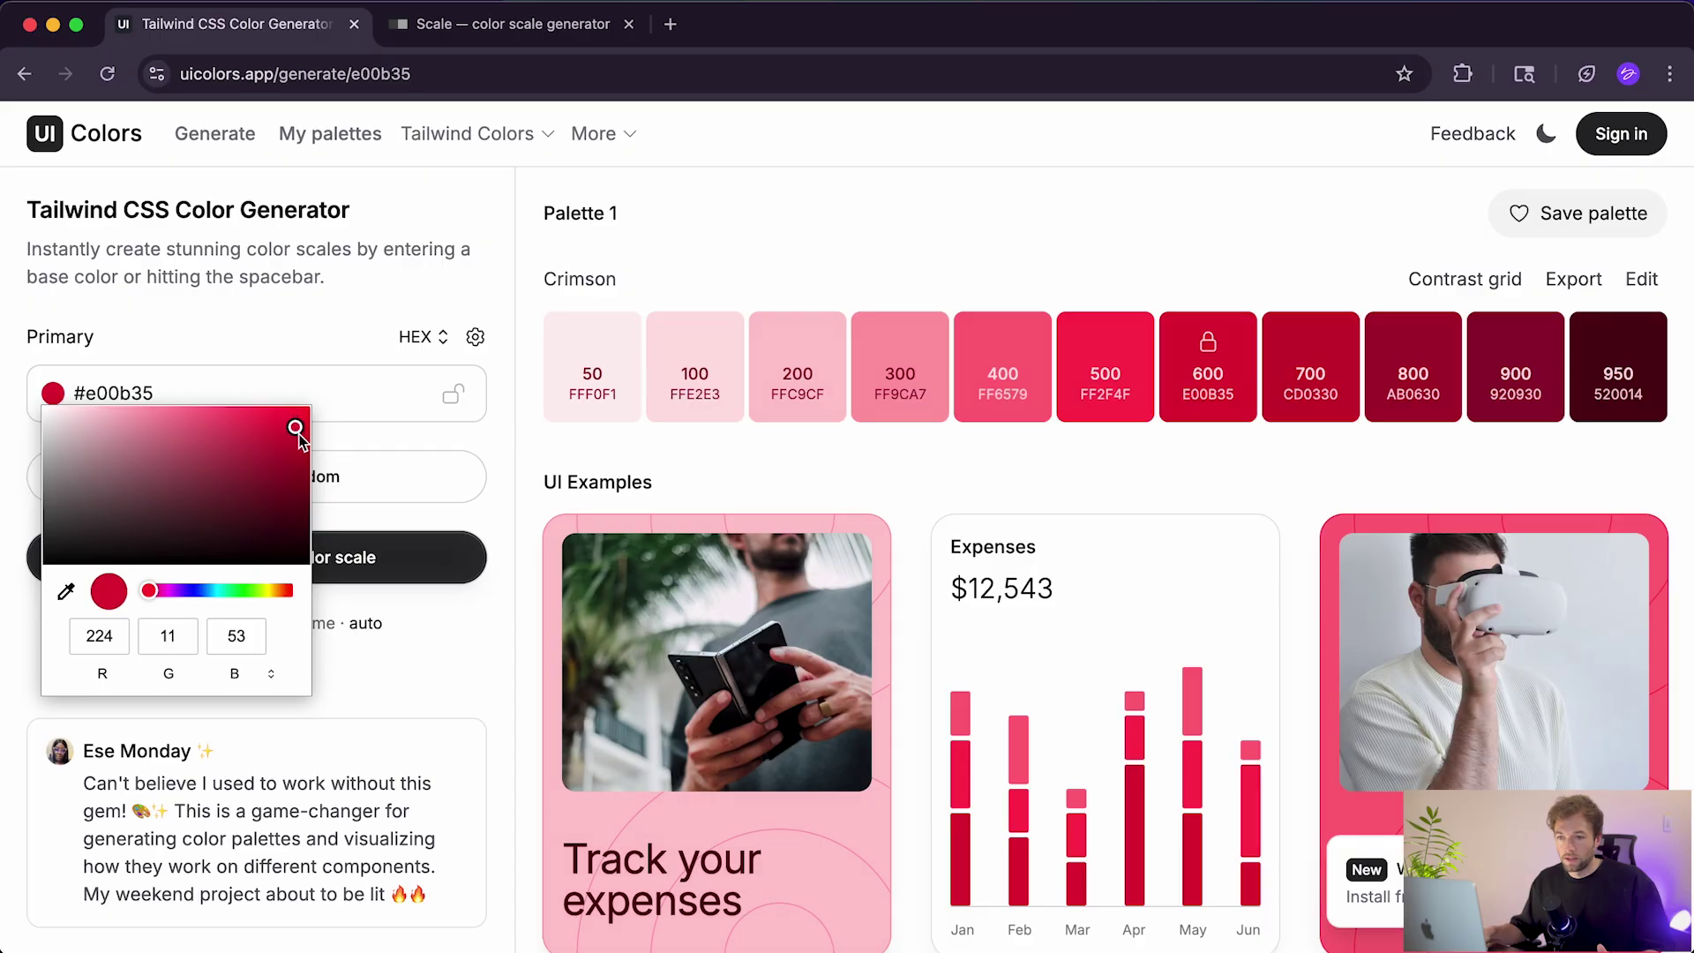
left_click(508, 448)
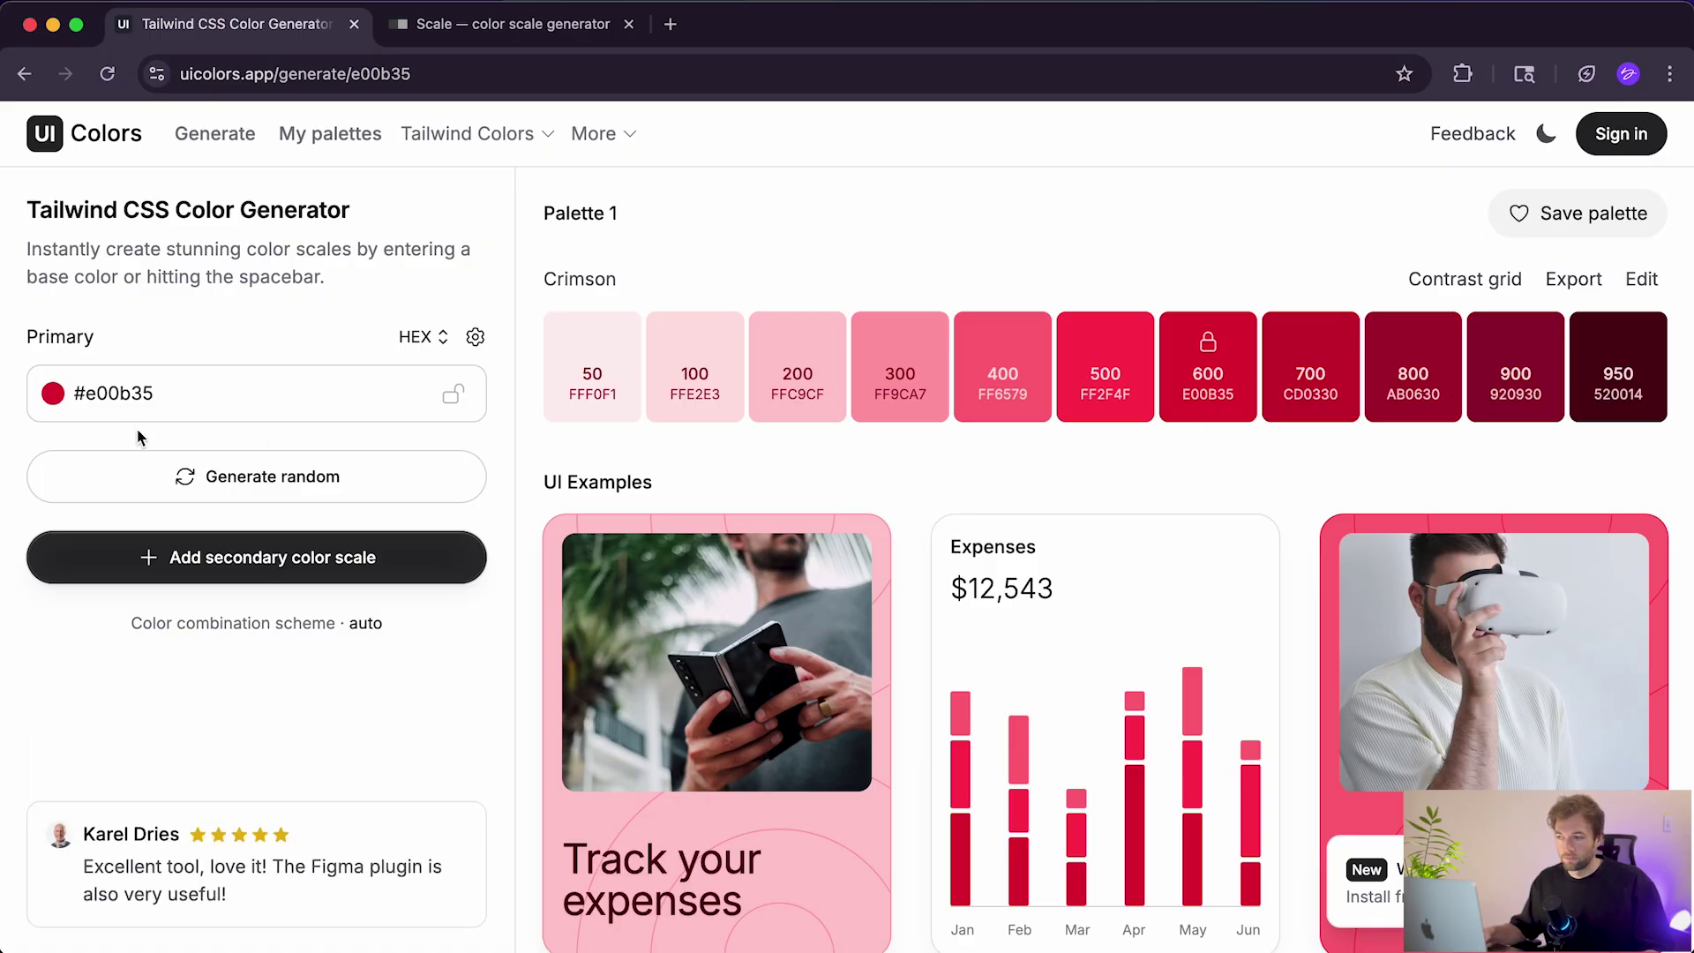
Step: Examine how the crimson scale's shades are used across the UI example cards and charts
scroll(1180, 419, "down", 5)
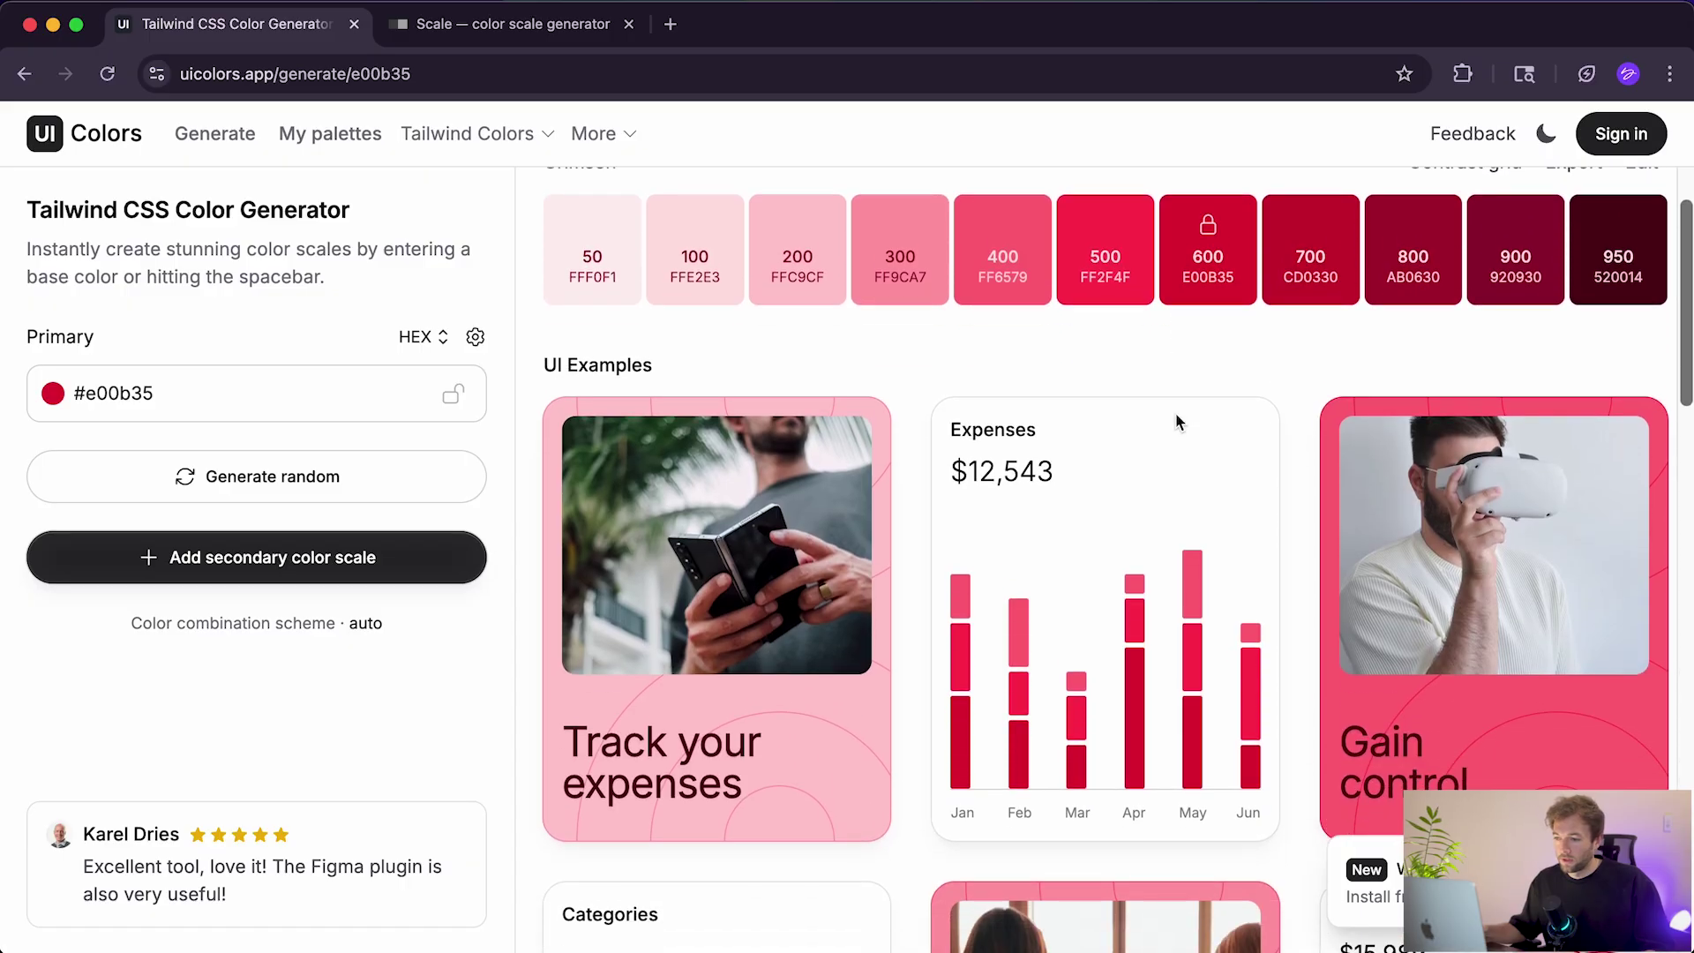
scroll(1178, 421, "down", 9)
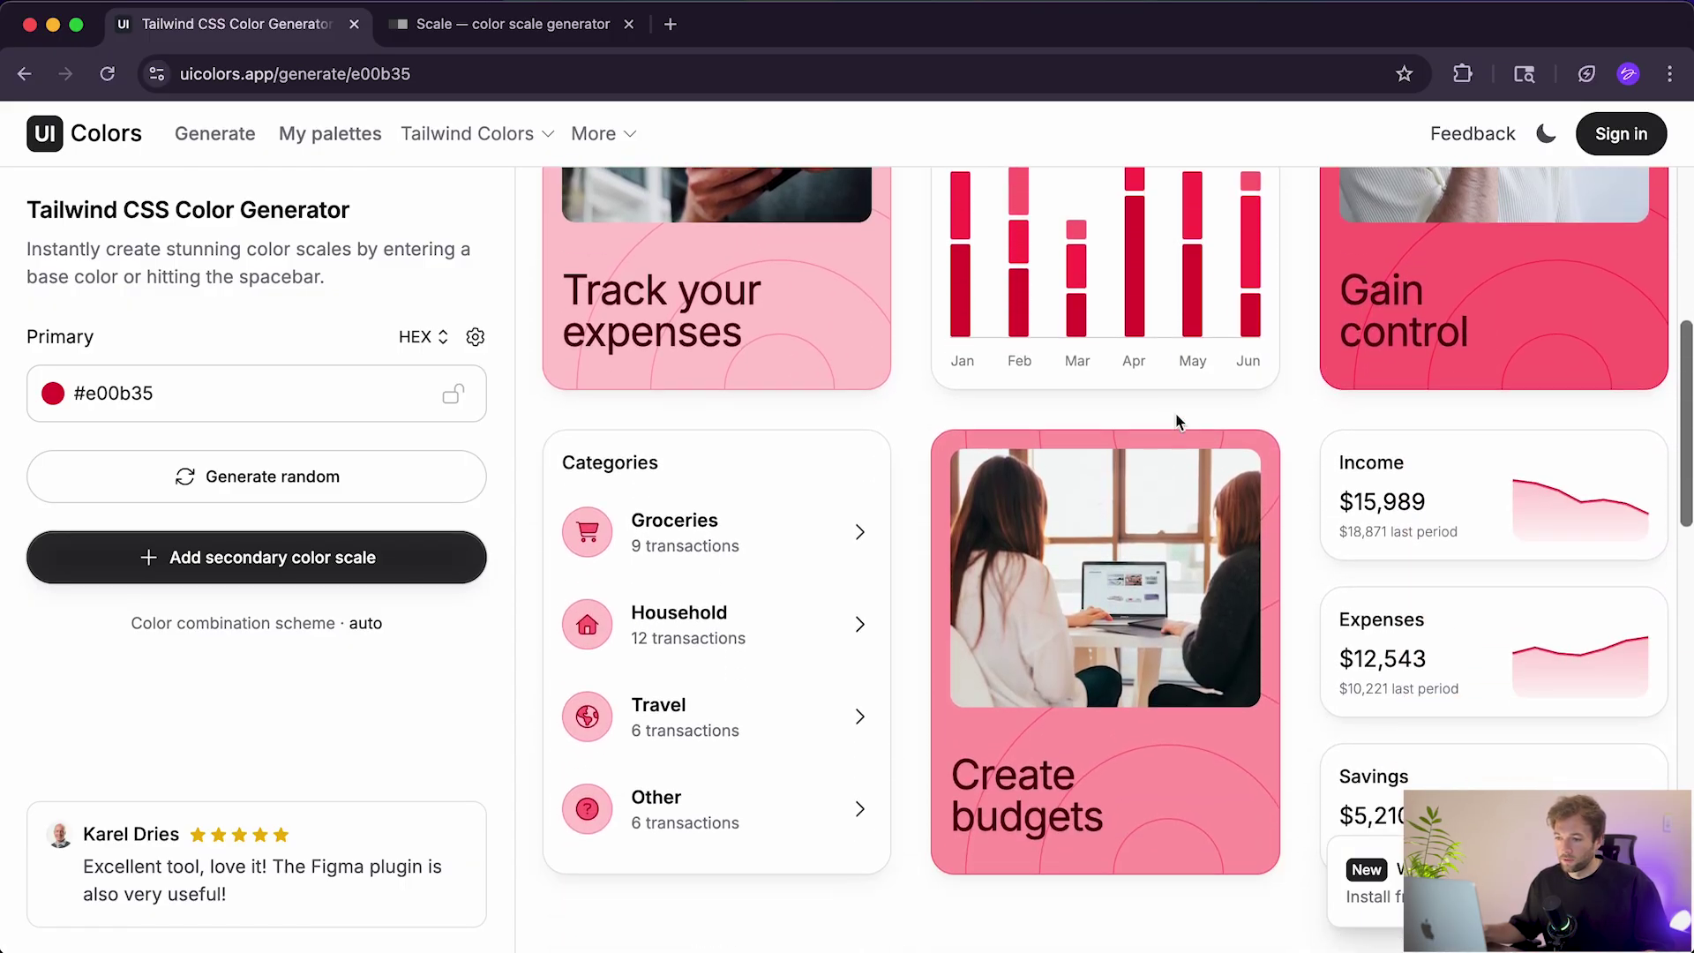
scroll(1180, 422, "down", 3)
scroll(1178, 422, "up", 7)
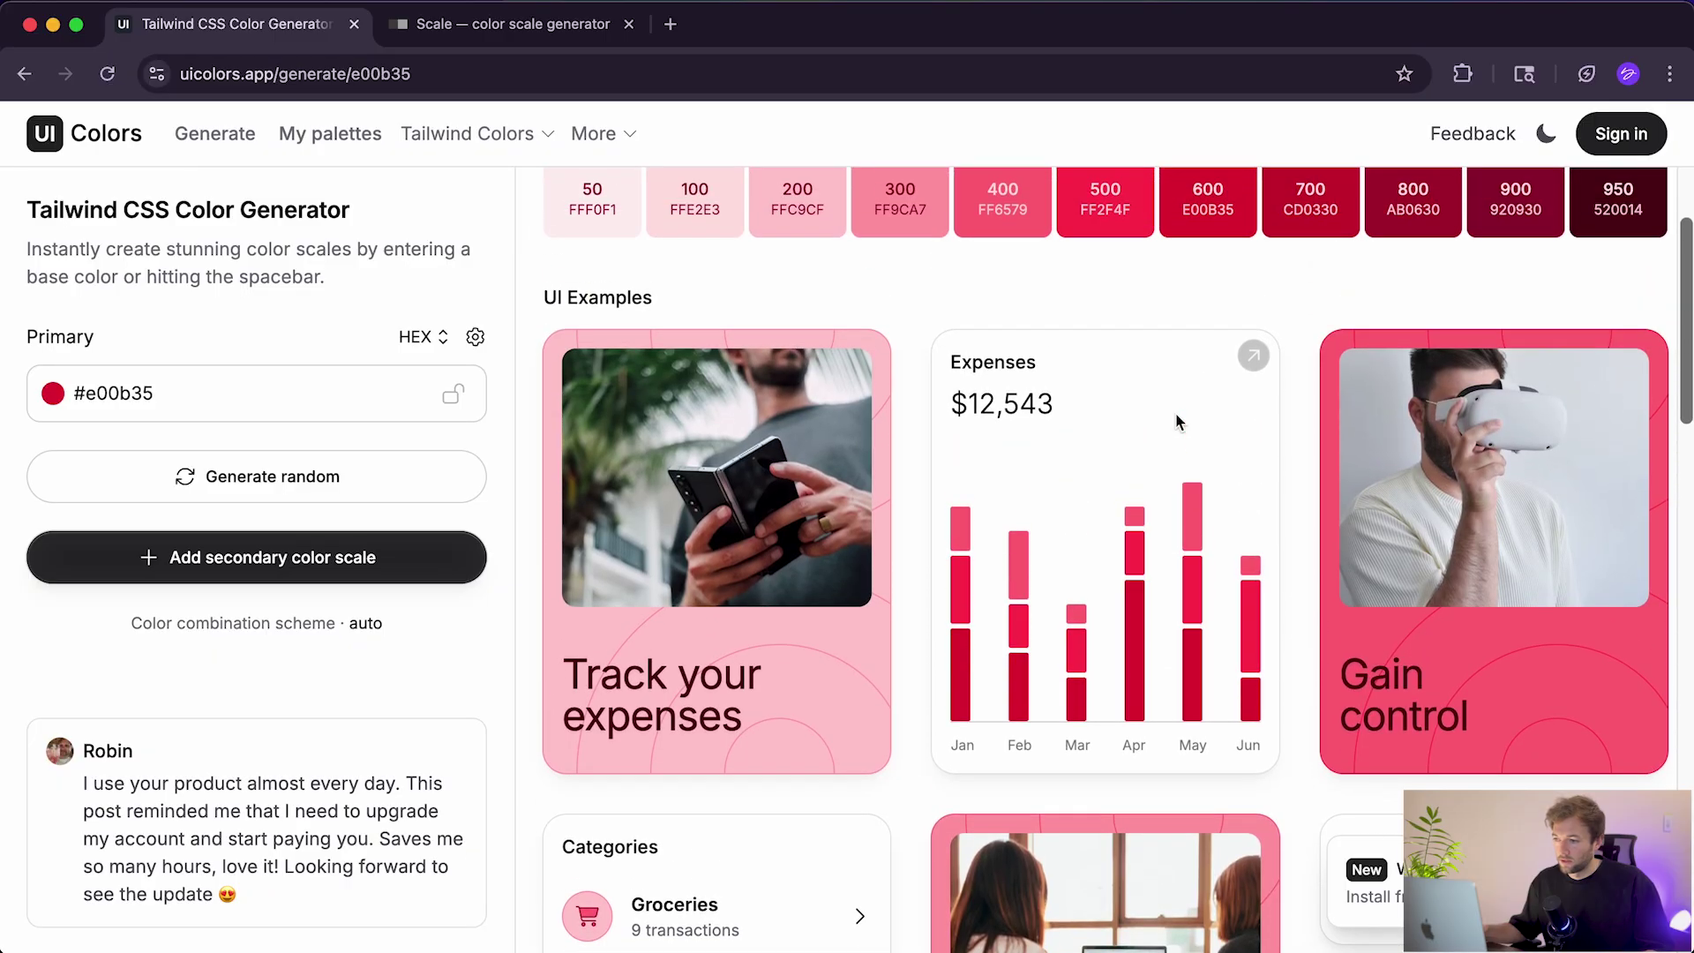
scroll(1180, 424, "down", 4)
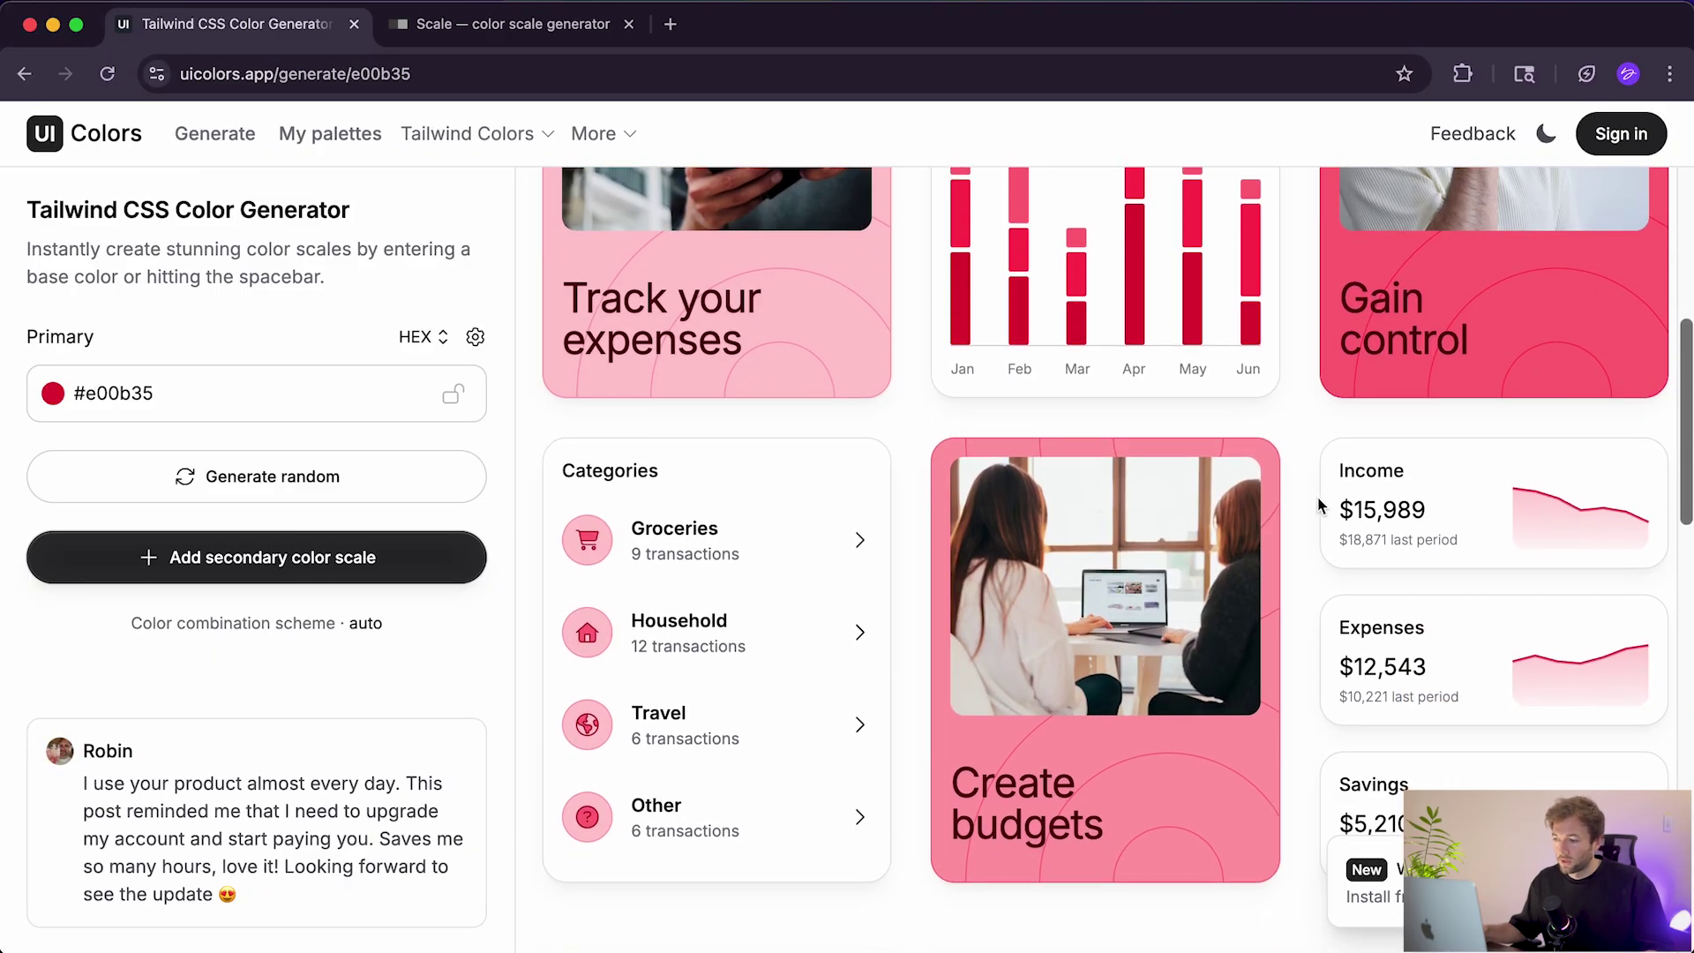
scroll(1319, 499, "down", 2)
scroll(1321, 505, "up", 5)
scroll(1319, 502, "up", 3)
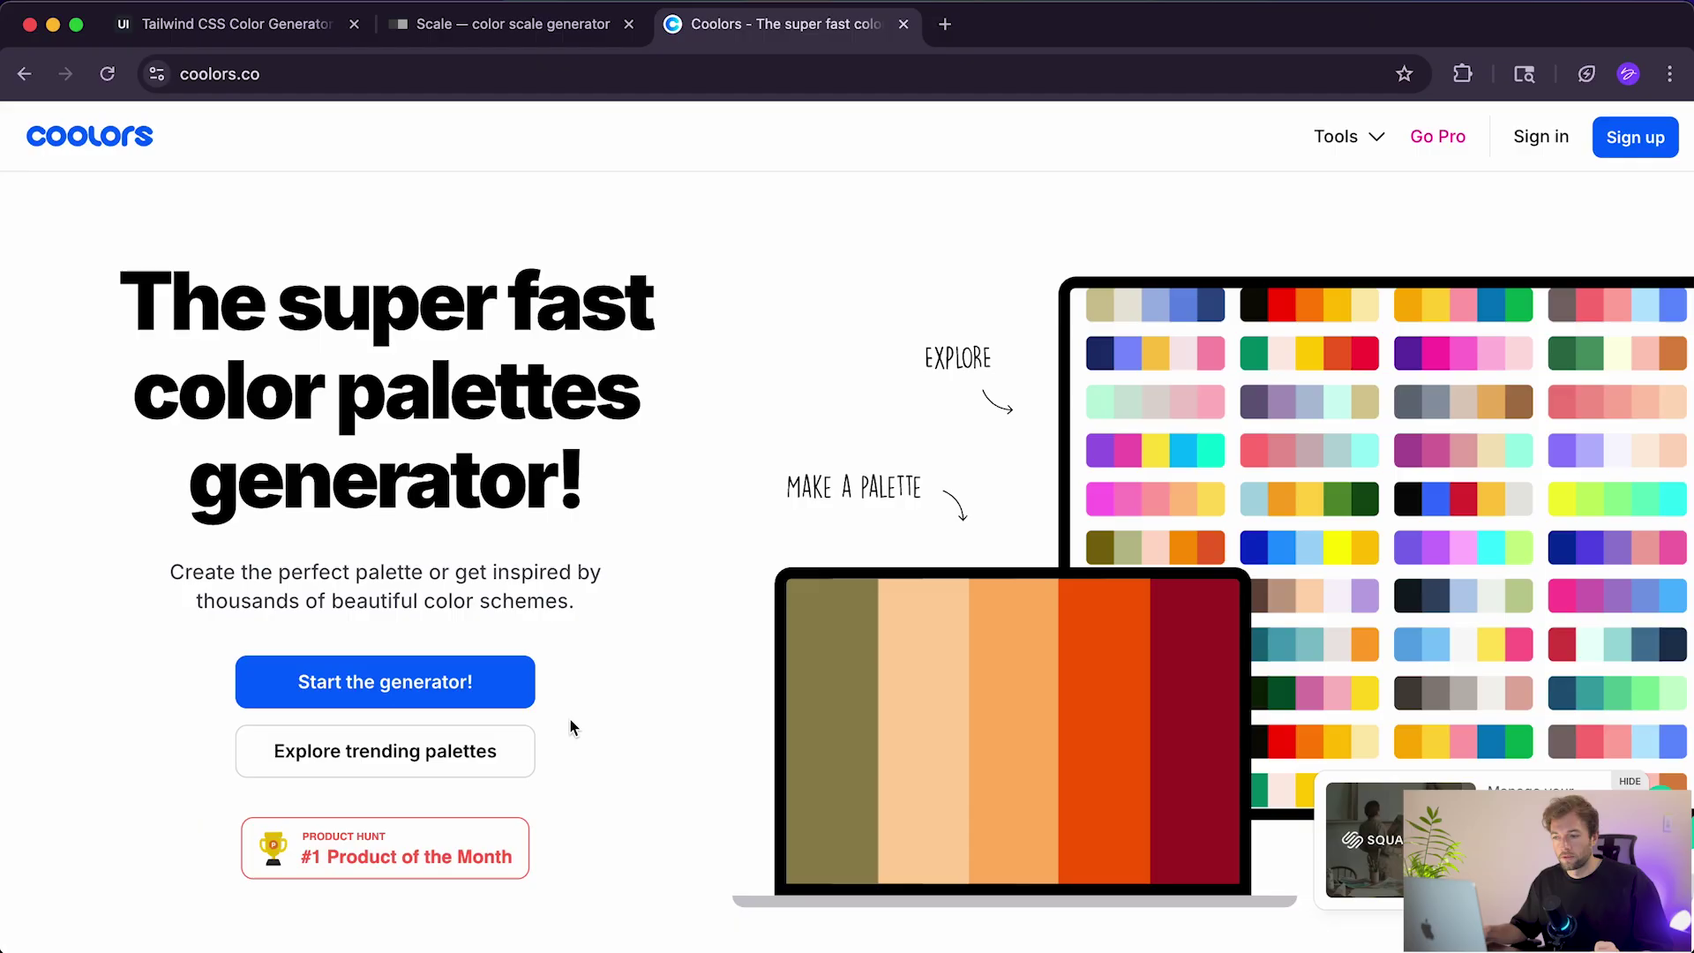
Step: Start the Coolors palette generator
left_click(429, 703)
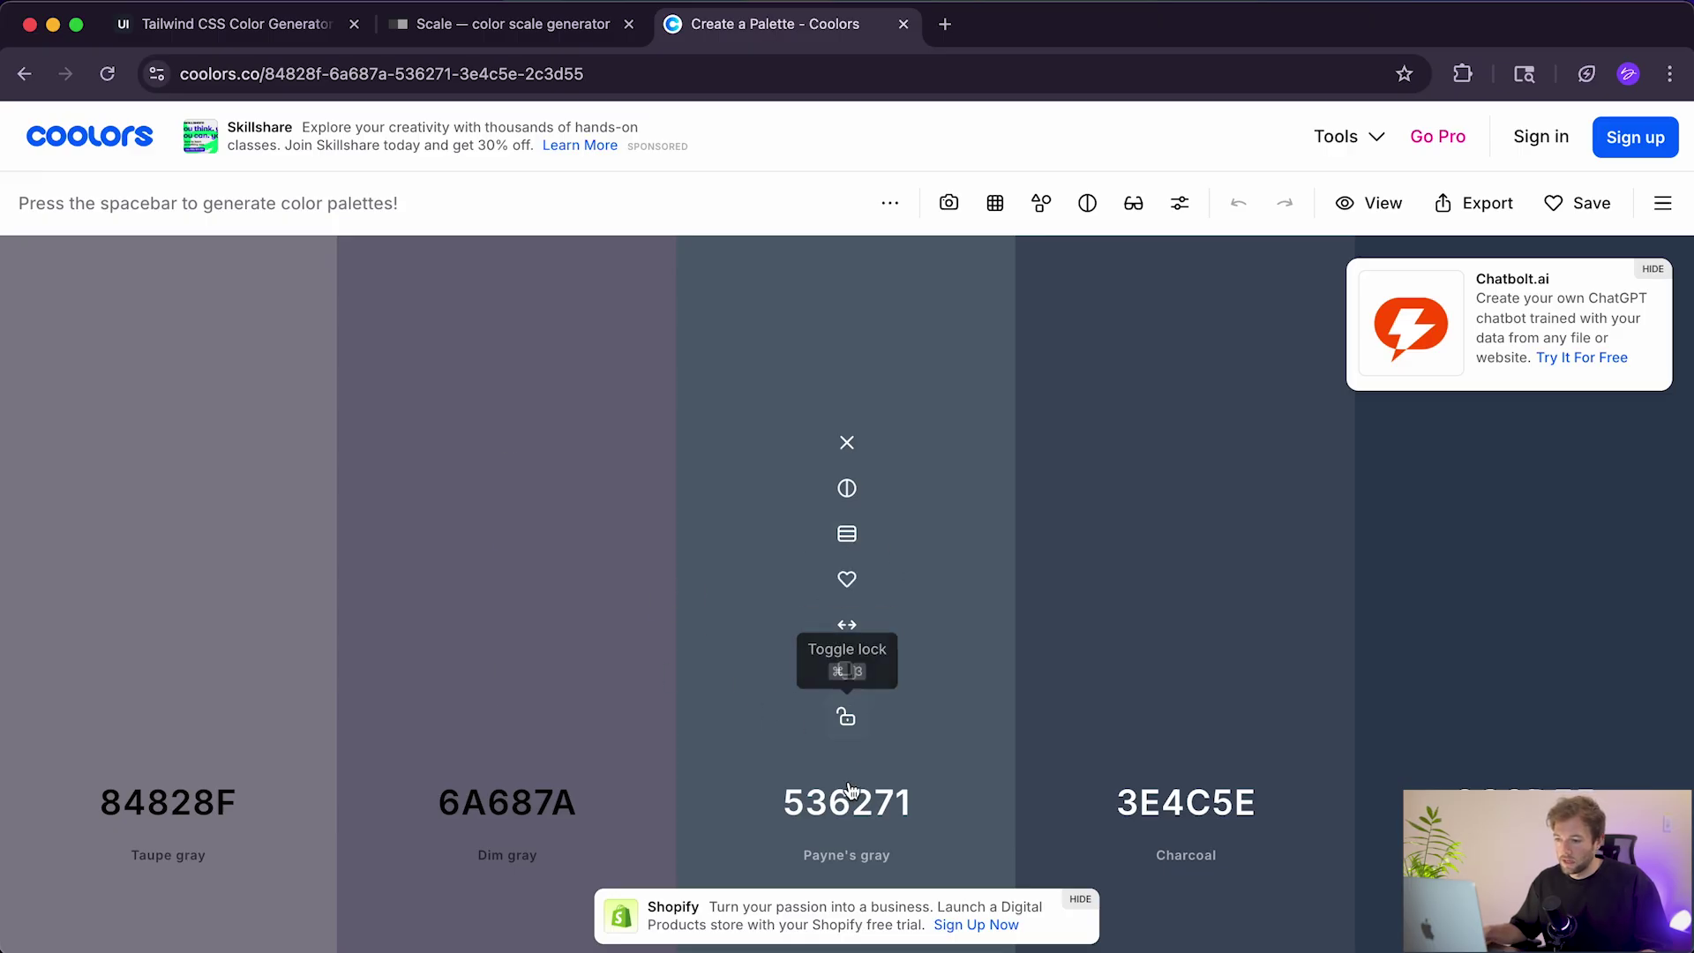
Step: Try setting the middle palette color to #F76862 and generating a new palette without locking it
left_click(840, 815)
type("#F76862")
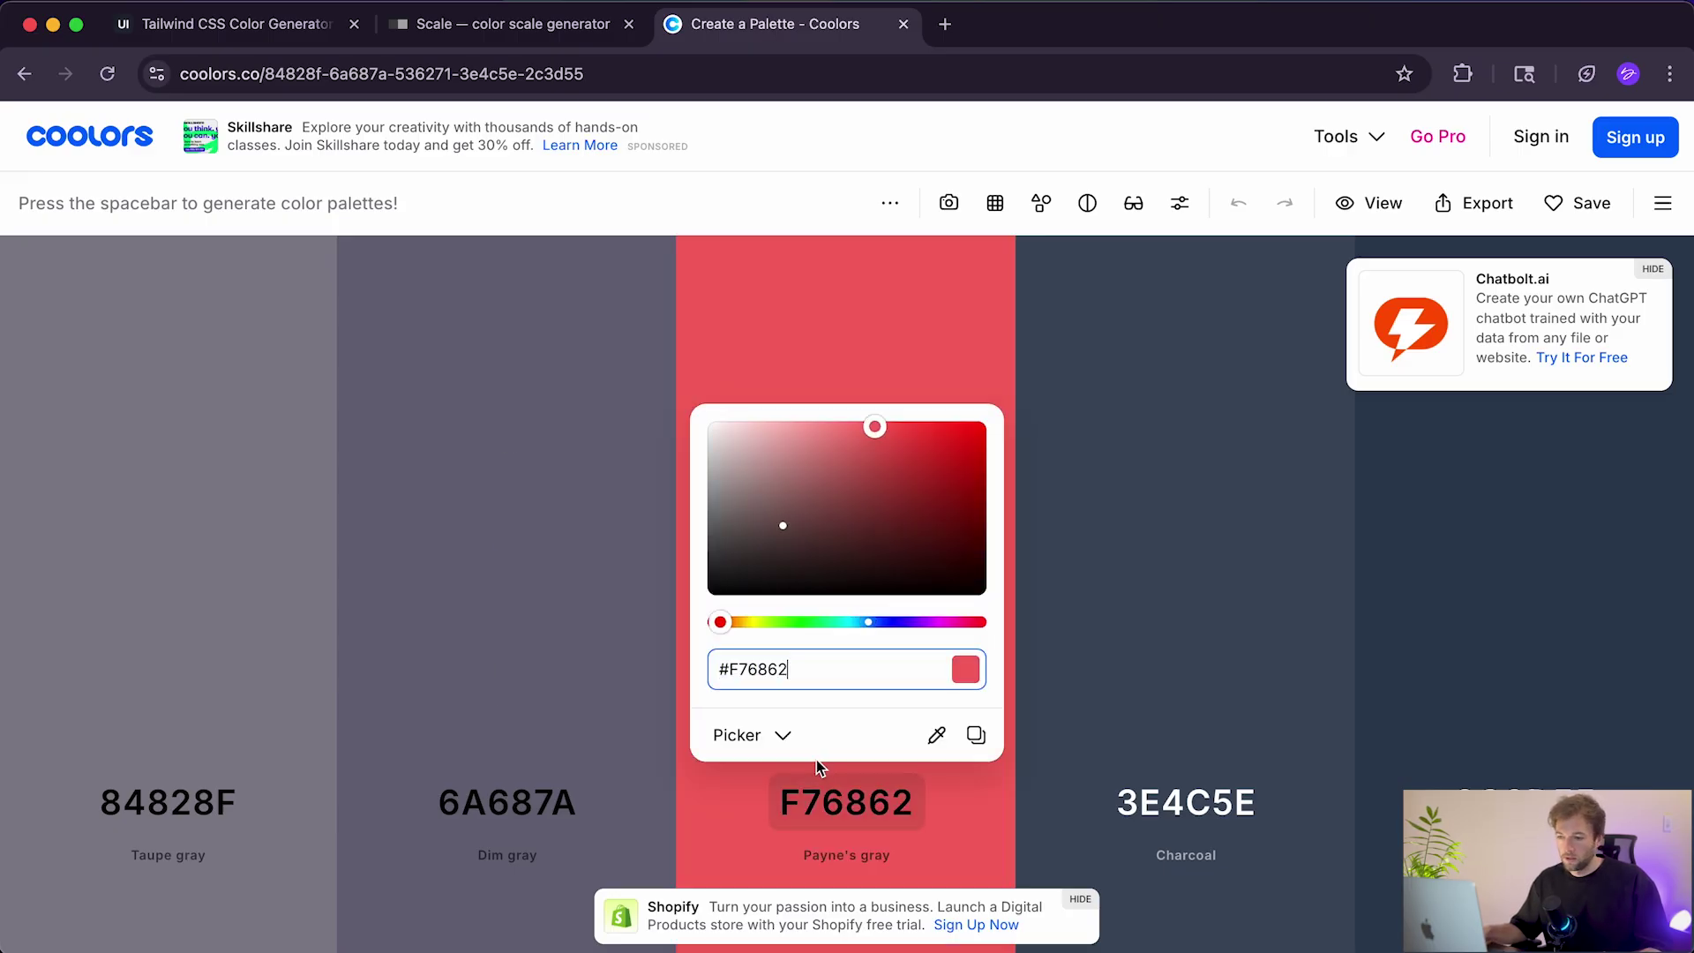
left_click(920, 364)
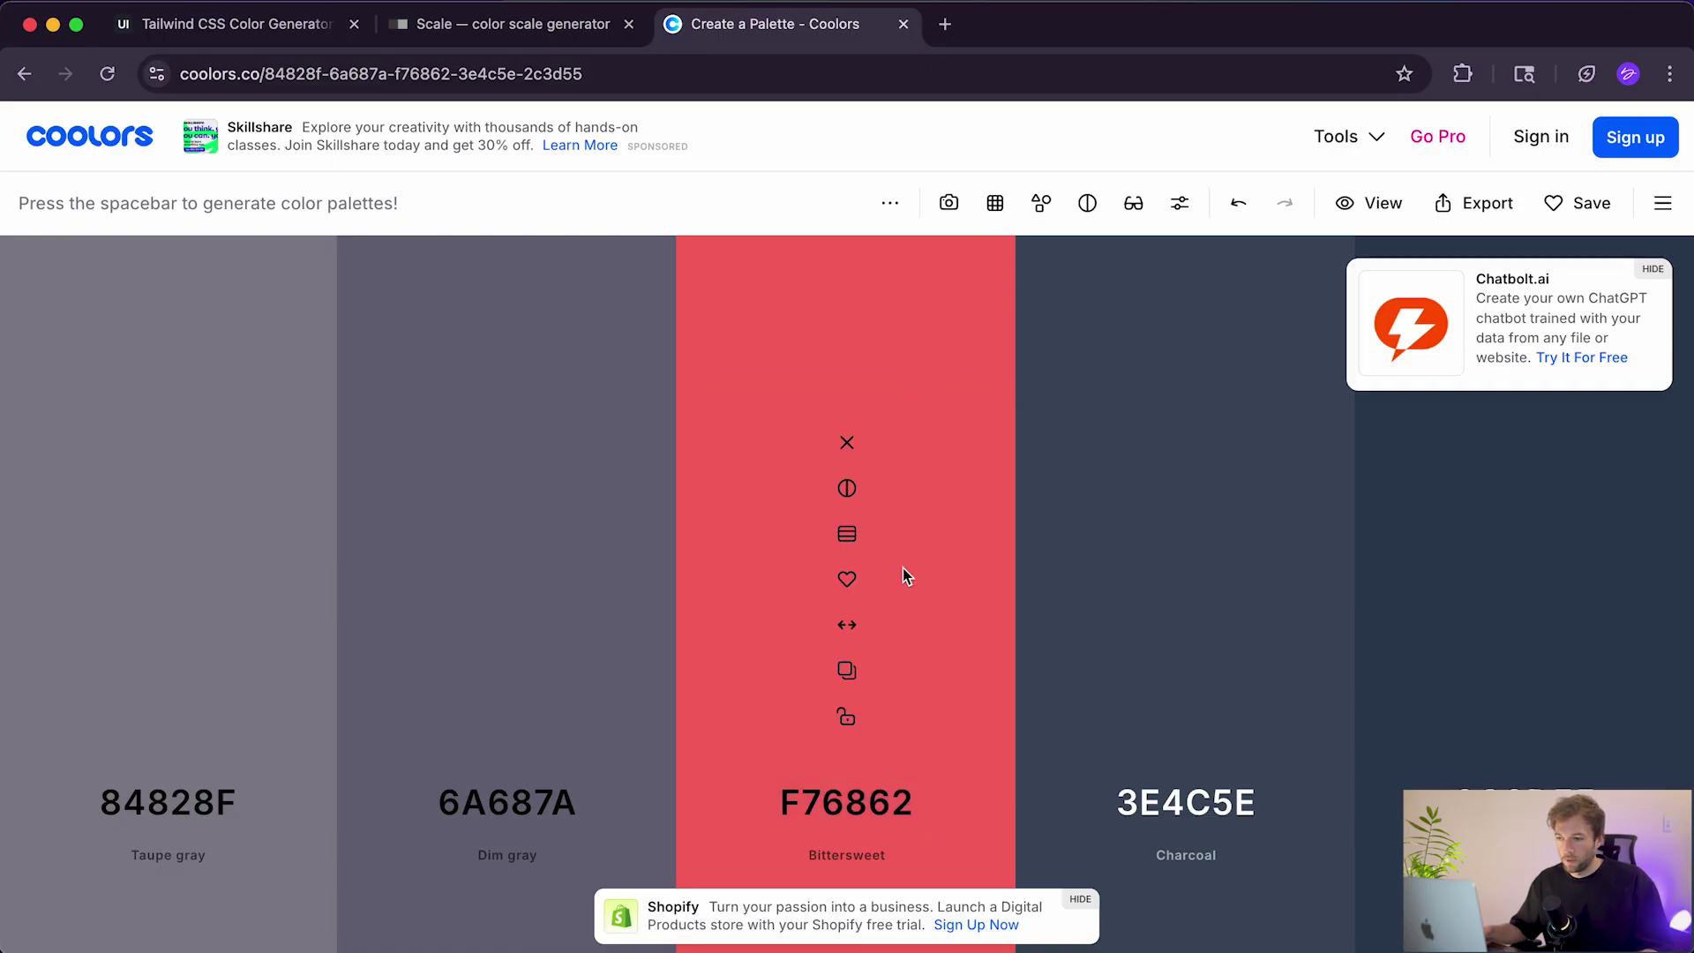
key("space")
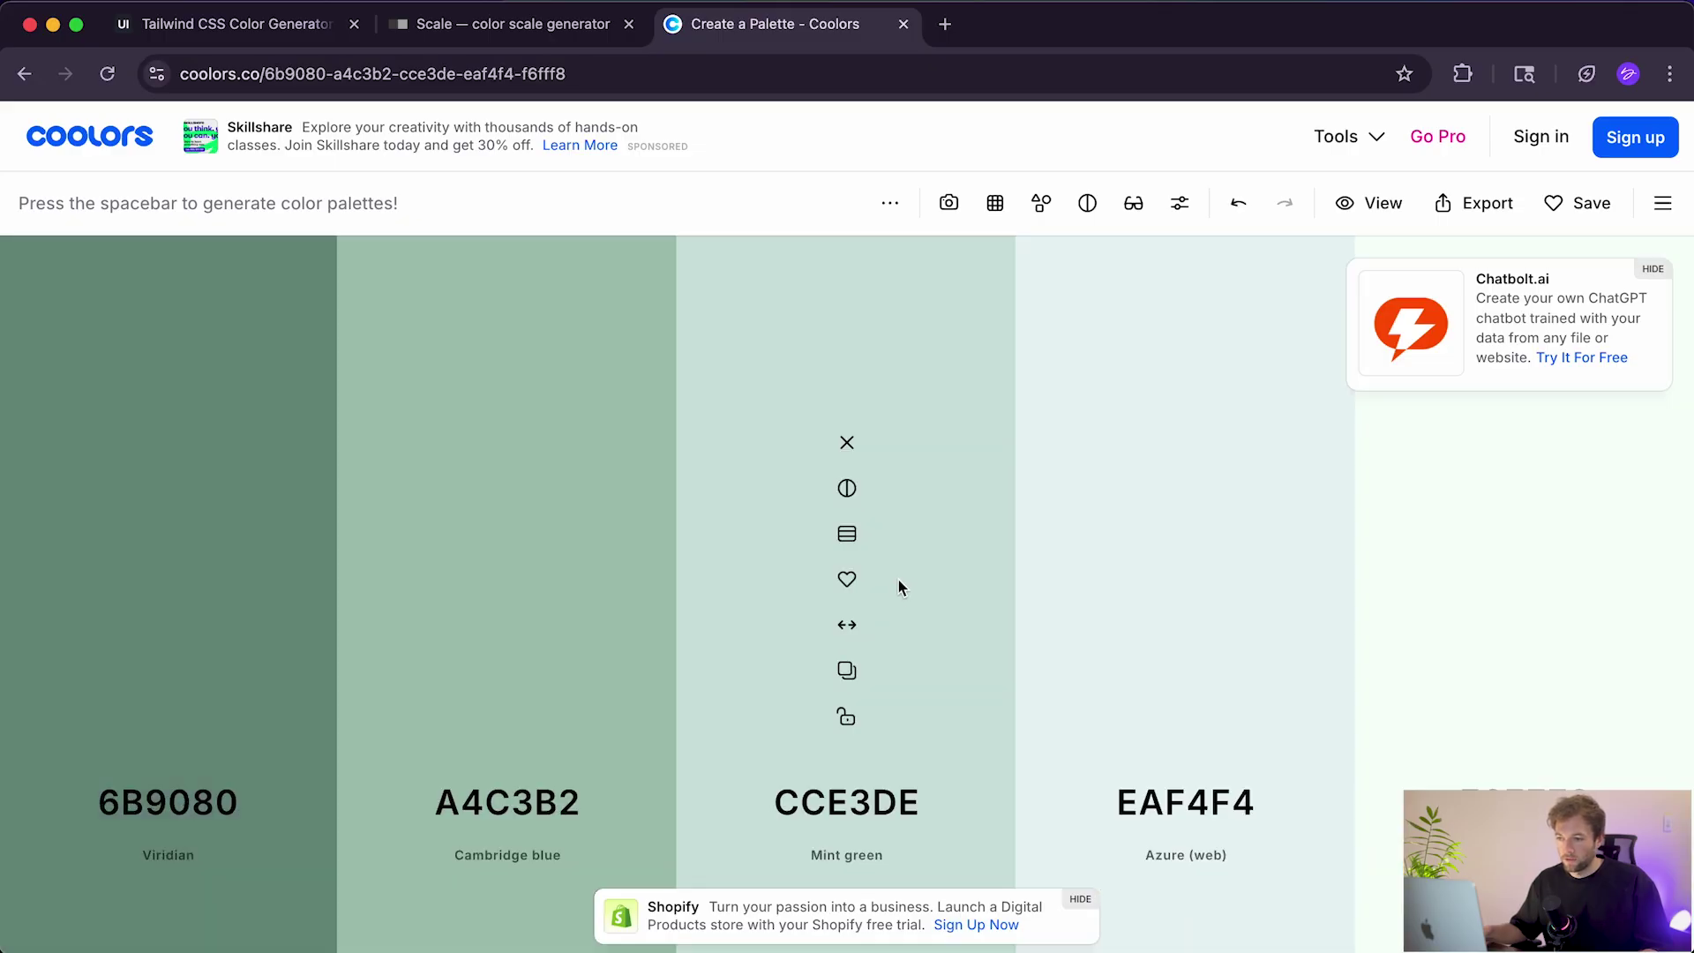
Step: Set the middle palette color to #F76862 and lock it
left_click(854, 807)
type("#F76862")
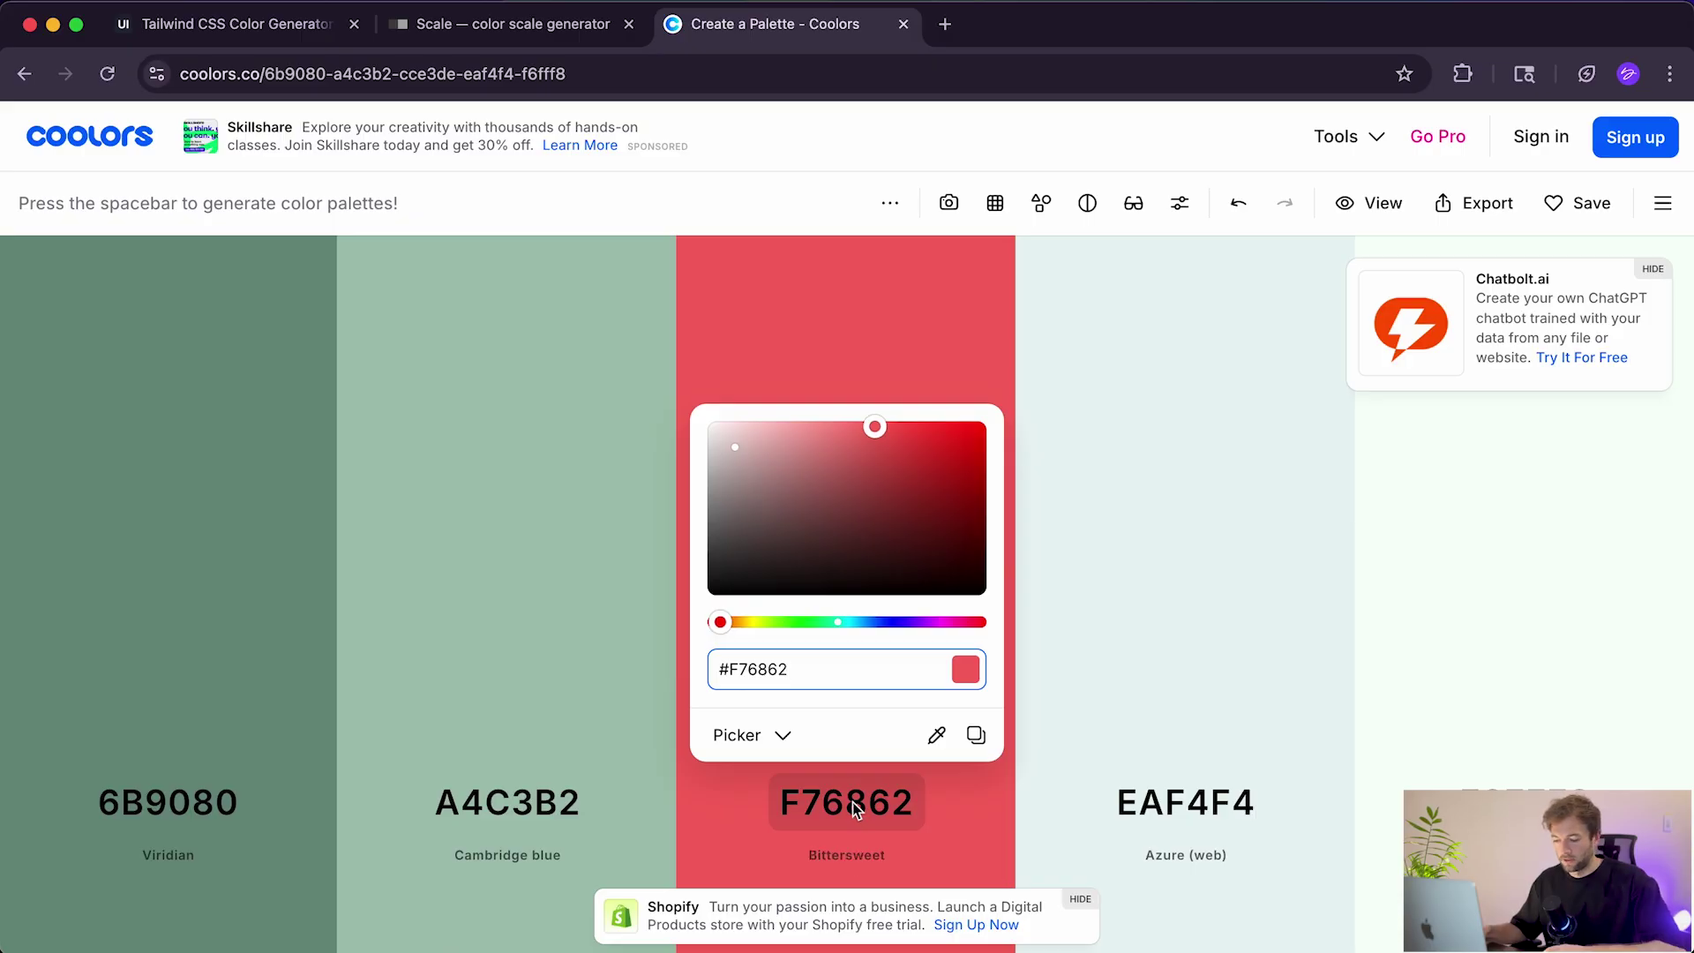
key("Return")
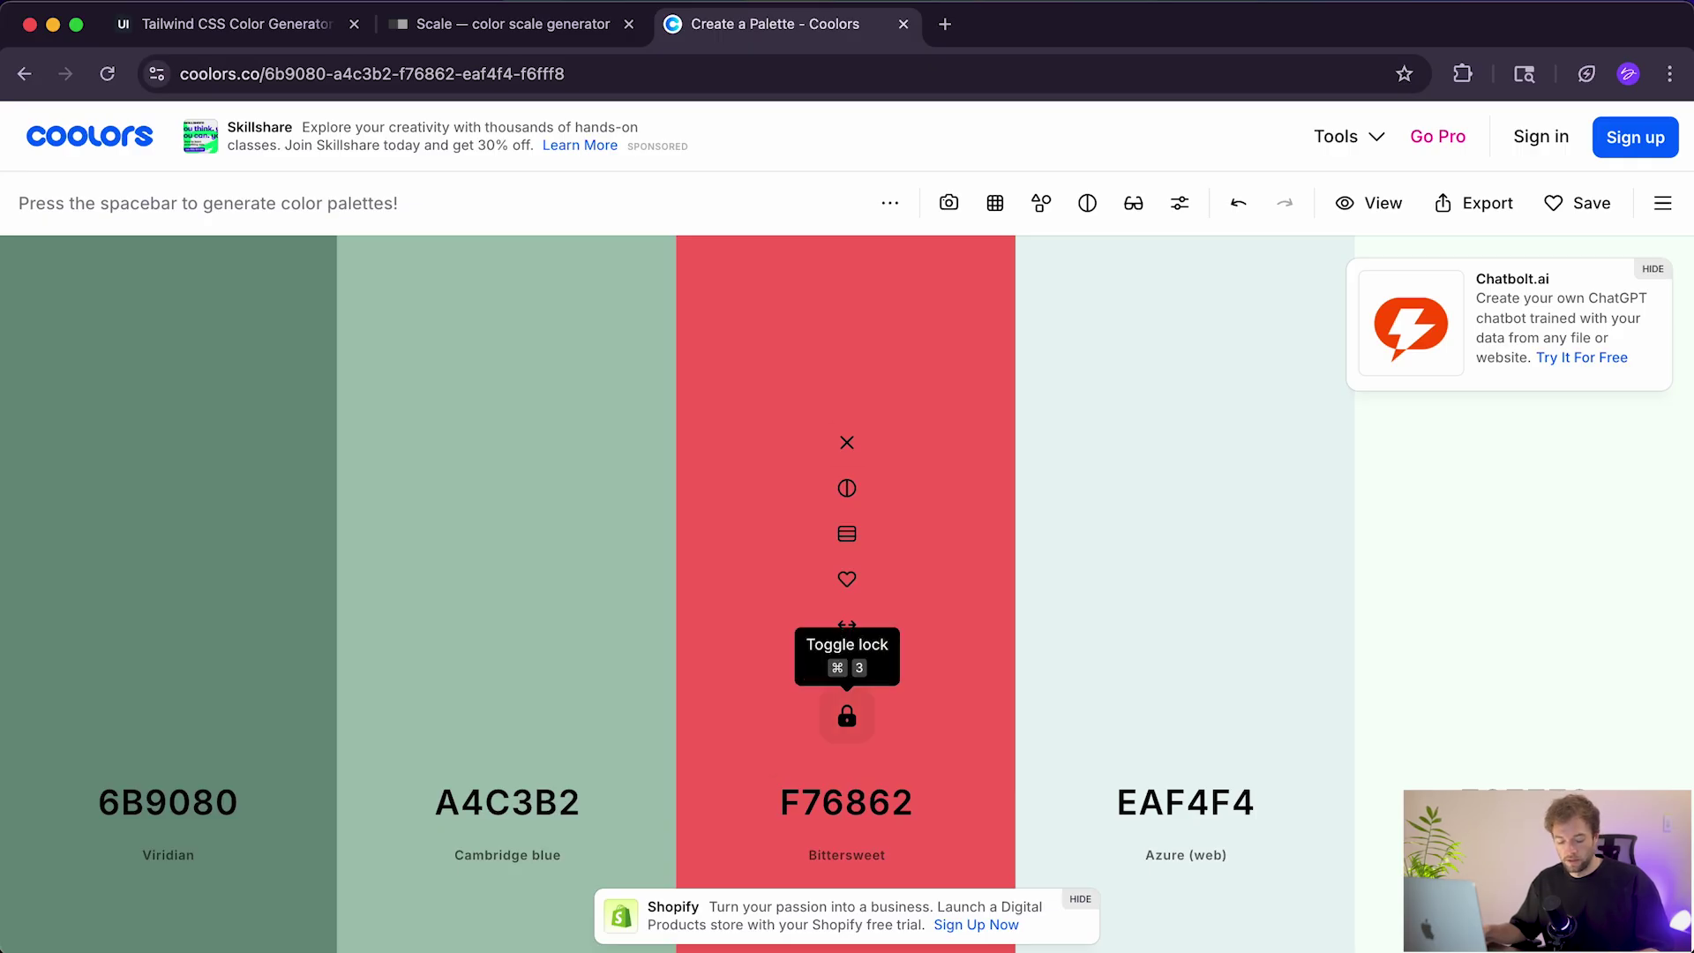
Step: Generate several new palettes around the locked F76862 color until one pairs it with 424651 and 21FA90
key("space")
key("space")
key("space")
key("space")
key("space")
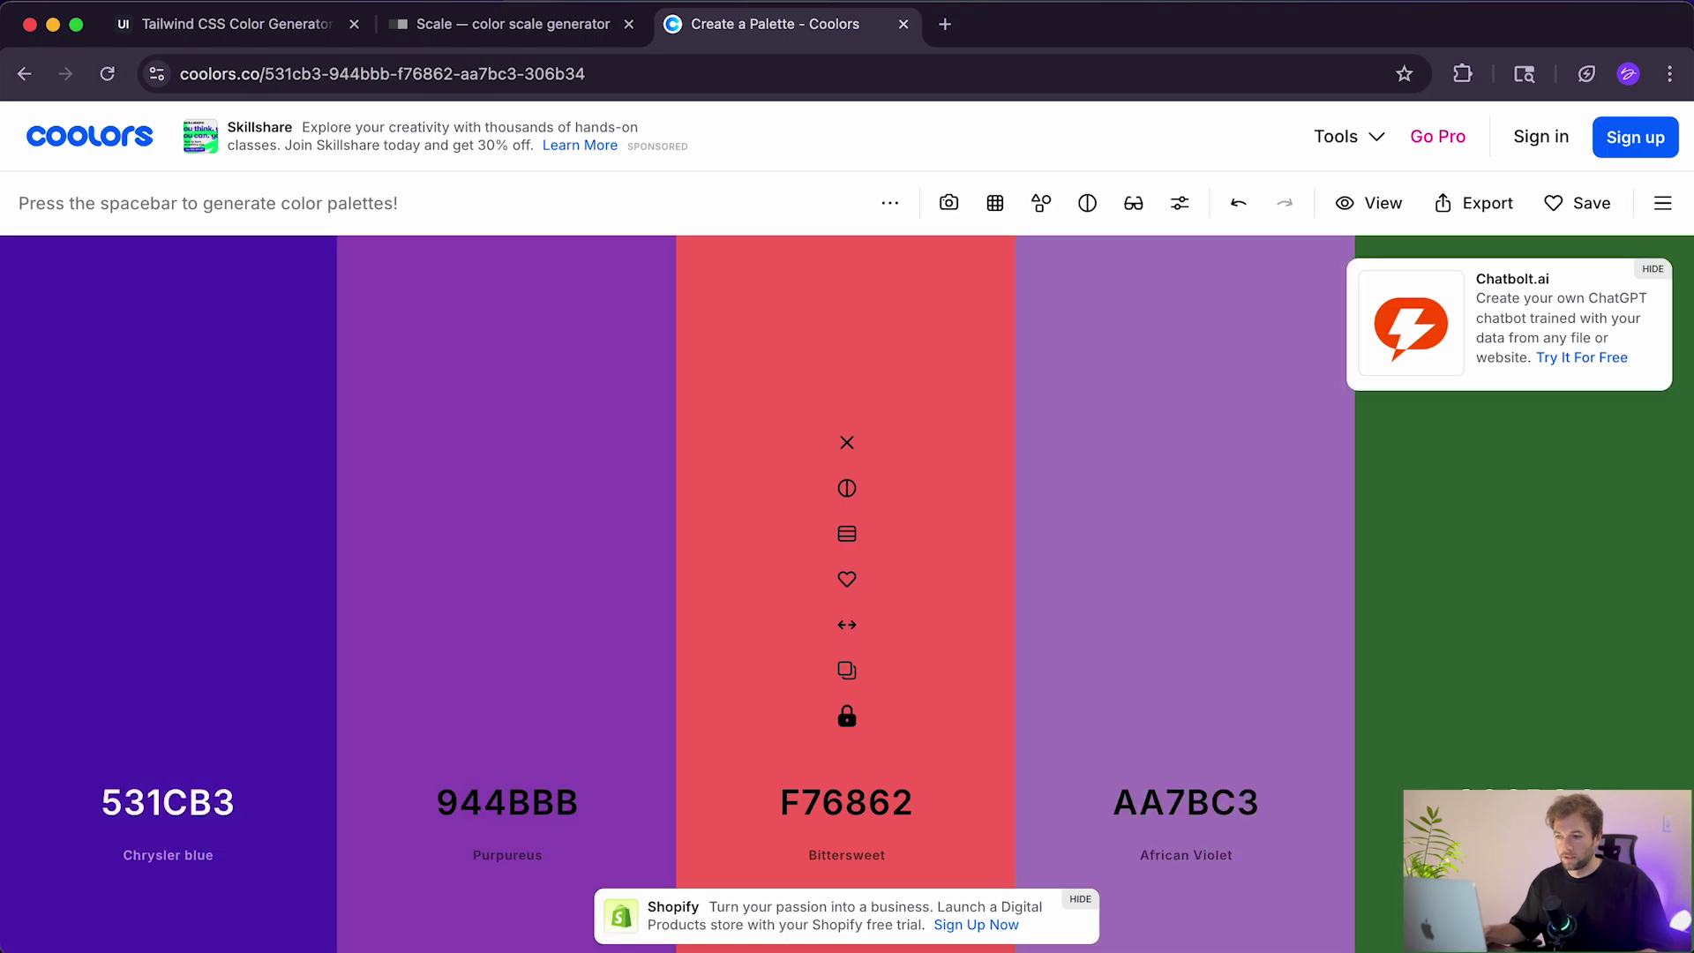
key("space")
key("space")
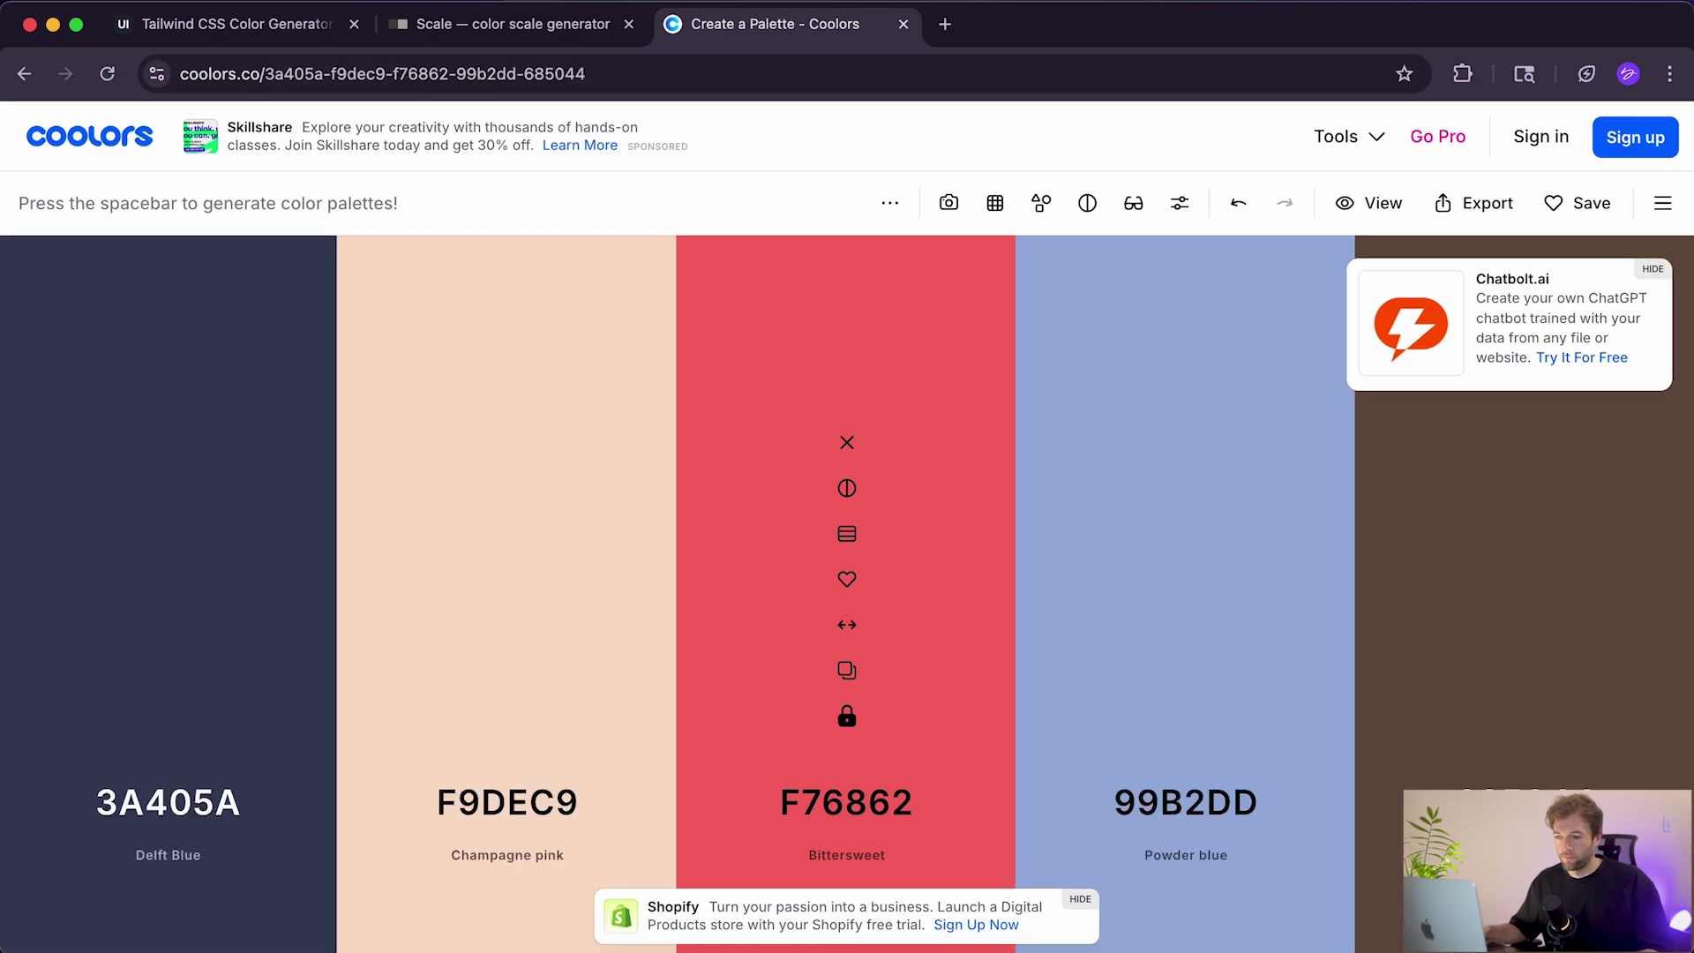
key("space")
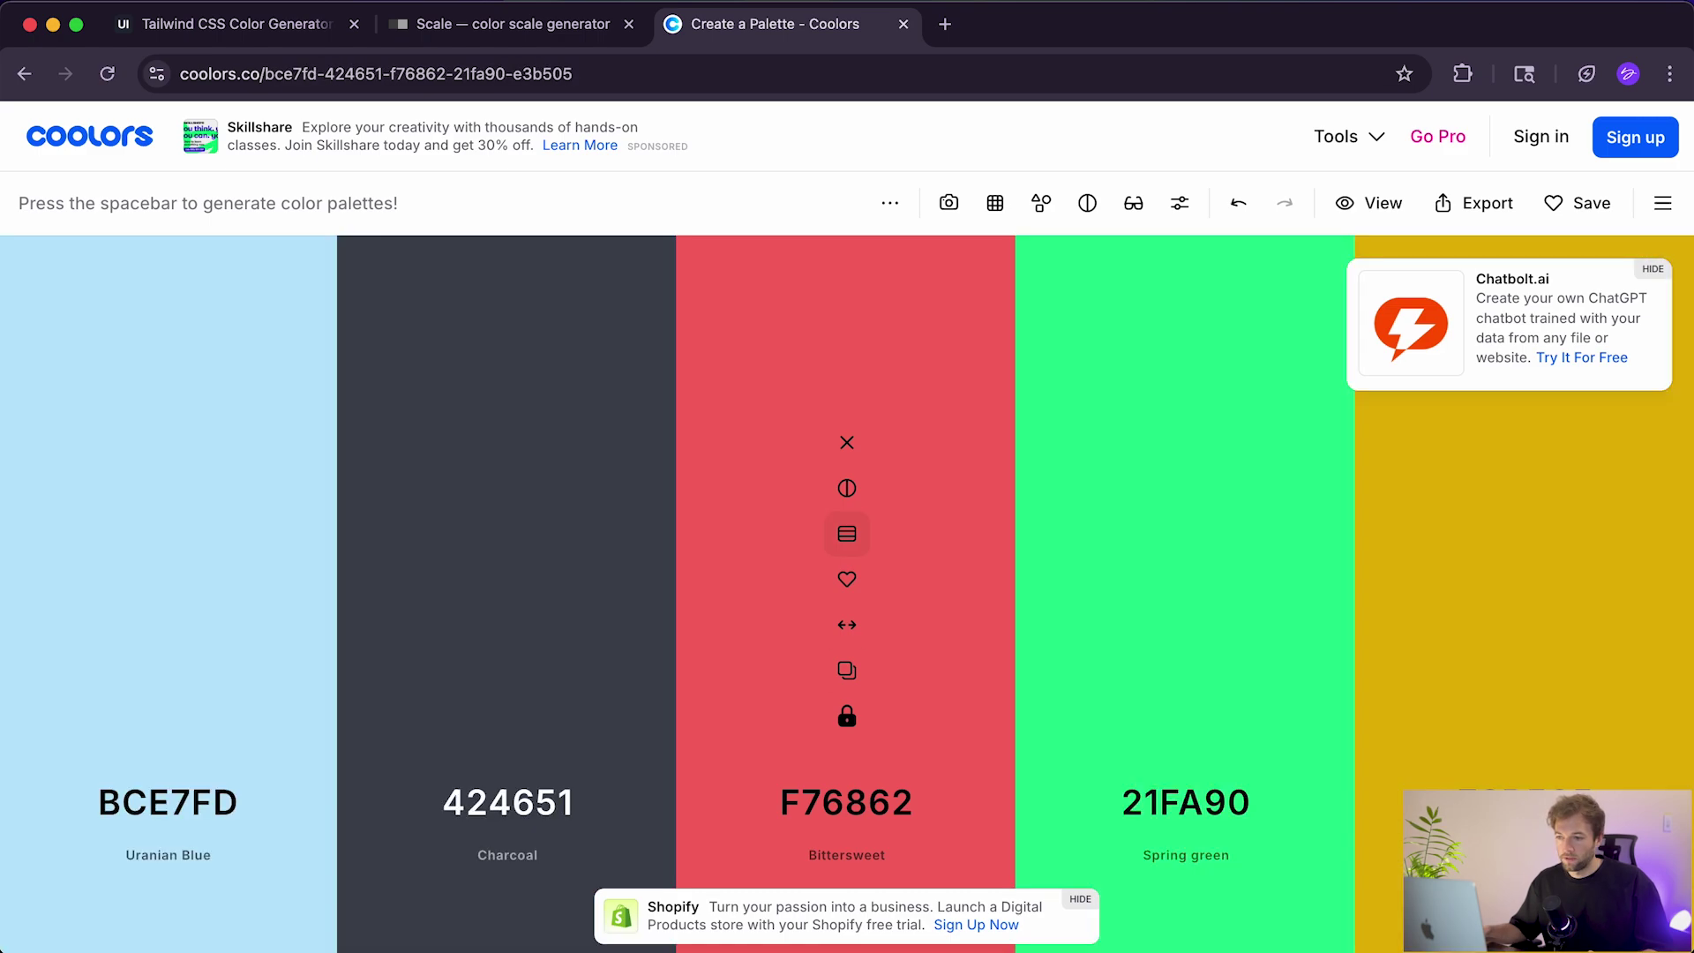
Step: Display the tints and shades of the locked F76862 color
left_click(847, 534)
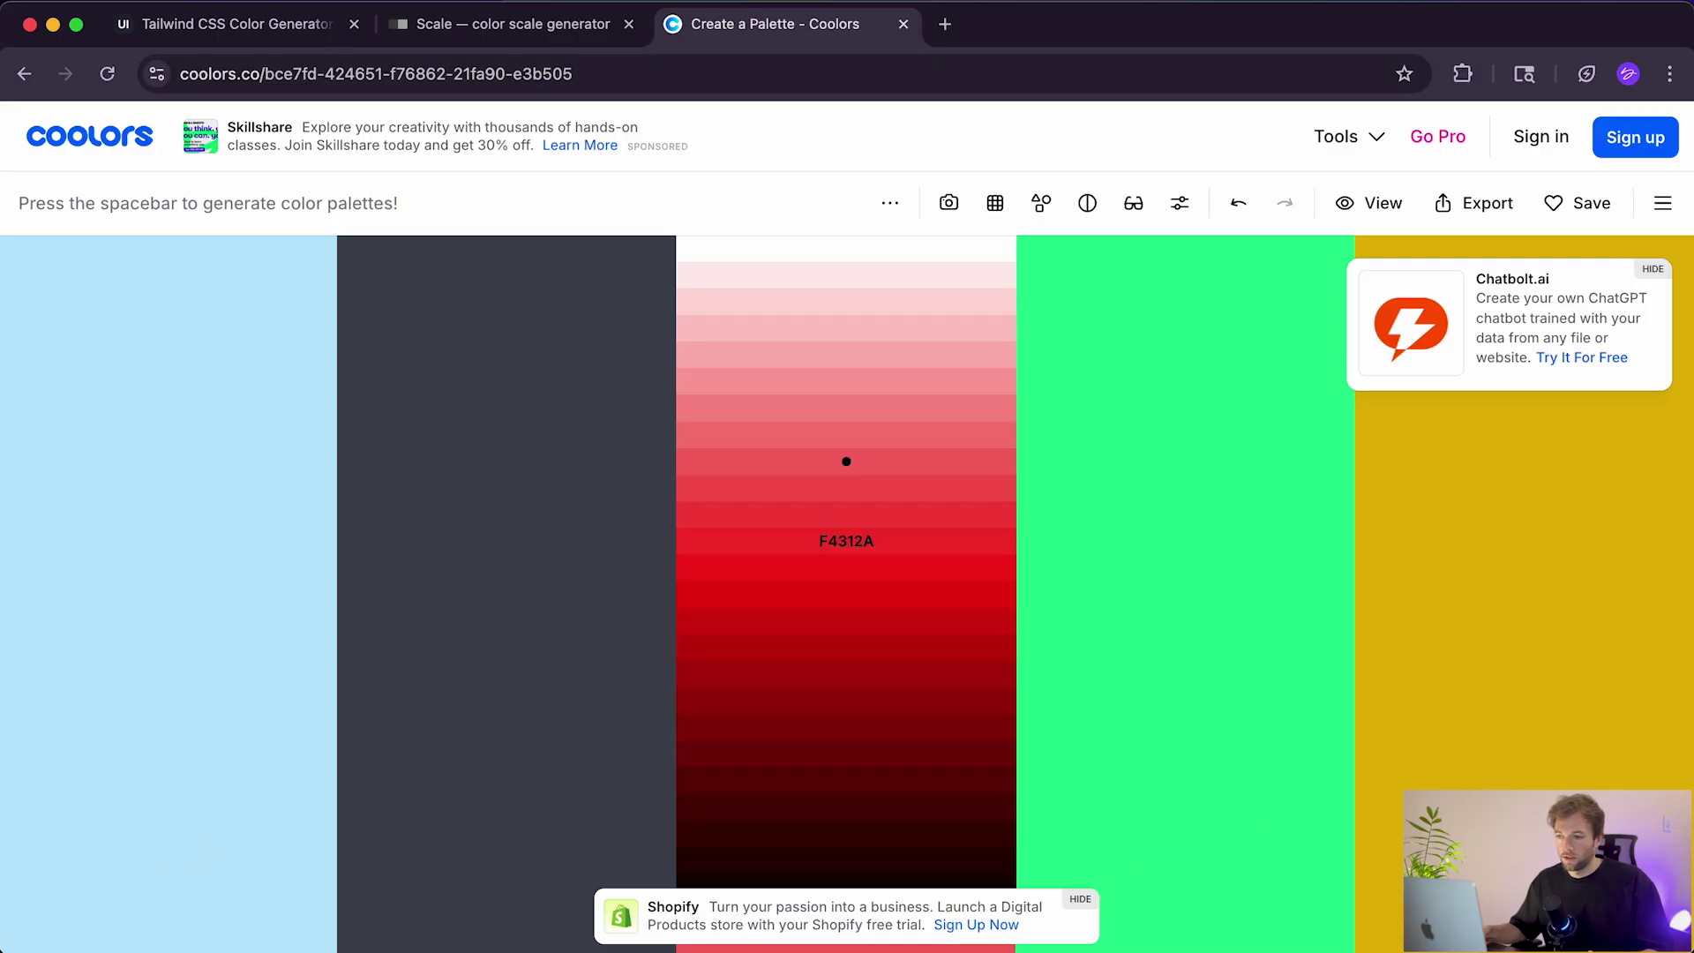